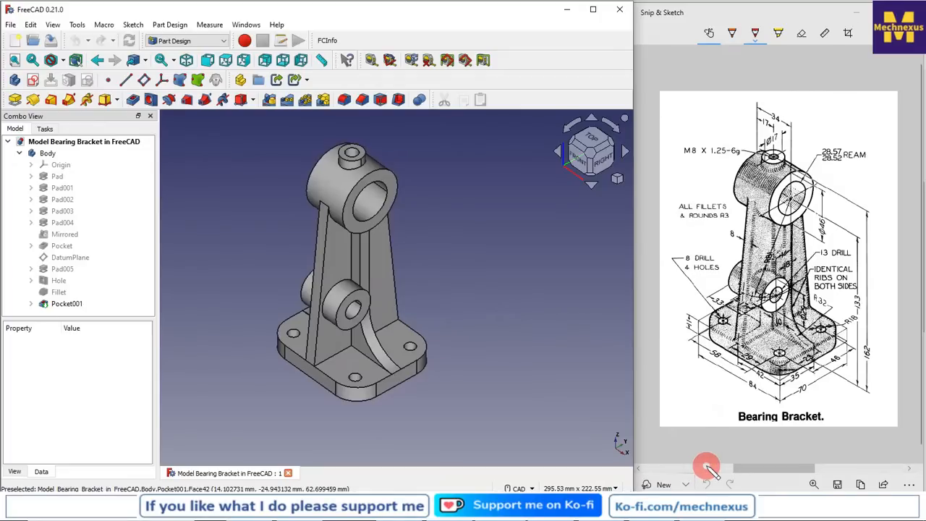
key("ctrl+2")
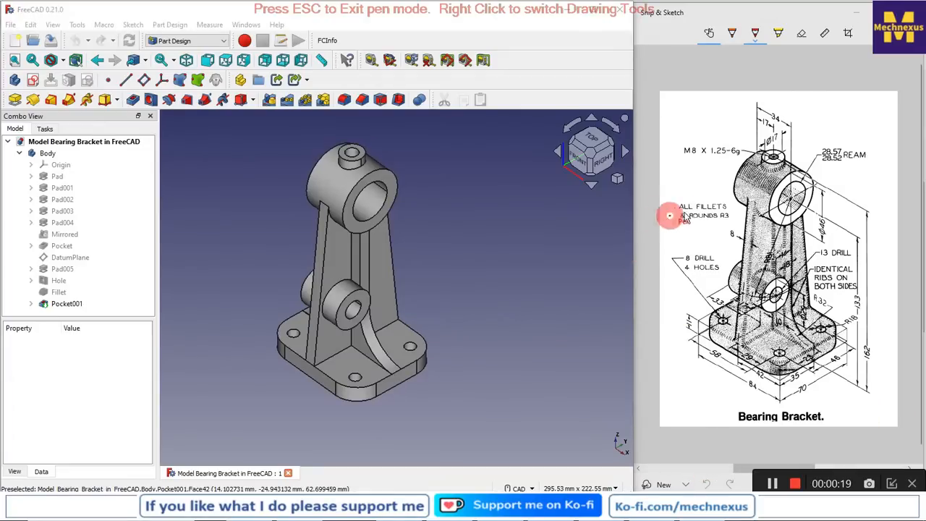
left_click_drag(713, 170, 397, 216)
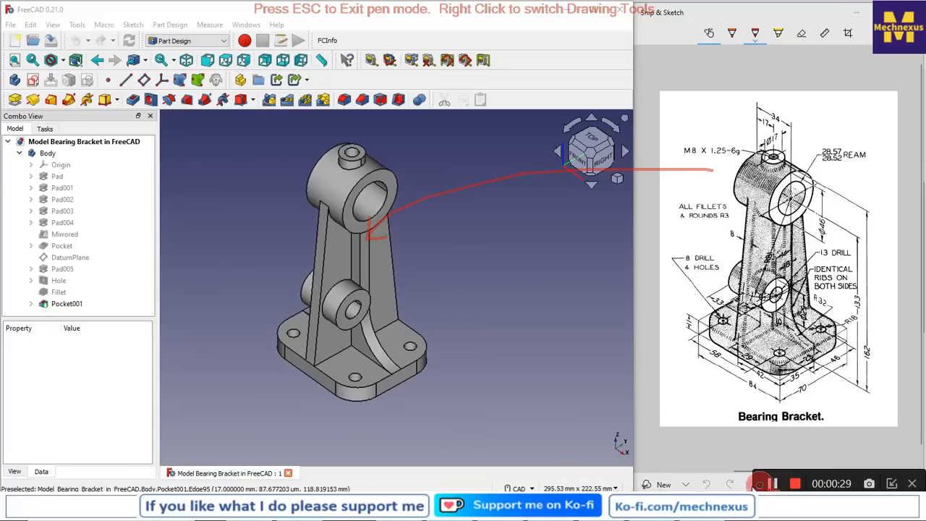
key("Escape")
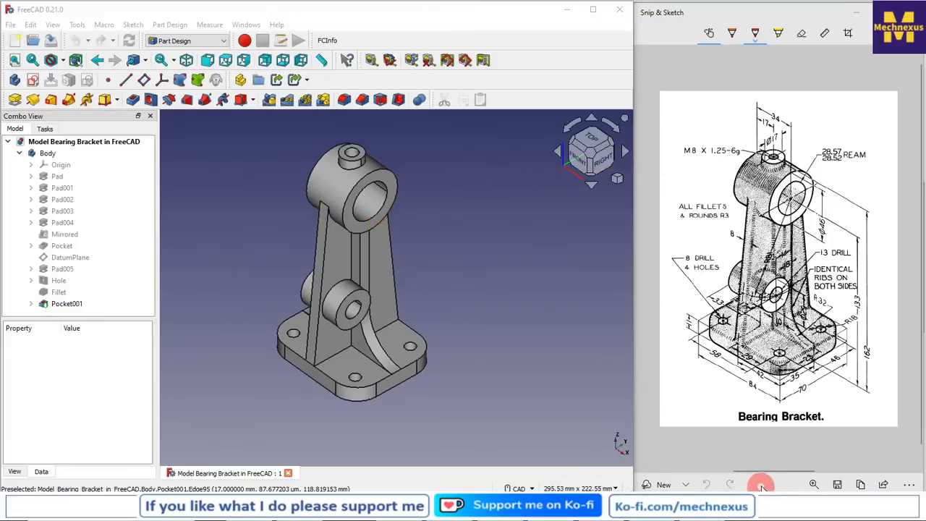
Close the finished bearing bracket document and create a new empty document.
left_click(288, 474)
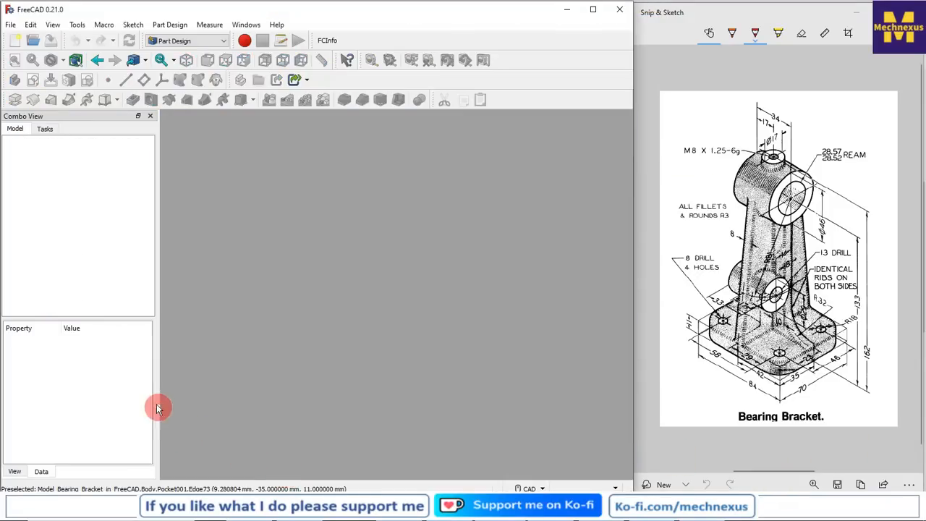
left_click(15, 40)
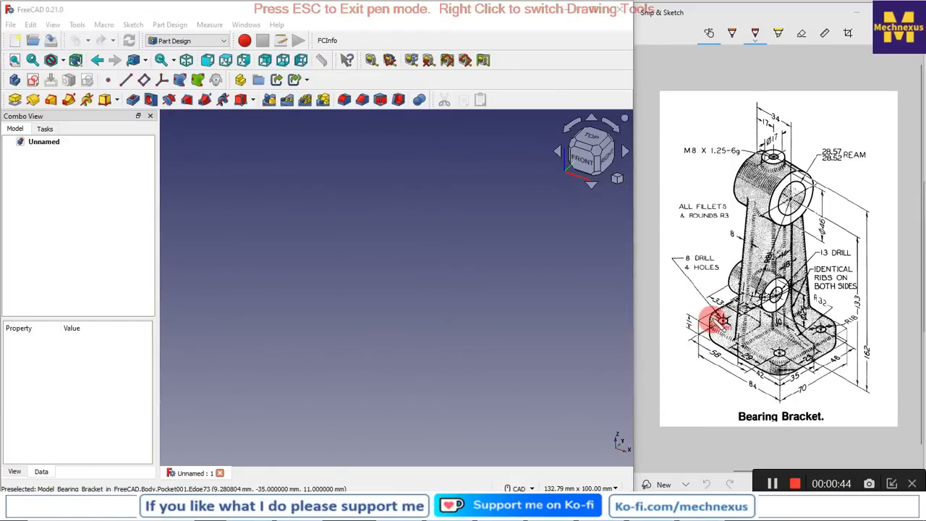
mouse_move(717, 303)
left_mouse_down()
mouse_move(696, 317)
mouse_move(718, 363)
mouse_move(773, 385)
mouse_move(839, 373)
mouse_move(853, 308)
mouse_move(789, 290)
mouse_move(700, 310)
left_mouse_up()
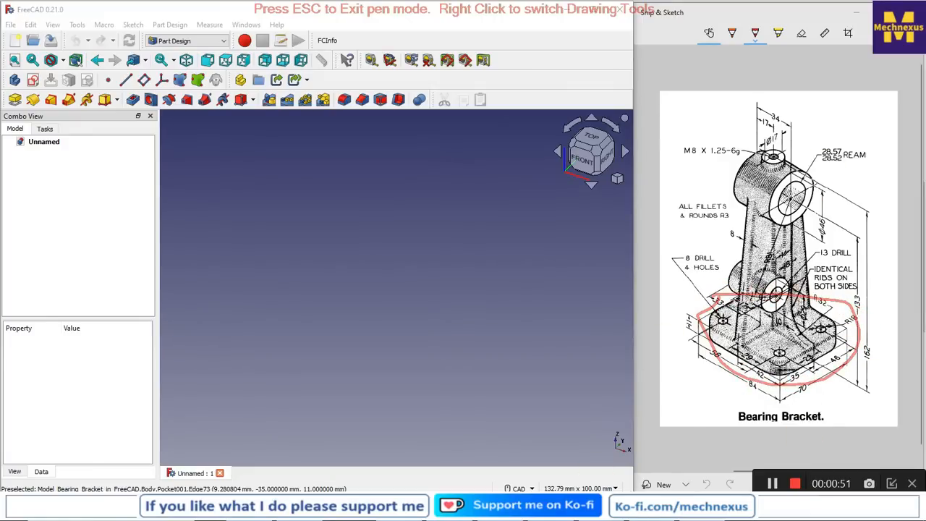
mouse_move(803, 288)
left_mouse_down()
mouse_move(746, 318)
mouse_move(789, 280)
left_mouse_up()
key("Escape")
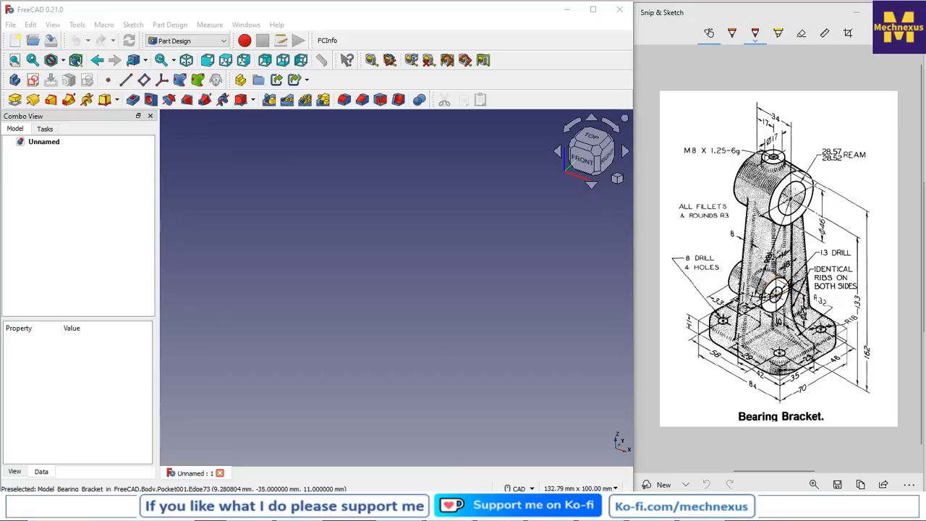
key("ctrl+2")
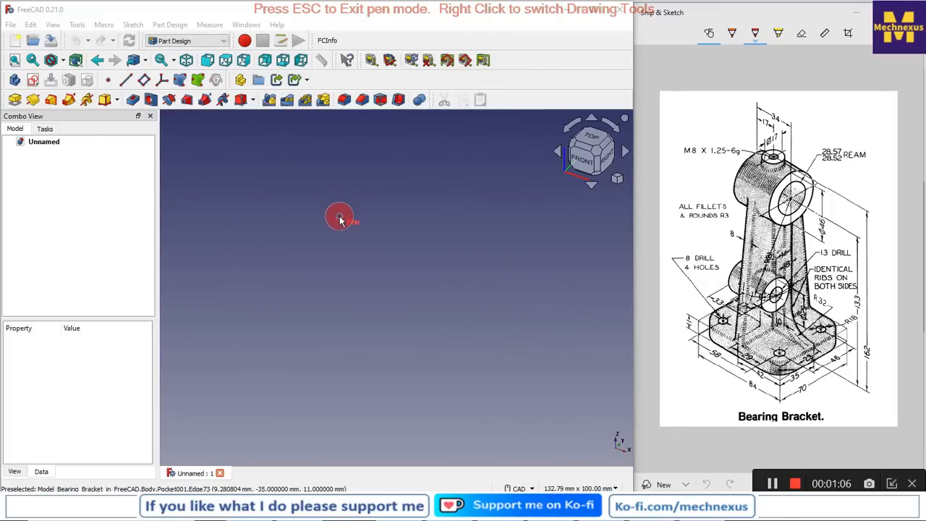
key("Escape")
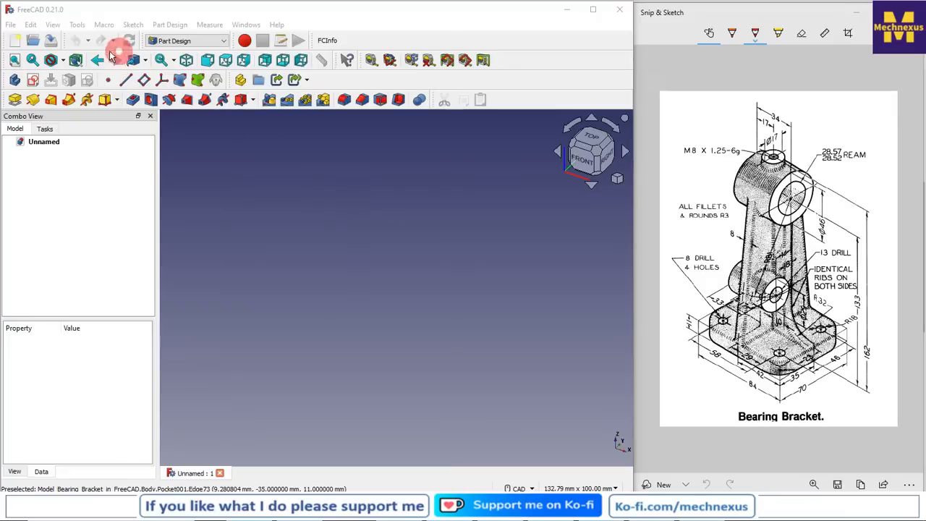
Create a new body and show its origin planes.
left_click(228, 204)
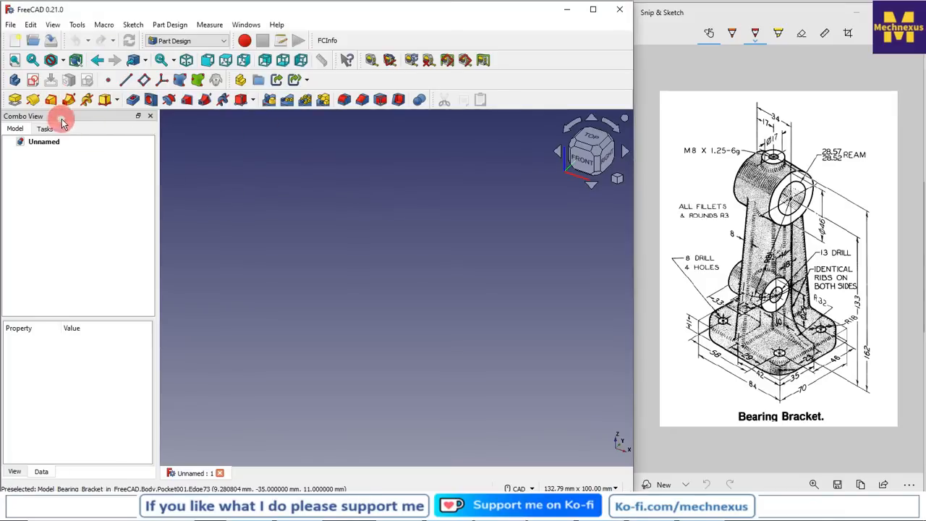
left_click(15, 80)
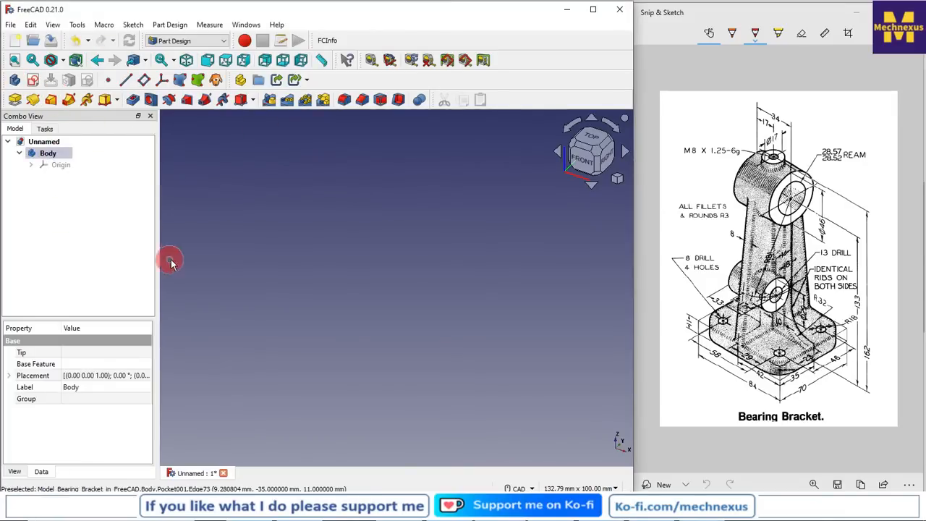
left_click(63, 166)
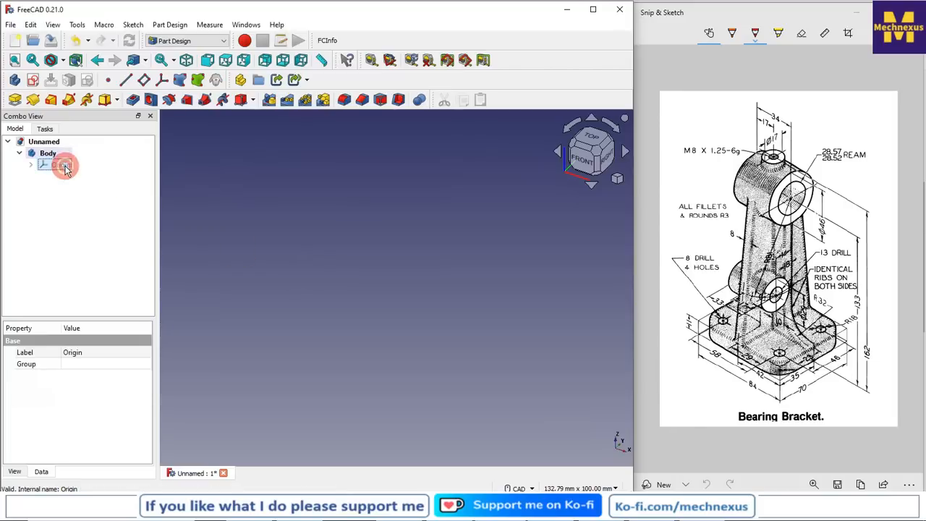
key("space")
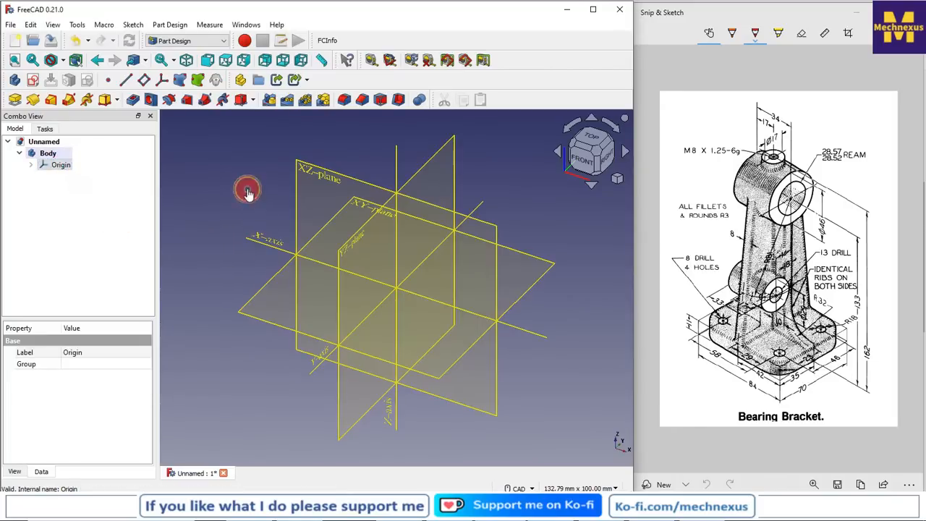
Start a sketch on the XY plane and hide the origin planes.
left_click(247, 193)
left_click(351, 210)
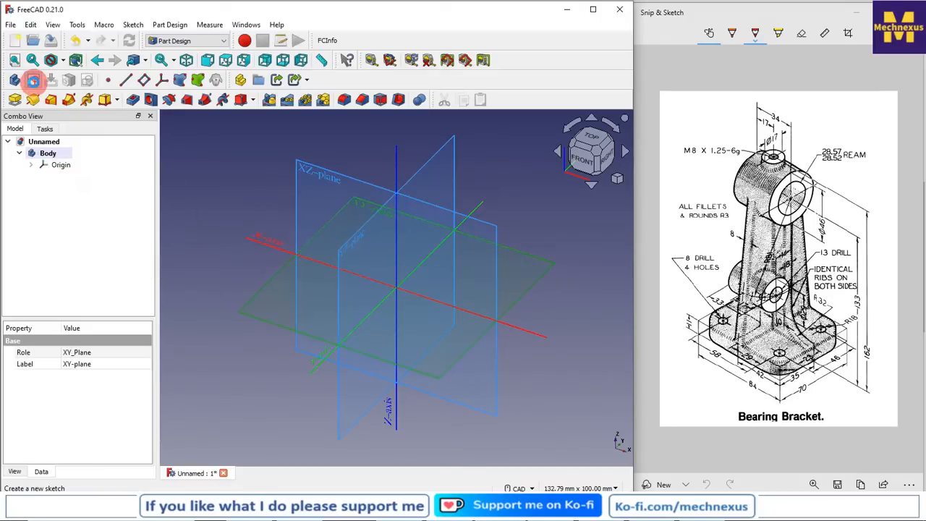
left_click(34, 80)
left_click(16, 130)
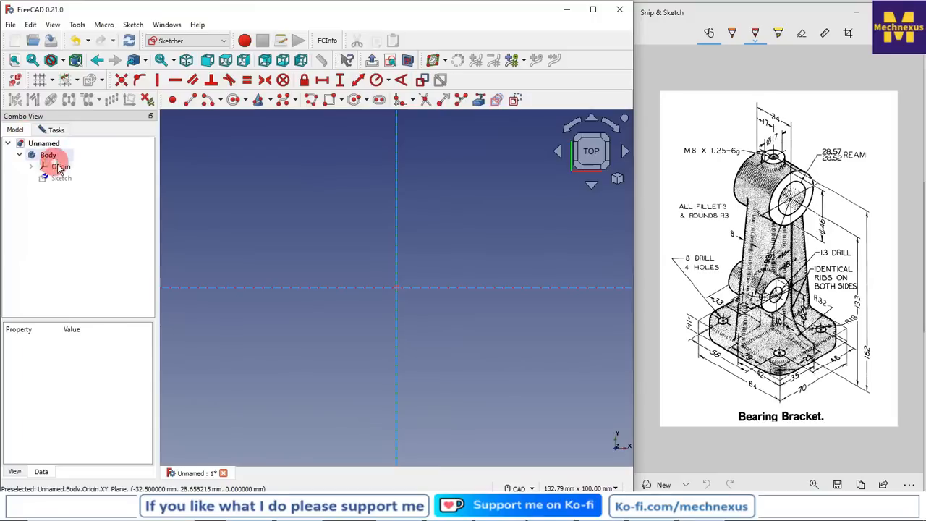
left_click(56, 167)
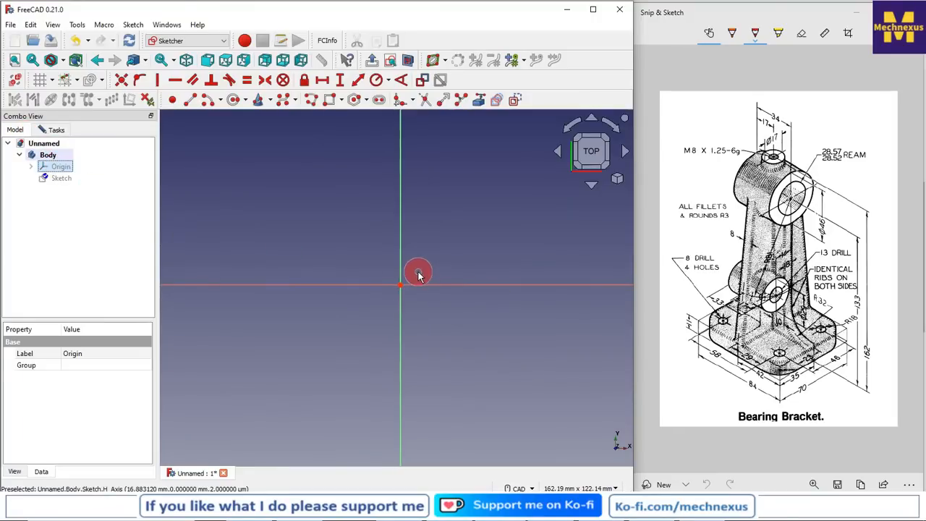
left_click(734, 394)
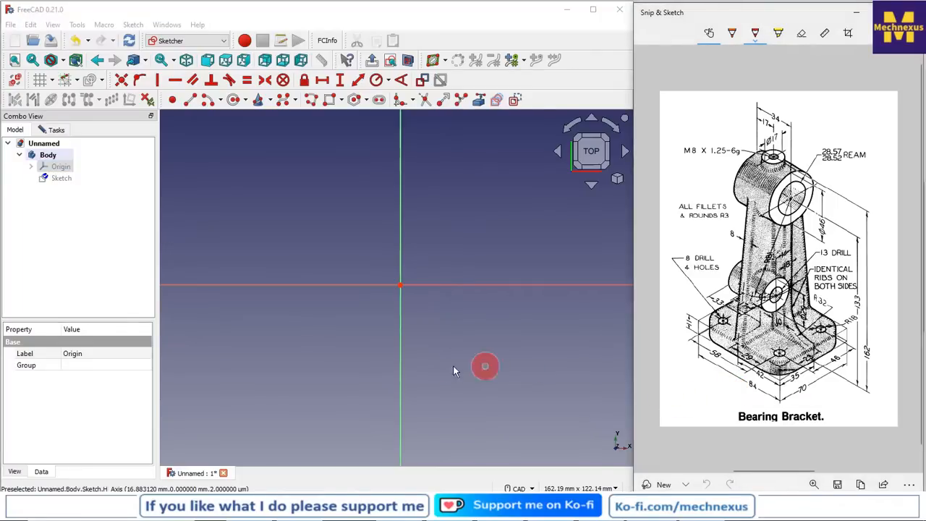
Draw a rectangle about 85 by 60 mm around the origin and constrain its opposite corners symmetric about the origin point.
left_click(327, 98)
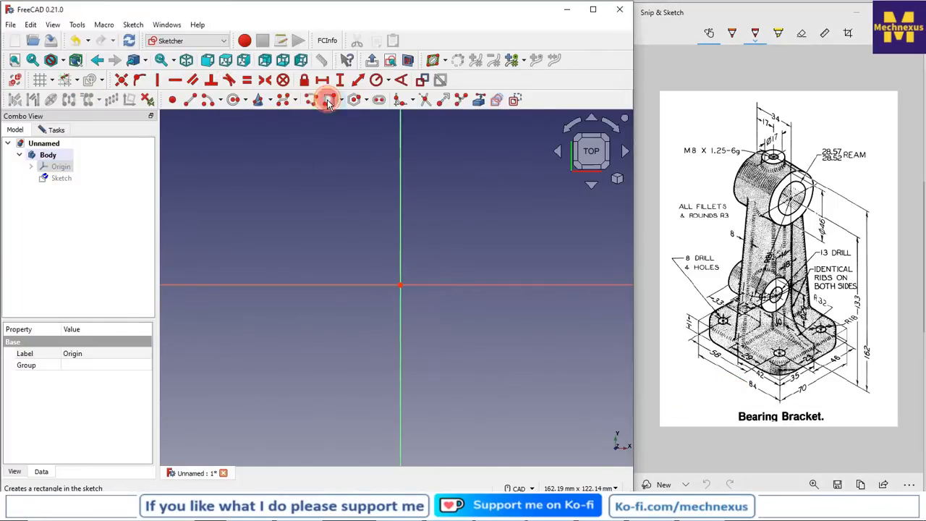
left_click(283, 200)
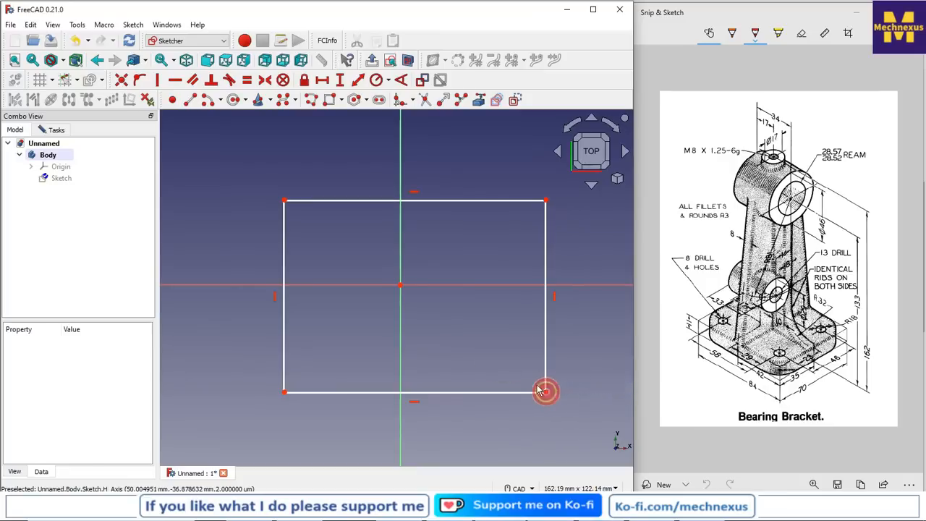
left_click(545, 392)
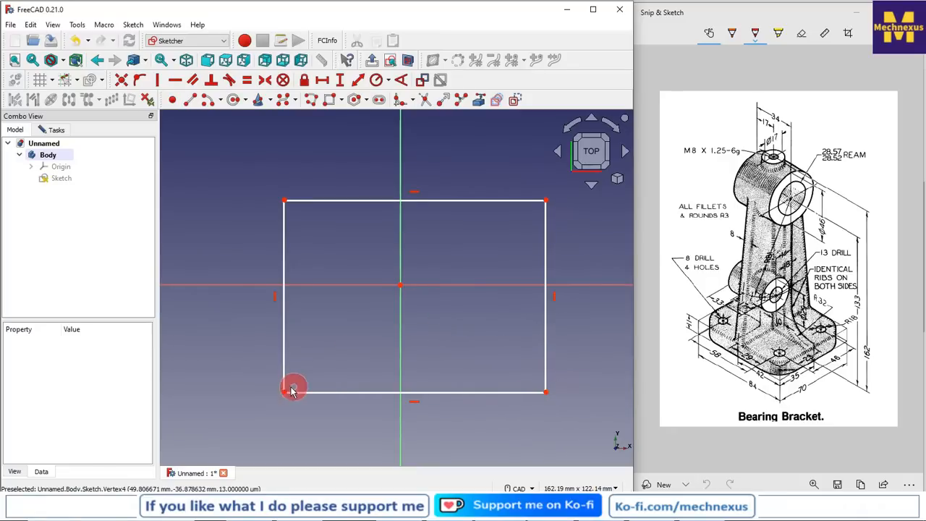
left_click(283, 99)
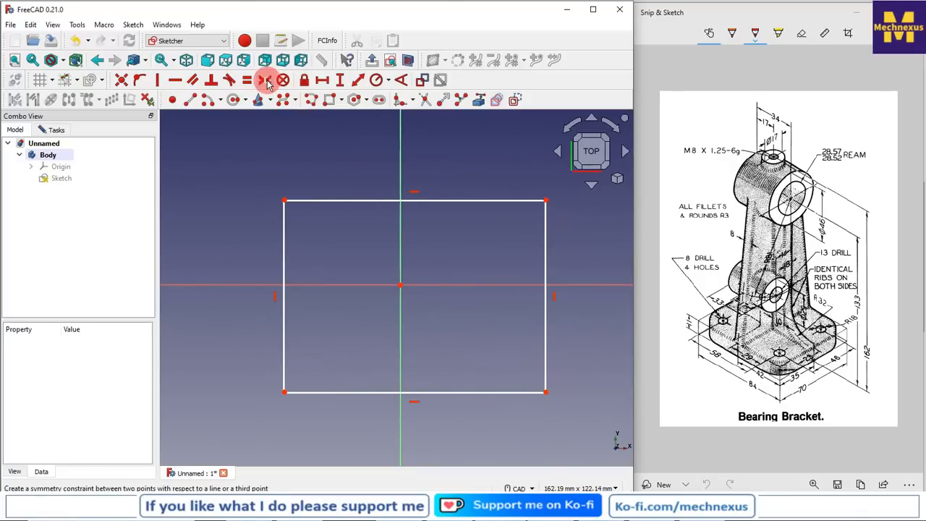
left_click(545, 199)
left_click(283, 391)
left_click(401, 285)
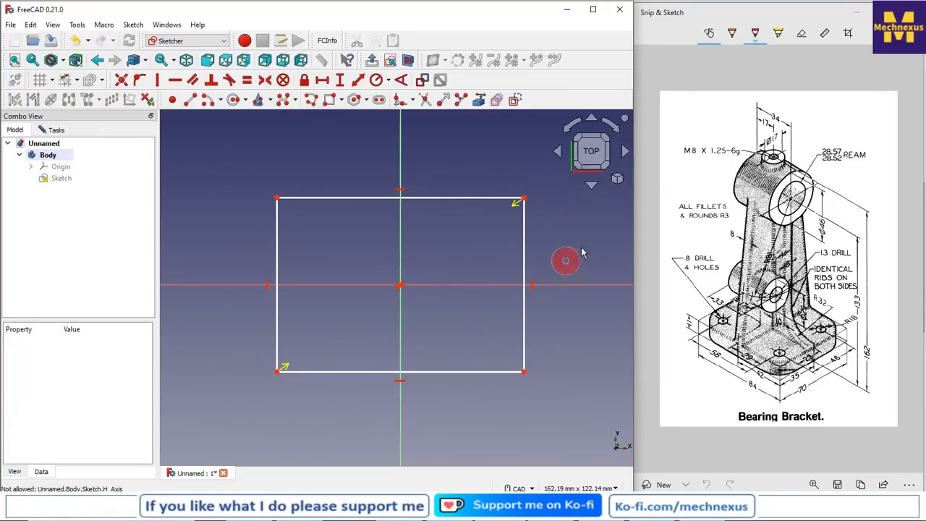
Constrain the rectangle's front edge to 84 mm and its side edge to 70 mm.
left_click(618, 179)
left_click(628, 210)
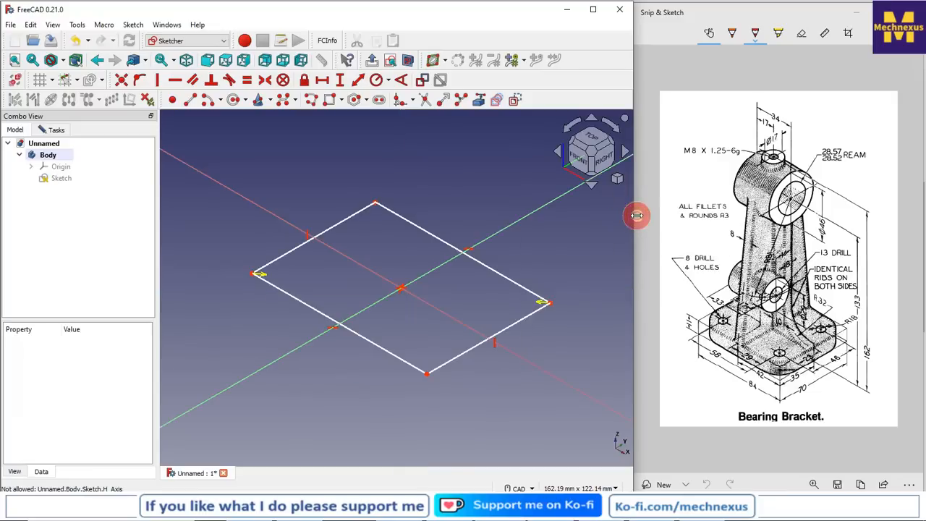
left_click(372, 341)
left_click(359, 80)
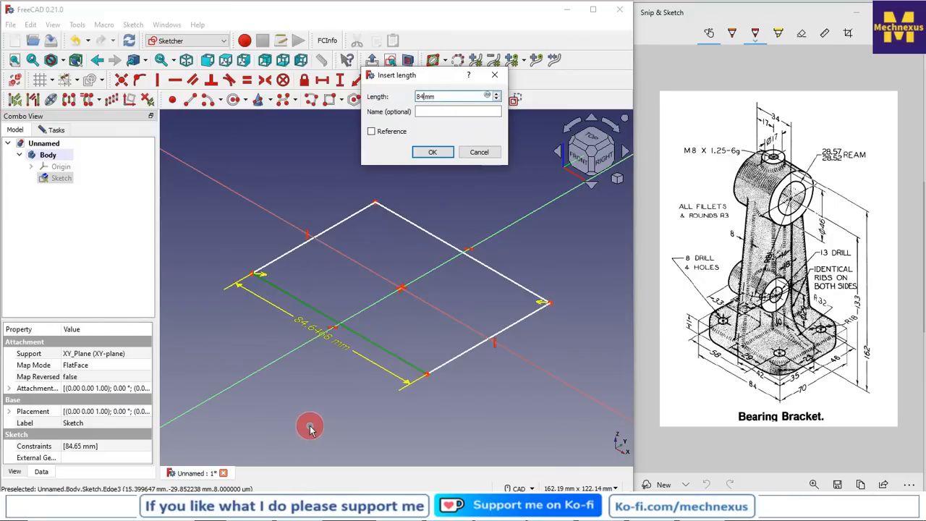
key("Return")
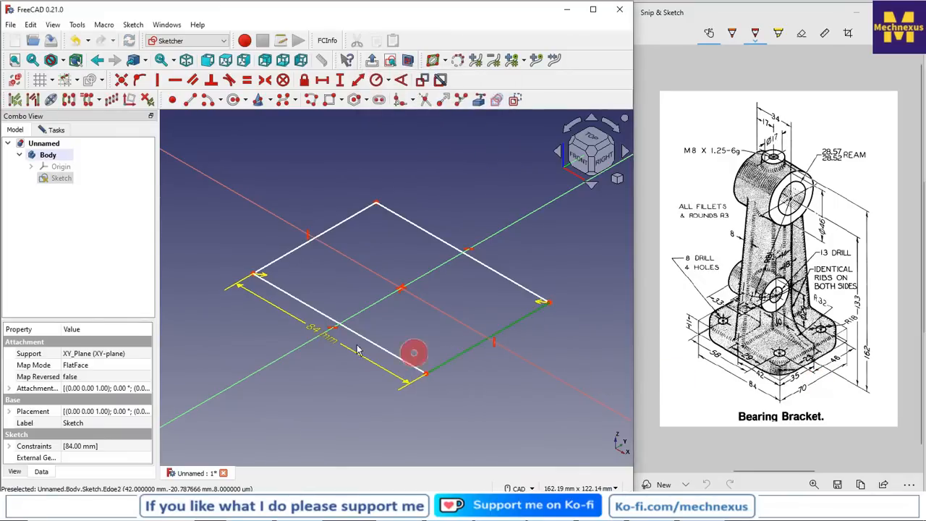
left_click(359, 81)
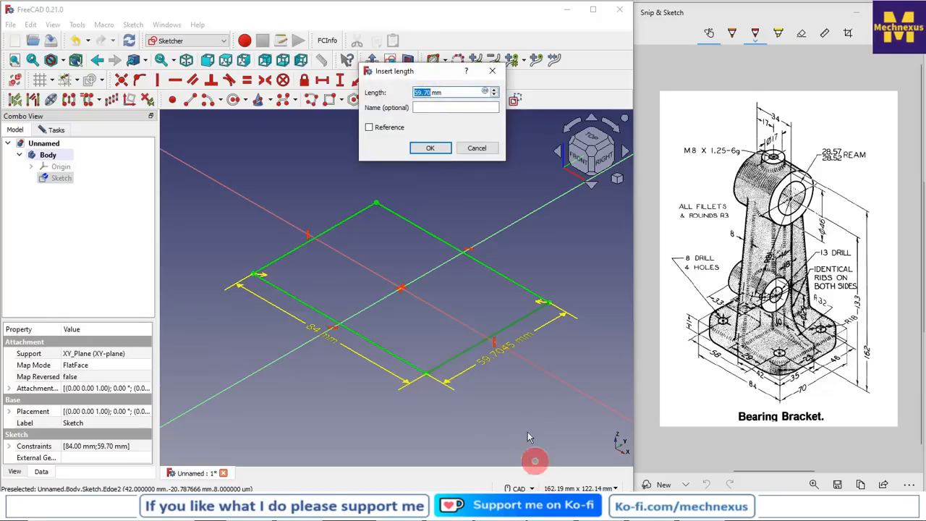
key("Return")
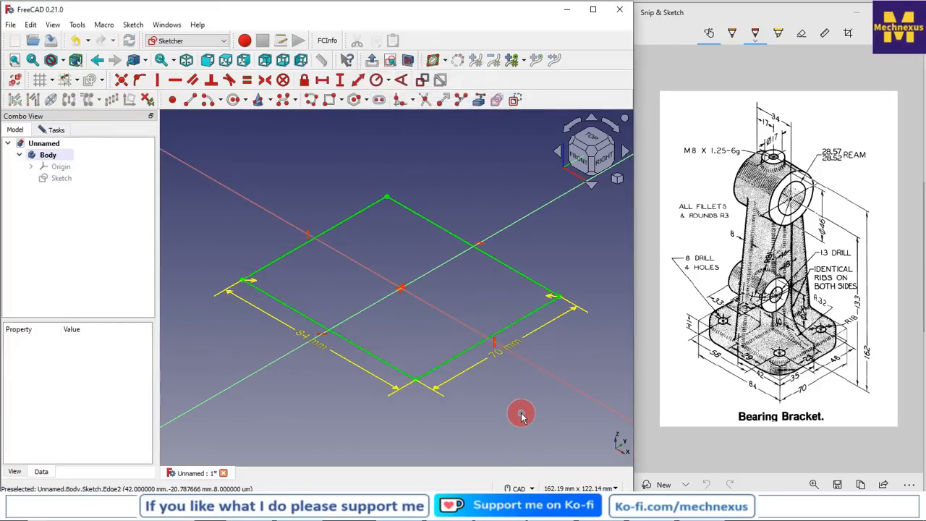
Close the base sketch and pad the rectangle 11 mm to form the base plate.
scroll(398, 315, "down", 2)
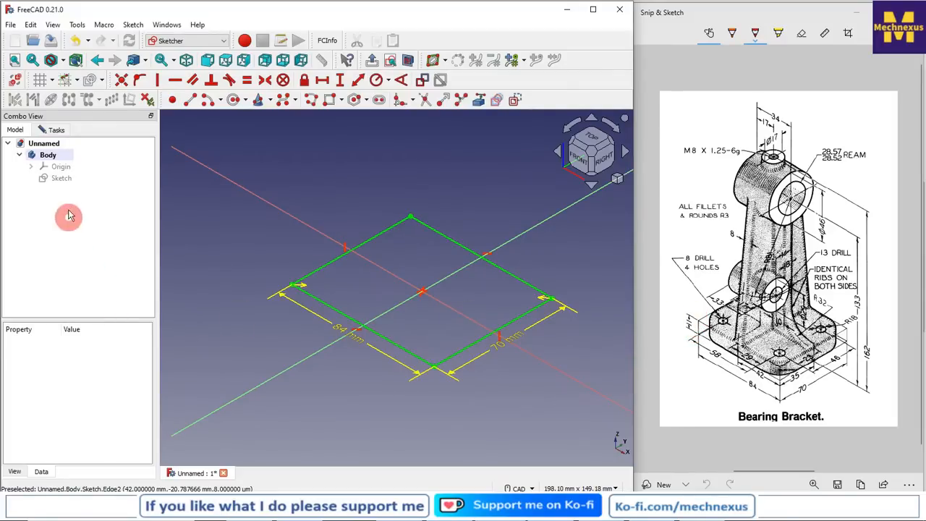
left_click(59, 132)
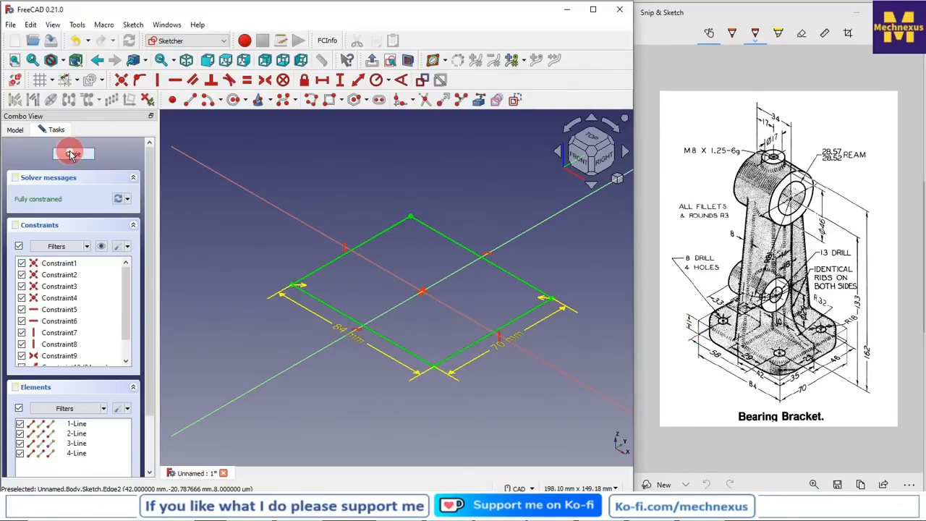
left_click(71, 153)
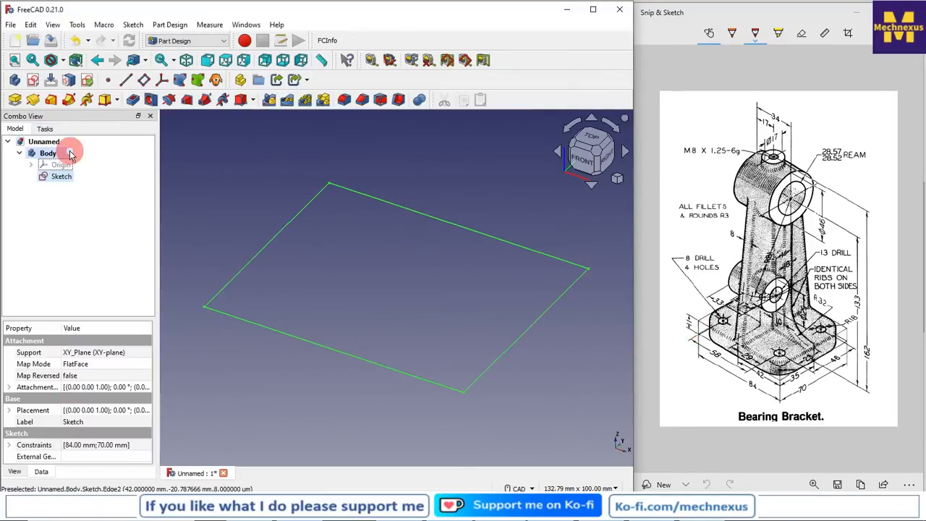
left_click(16, 100)
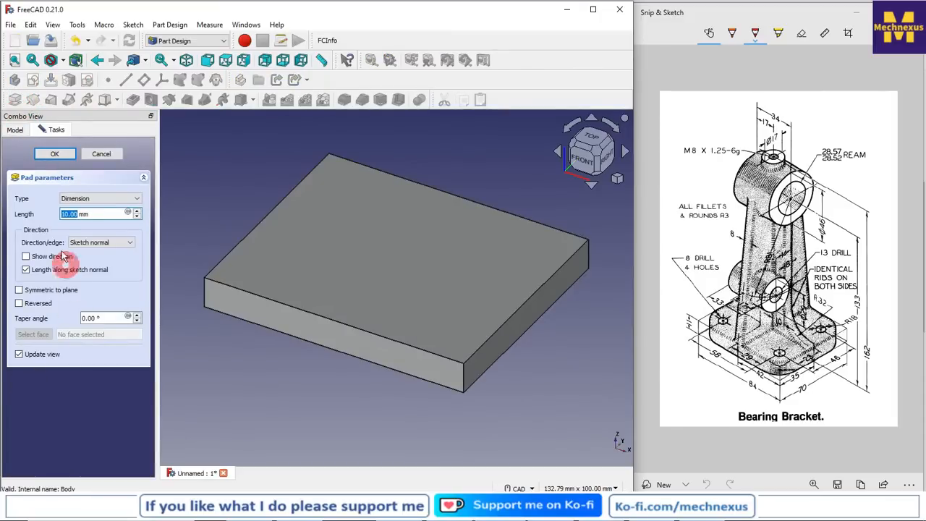
left_click(54, 153)
scroll(358, 424, "down", 2)
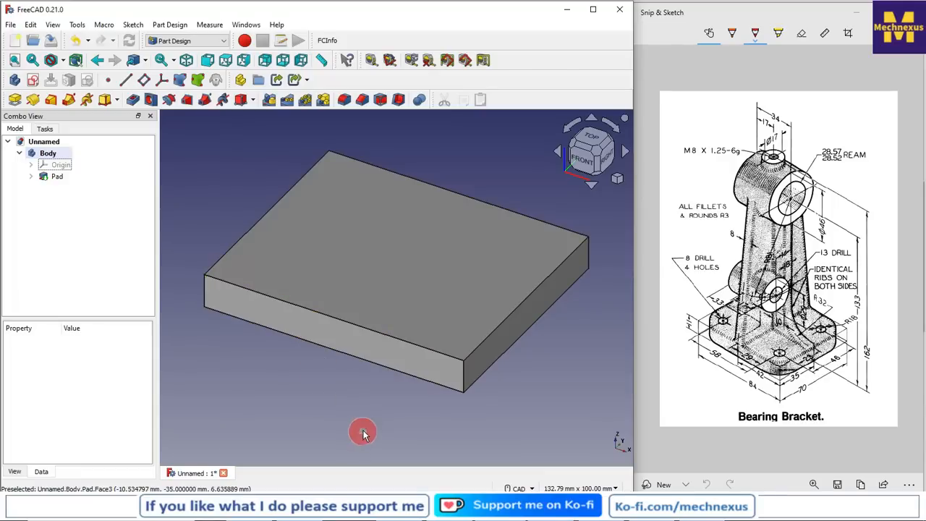
scroll(323, 413, "up", 1)
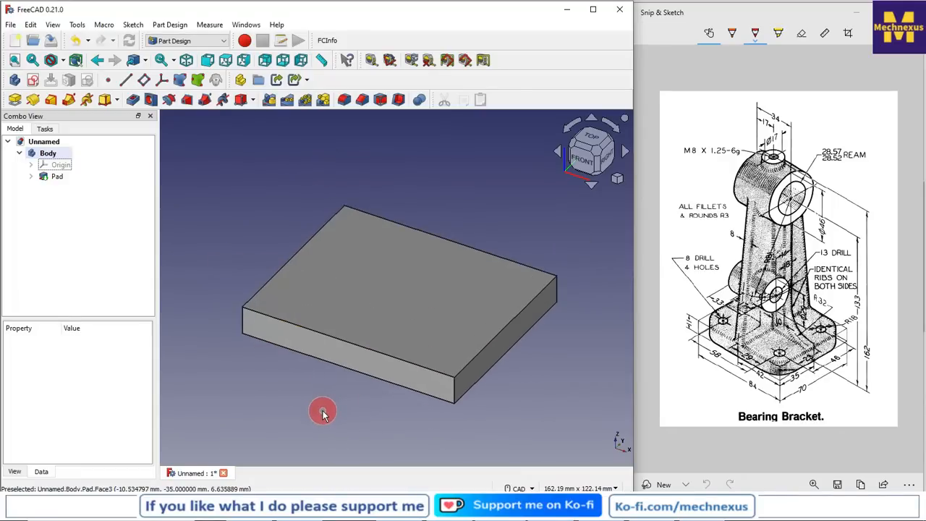
Start a sketch on the YZ plane using the displayed origin planes, and hide the planes again.
left_click(61, 165)
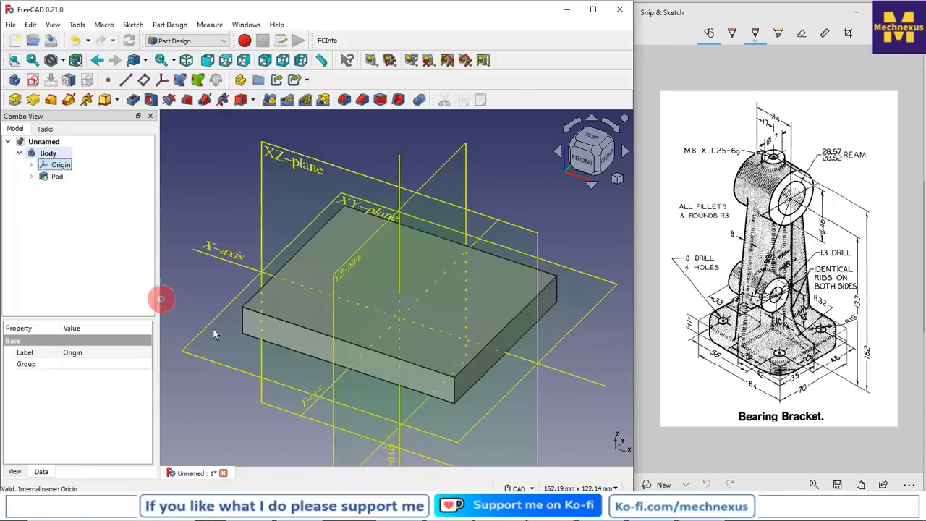
left_click(617, 178)
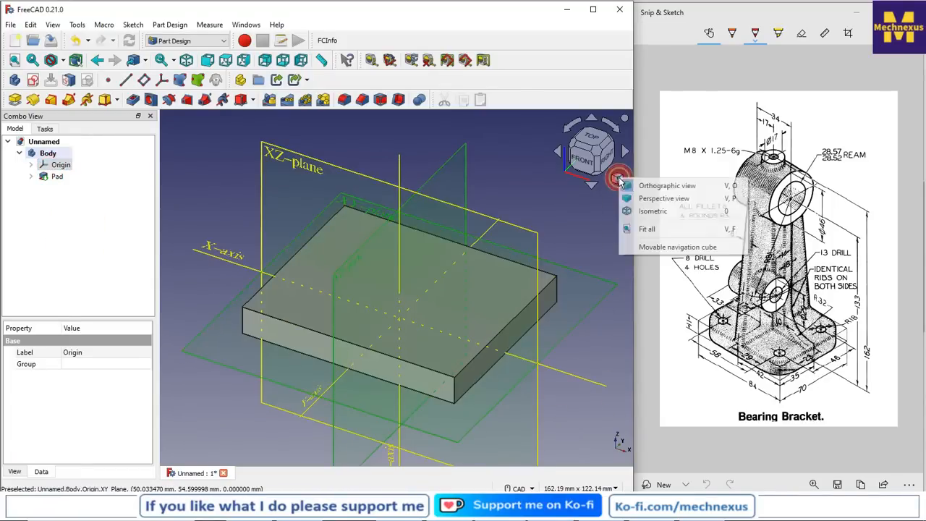
left_click(648, 210)
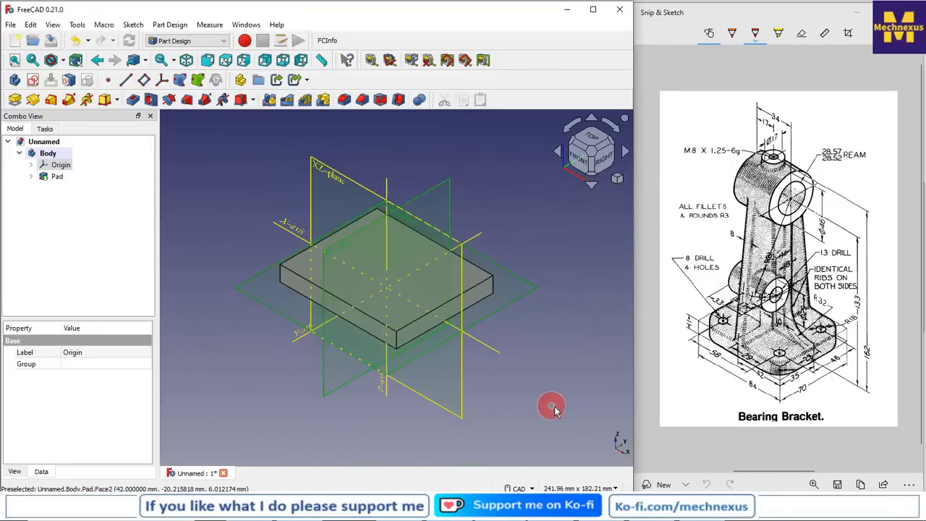
left_click(554, 410)
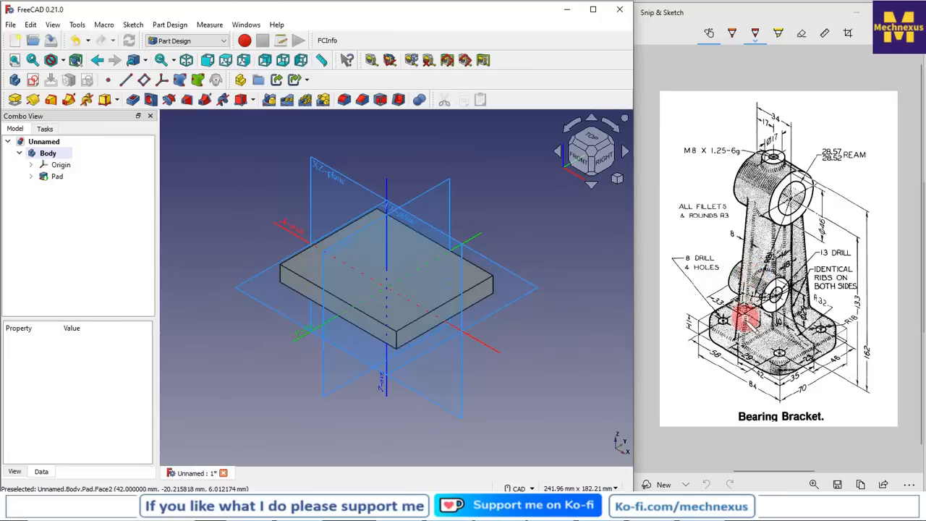
left_click(435, 191)
left_click(32, 80)
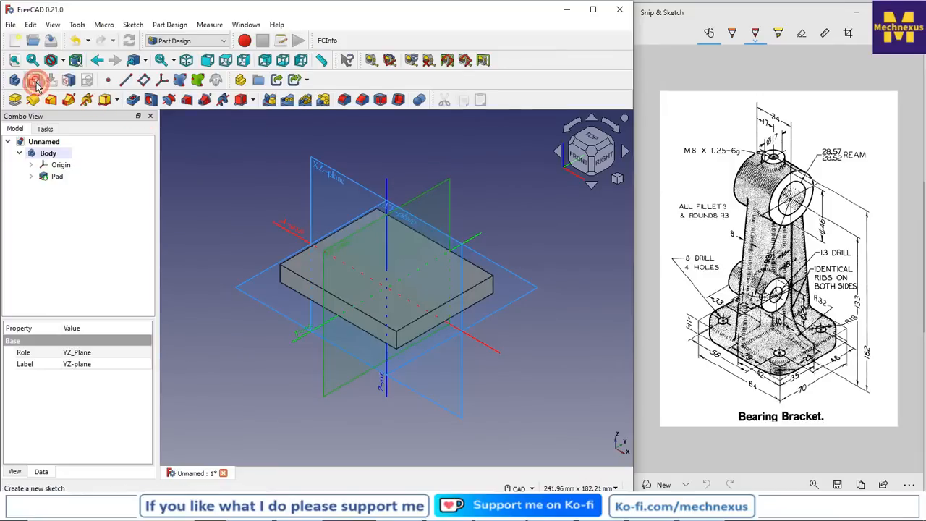
left_click(15, 130)
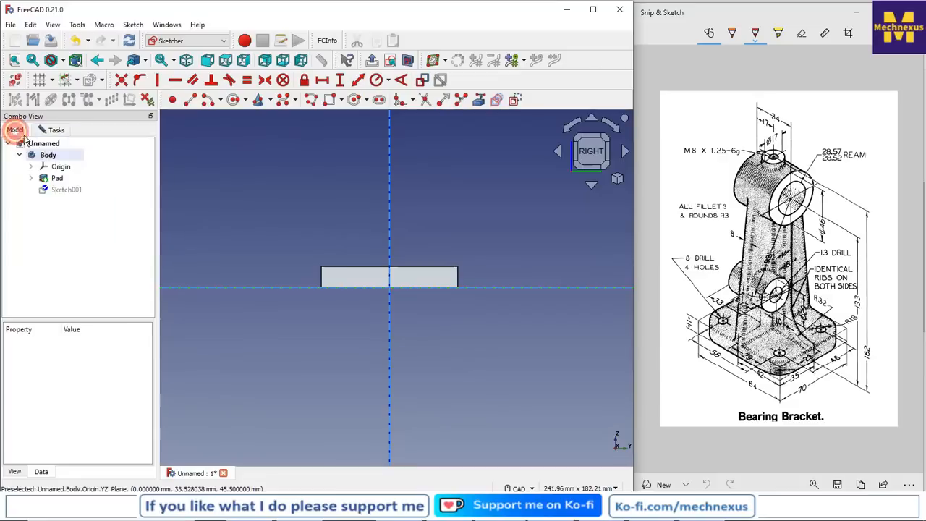
left_click(61, 168)
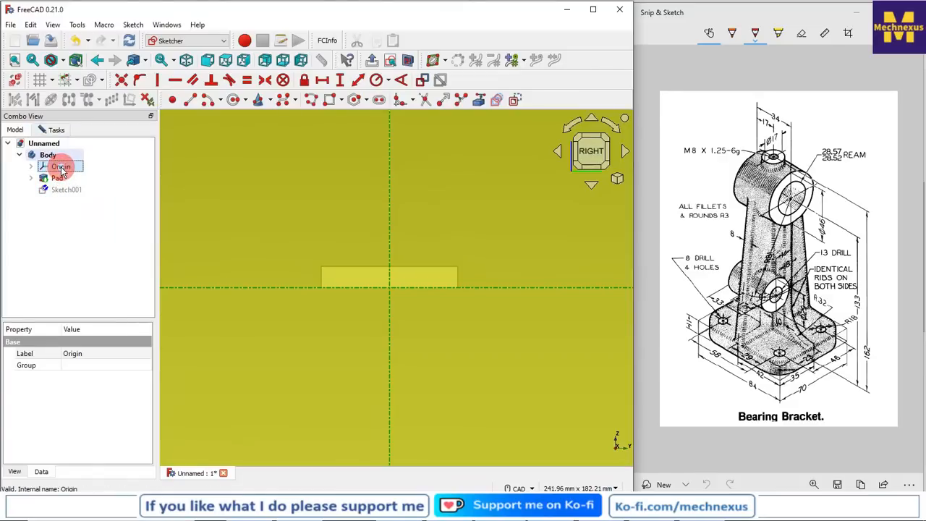
key("space")
Link the base plate's top side edge into the sketch as external geometry from an isometric view.
left_click(617, 181)
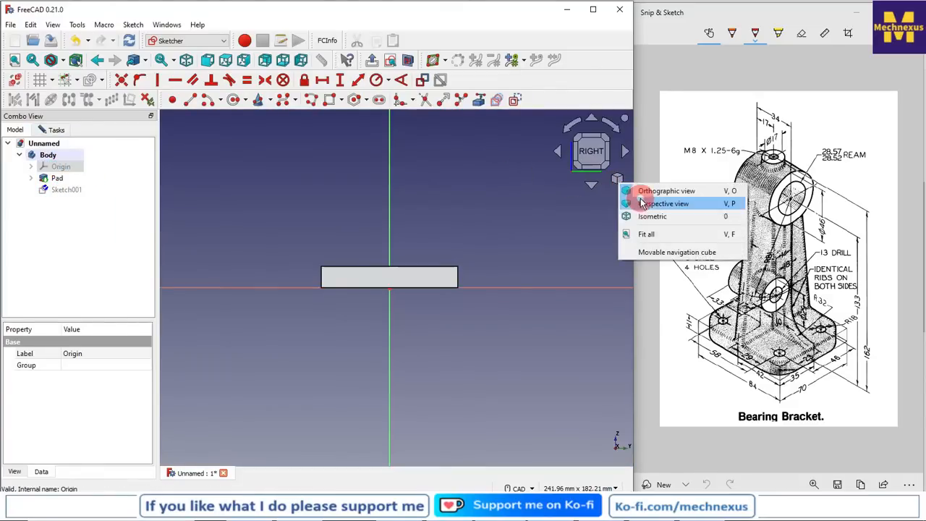
left_click(655, 215)
scroll(380, 306, "down", 1)
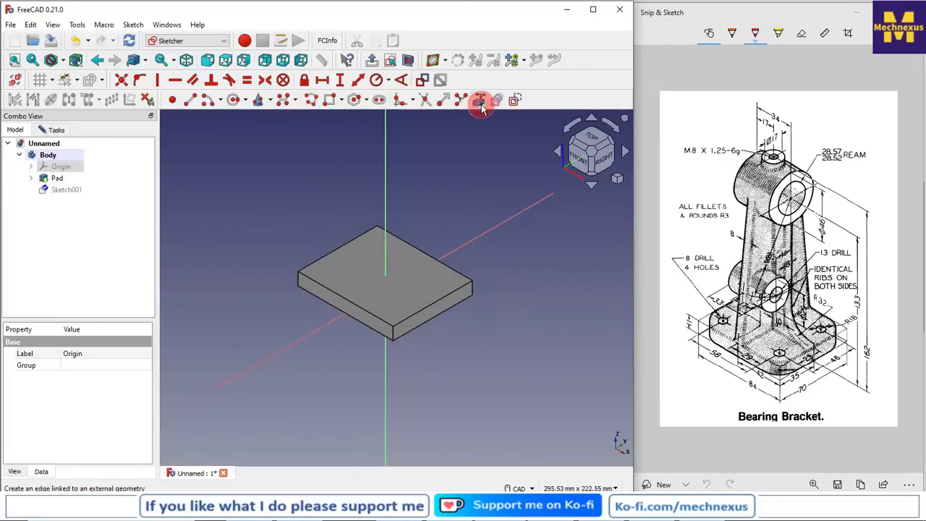
left_click(490, 262)
left_click(452, 291)
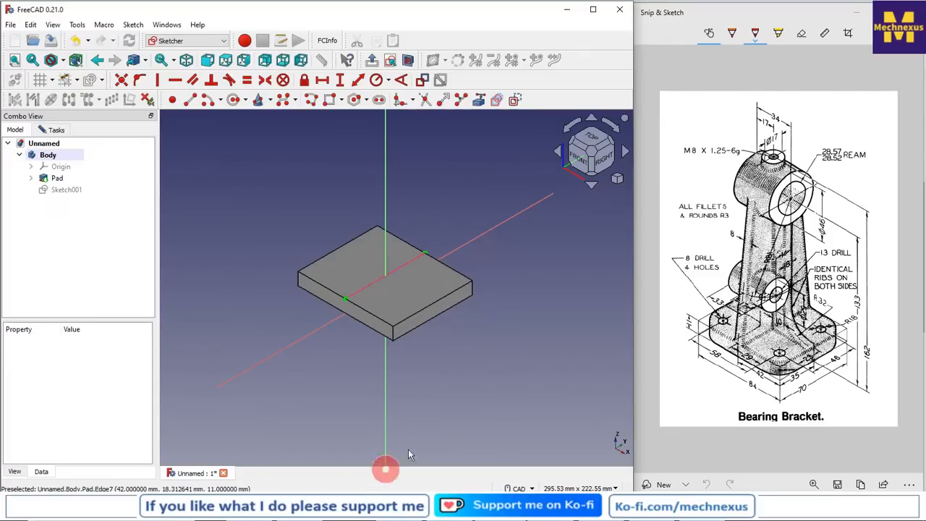
Draw a line along the projected plate edge and make its free end coincident with the edge's far endpoint.
left_click(346, 298)
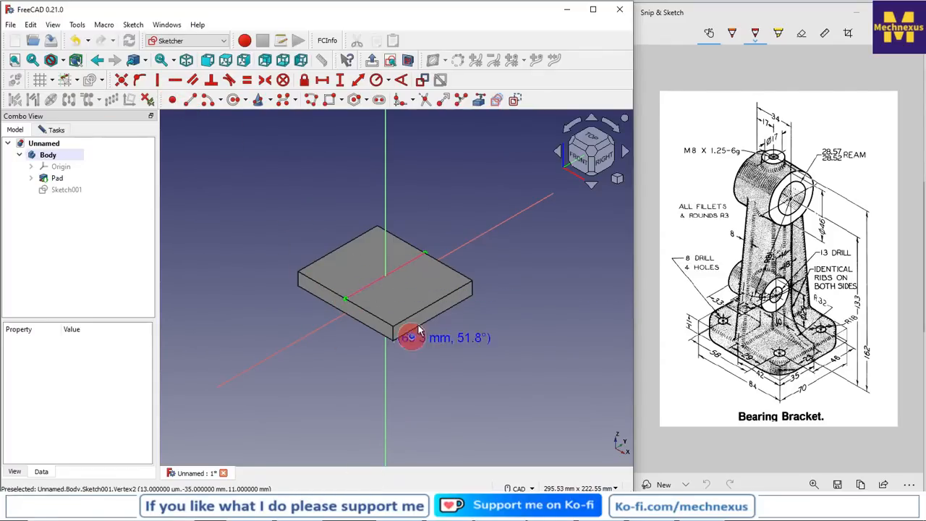
scroll(431, 235, "up", 4)
left_click(415, 270)
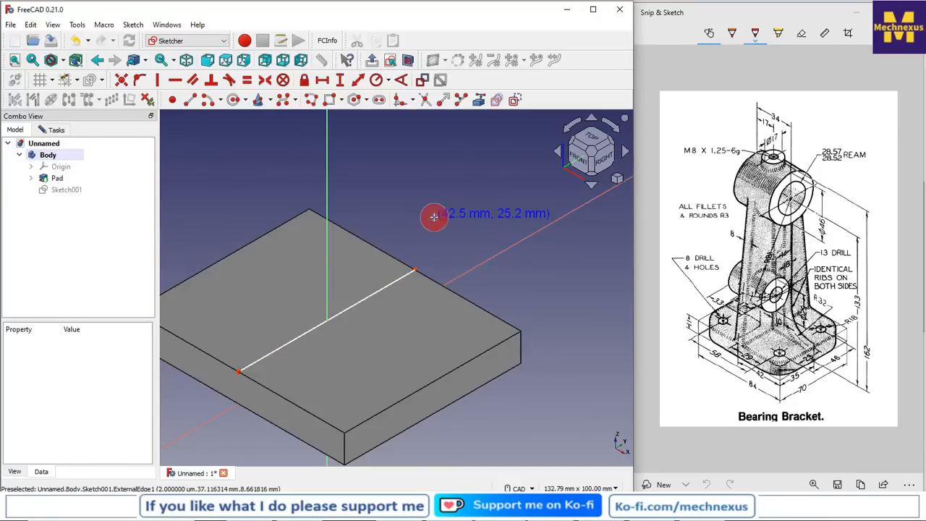
mouse_move(270, 354)
left_mouse_down()
mouse_move(220, 395)
mouse_move(381, 309)
left_mouse_up()
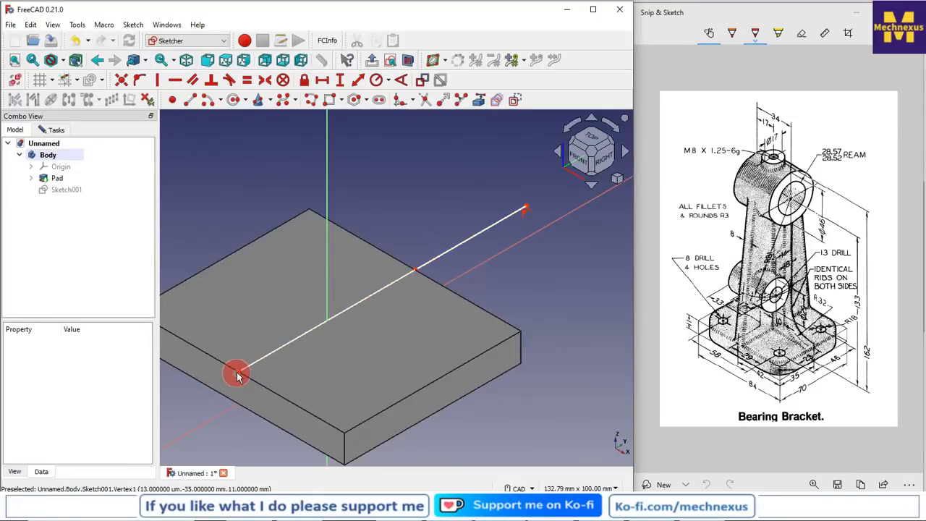
left_click(417, 274)
left_click(528, 208)
left_click(123, 81)
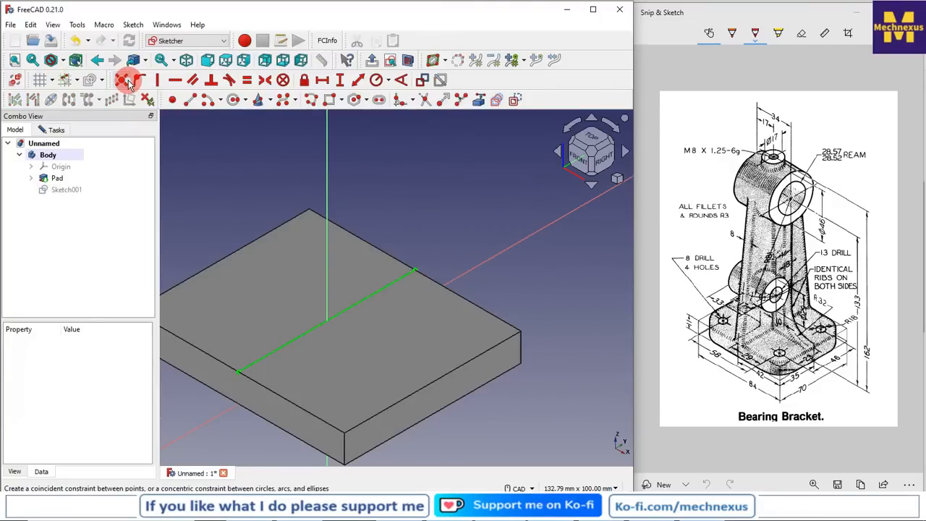
Draw a circle about 59 mm in diameter, centred on the vertical axis about 111 mm above the origin.
scroll(440, 218, "down", 2)
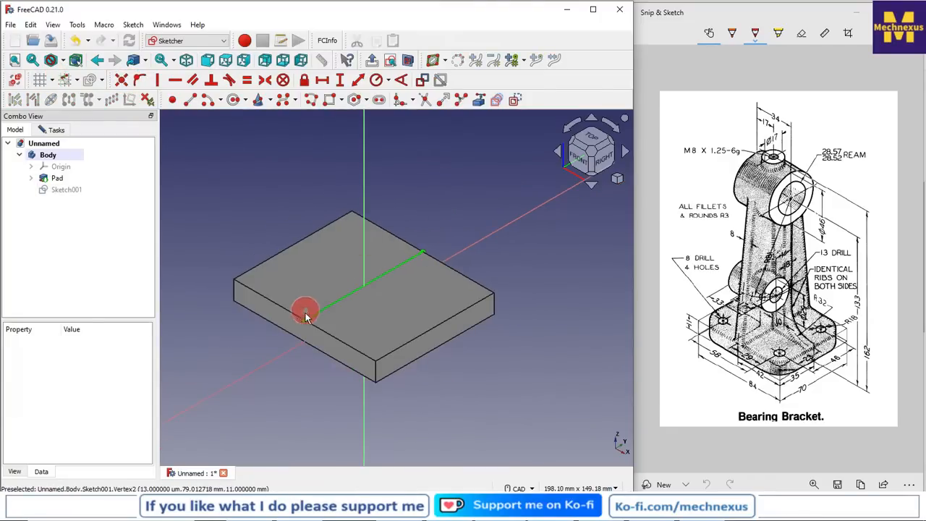
scroll(328, 318, "down", 3)
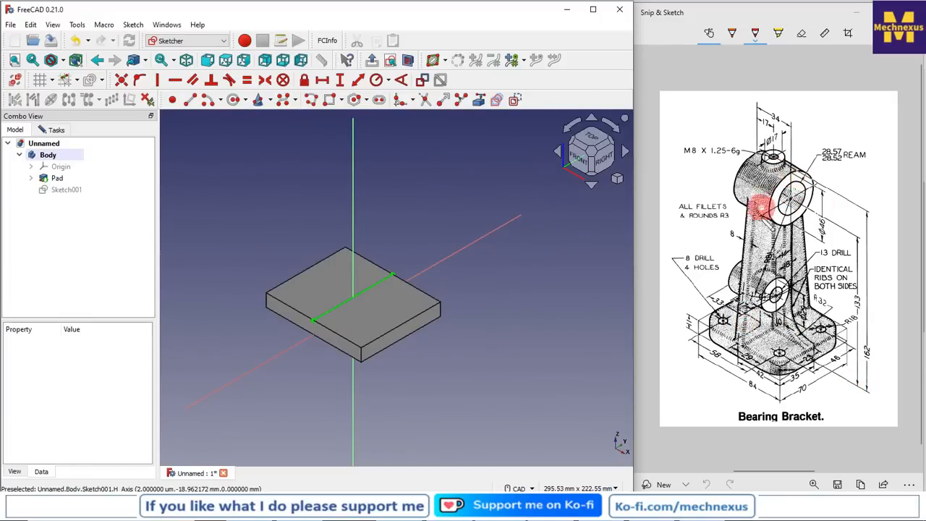
scroll(468, 293, "down", 1)
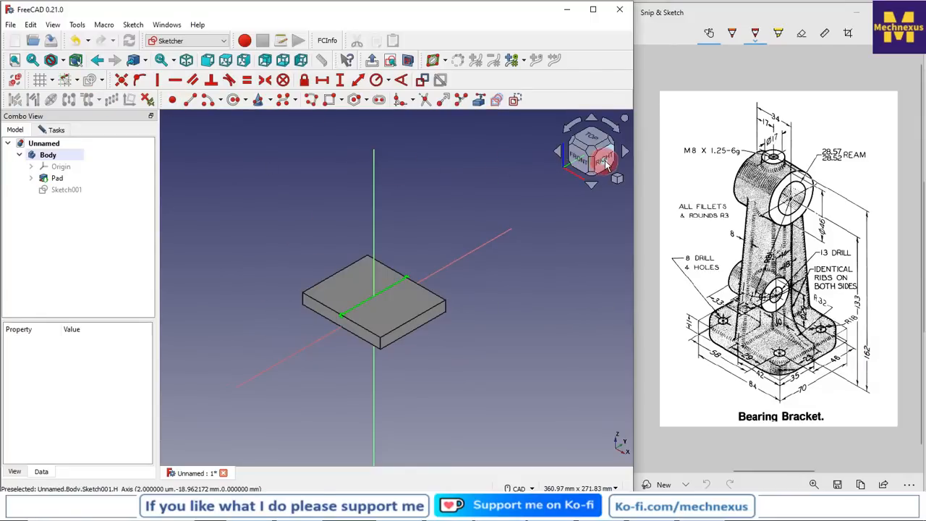
left_click(605, 162)
left_click(233, 101)
scroll(340, 217, "down", 2)
left_click(361, 190)
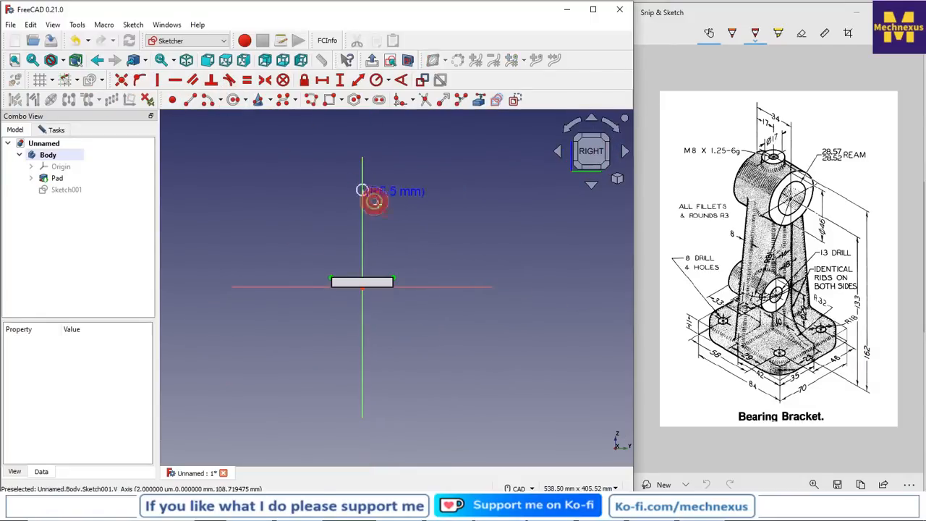
left_click(385, 202)
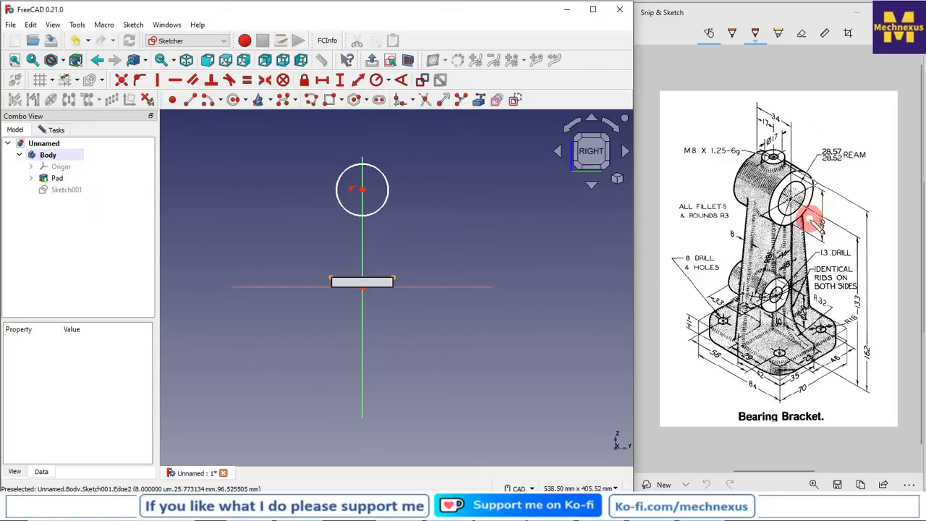
Constrain the circle's diameter to 46 mm and move the dimension label clear of the circle.
scroll(364, 174, "up", 2)
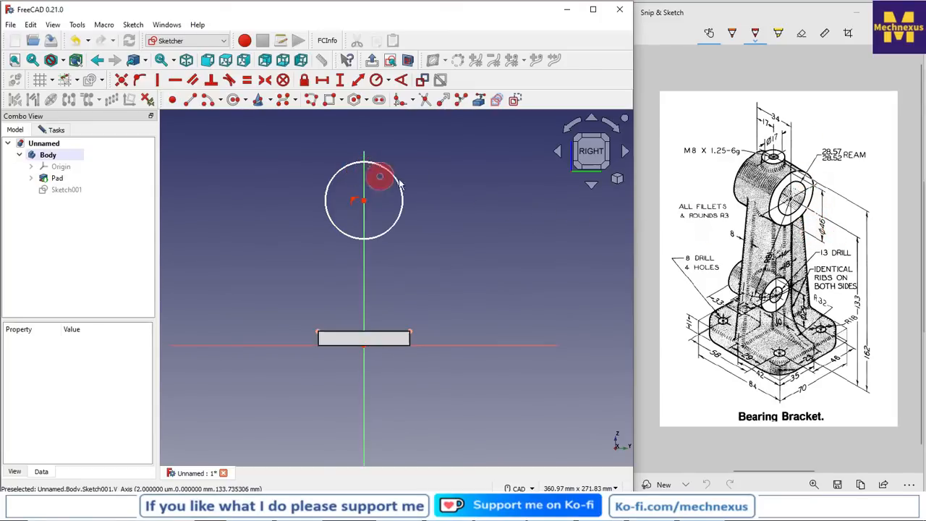
left_click(395, 177)
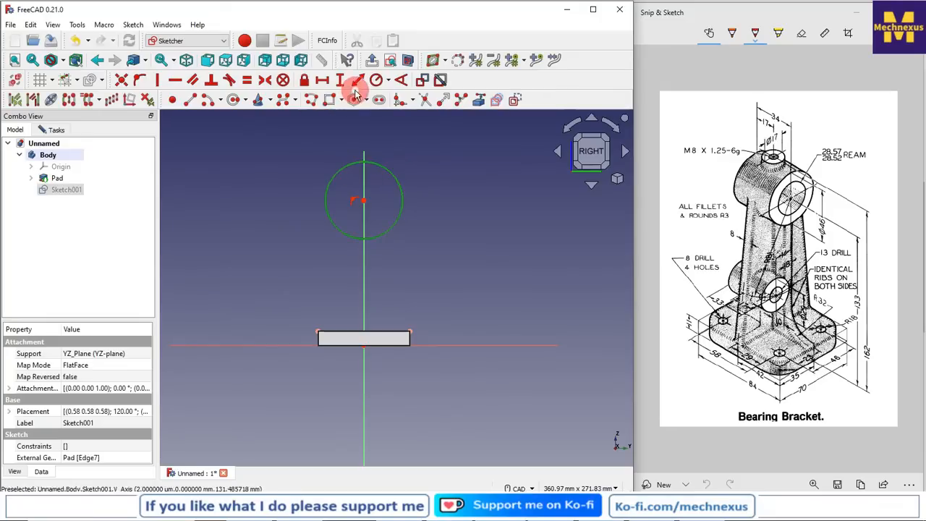
left_click(388, 81)
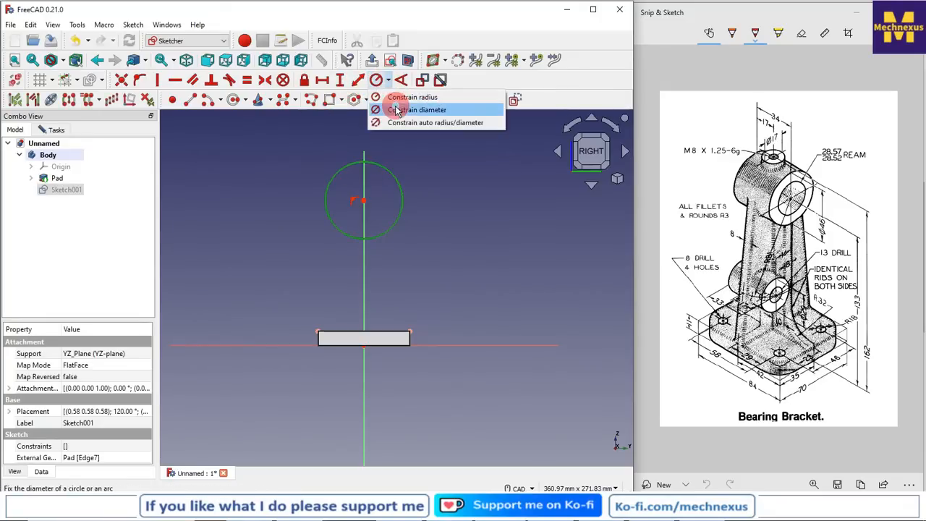
left_click(396, 109)
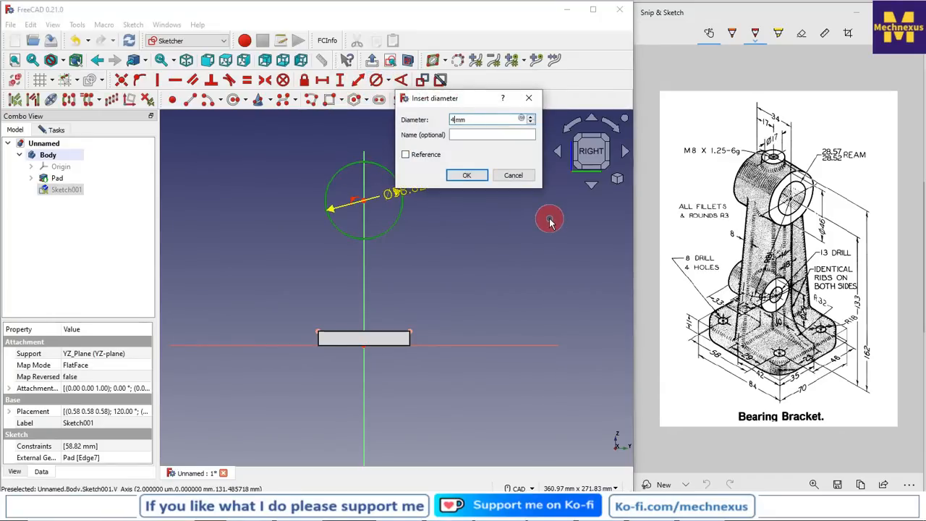
key("Return")
scroll(418, 220, "up", 2)
left_click_drag(403, 177, 449, 174)
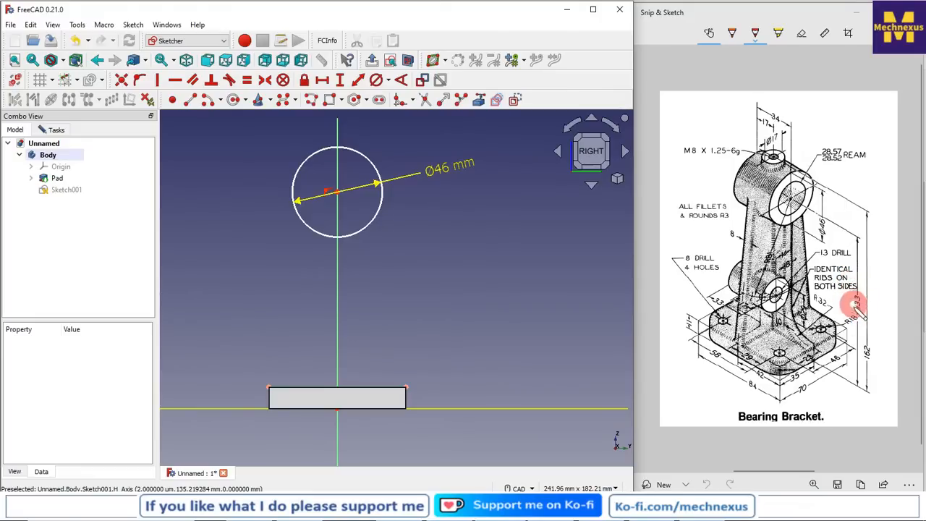
Constrain the circle's centre 133 mm vertically above the origin and move the dimension clear of the profile.
left_click(338, 411)
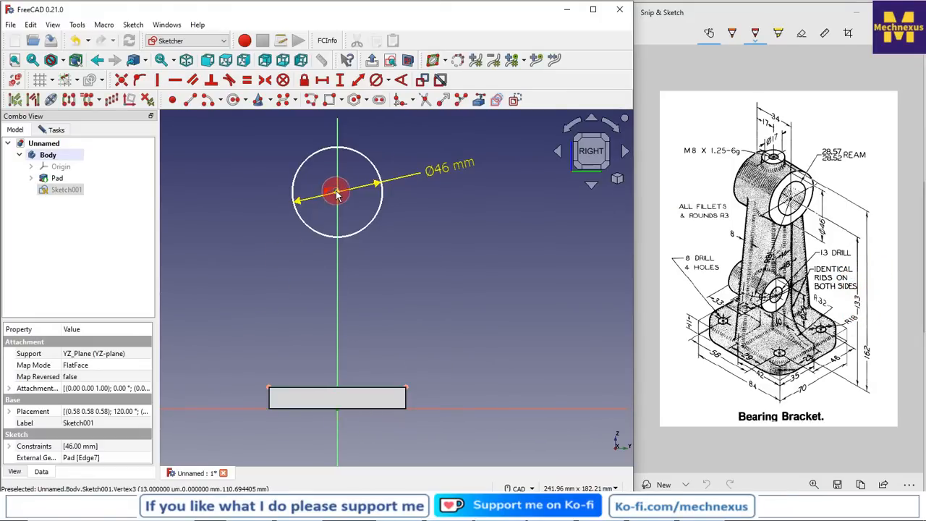
left_click(338, 80)
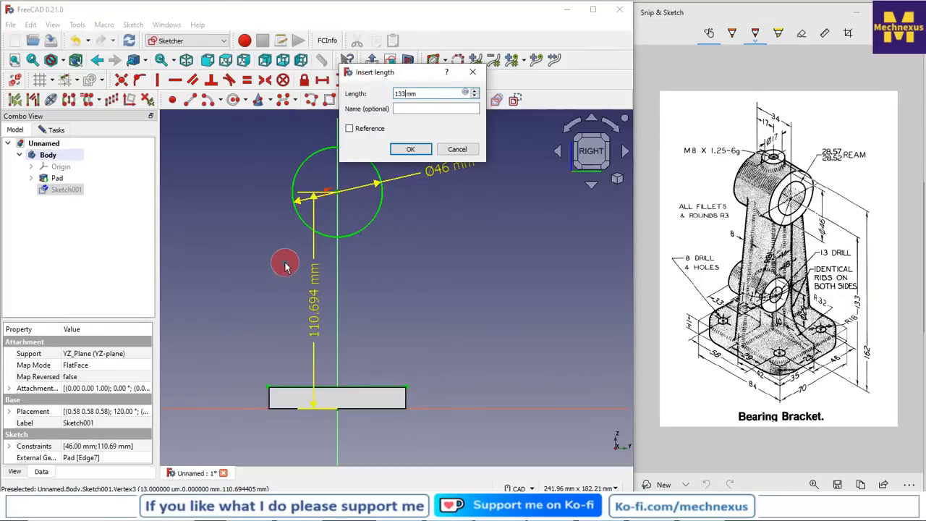
key("Return")
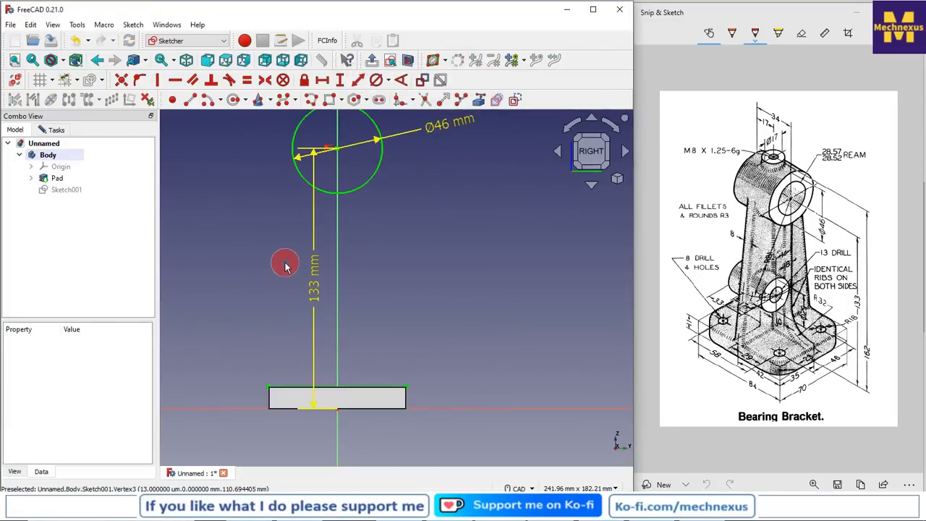
left_click_drag(319, 288, 222, 289)
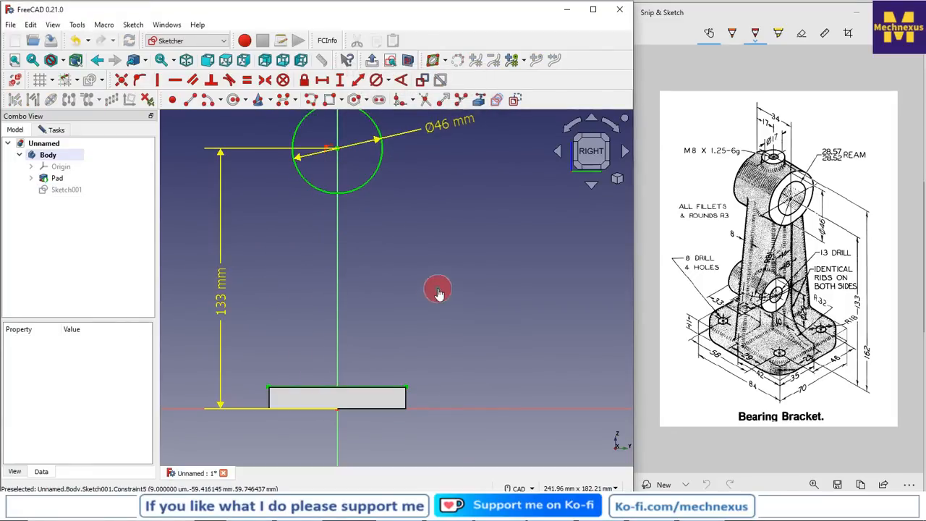
Convert the 46 mm circle to construction geometry.
scroll(381, 290, "down", 3)
scroll(341, 244, "up", 2)
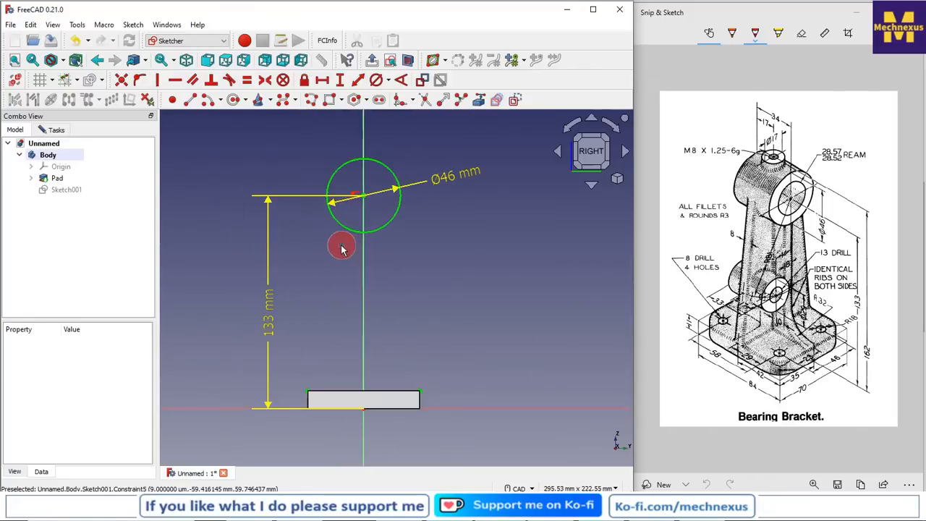
left_click(380, 226)
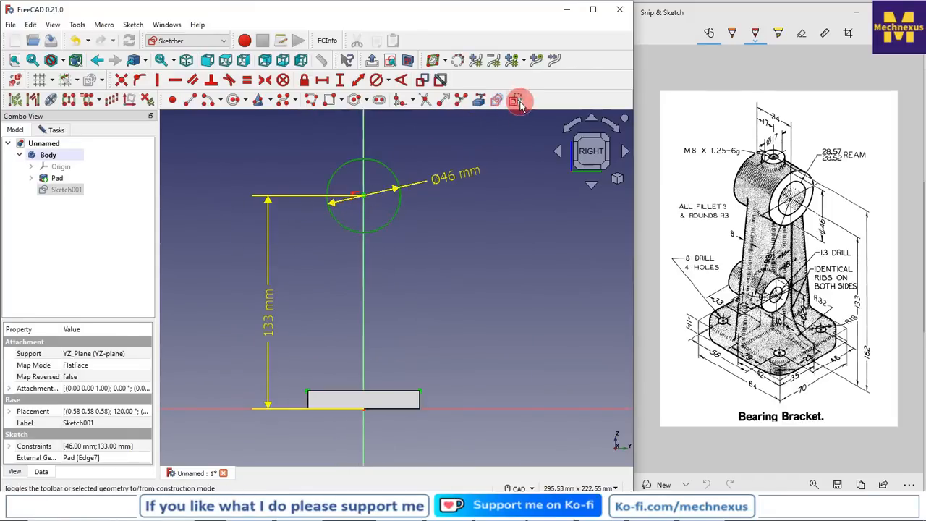
left_click(516, 101)
left_click(477, 227)
left_click(405, 250)
Draw two inward-leaning lines from the plate's upper corners to above the construction circle.
left_click(190, 101)
left_click(307, 392)
scroll(296, 397, "down", 2)
left_click(331, 222)
left_click(379, 395)
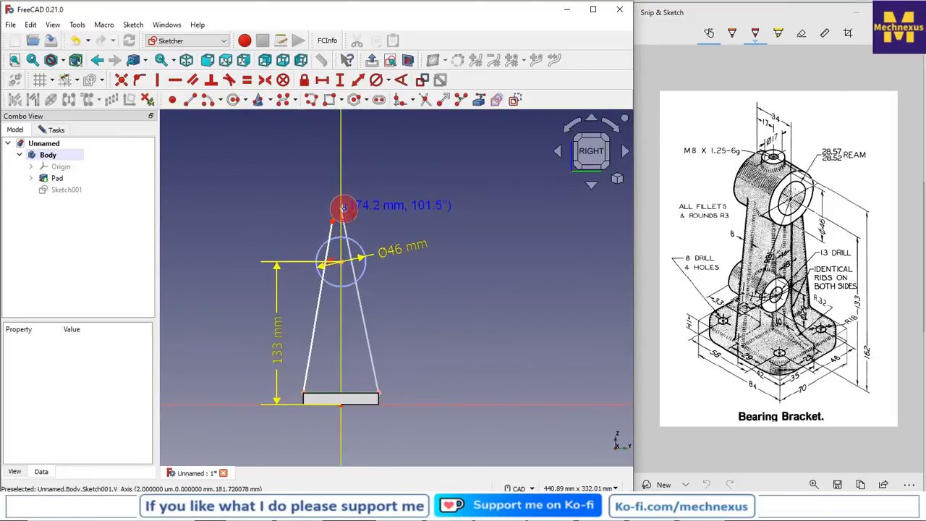
left_click(354, 216)
Spread the two slanted lines outward and constrain each one tangent to the construction circle.
scroll(331, 258, "up", 3)
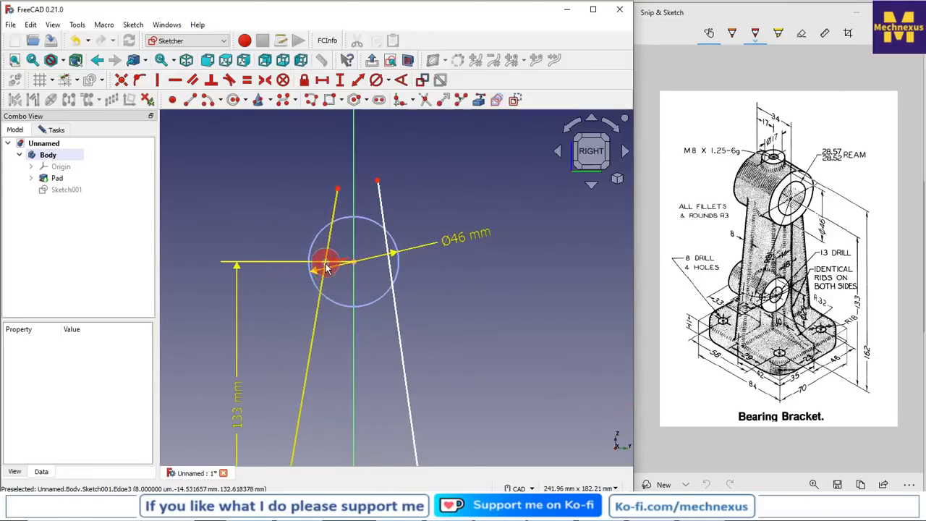
left_click_drag(324, 290, 293, 287)
left_click_drag(395, 305, 411, 304)
left_click(409, 292)
left_click(395, 270)
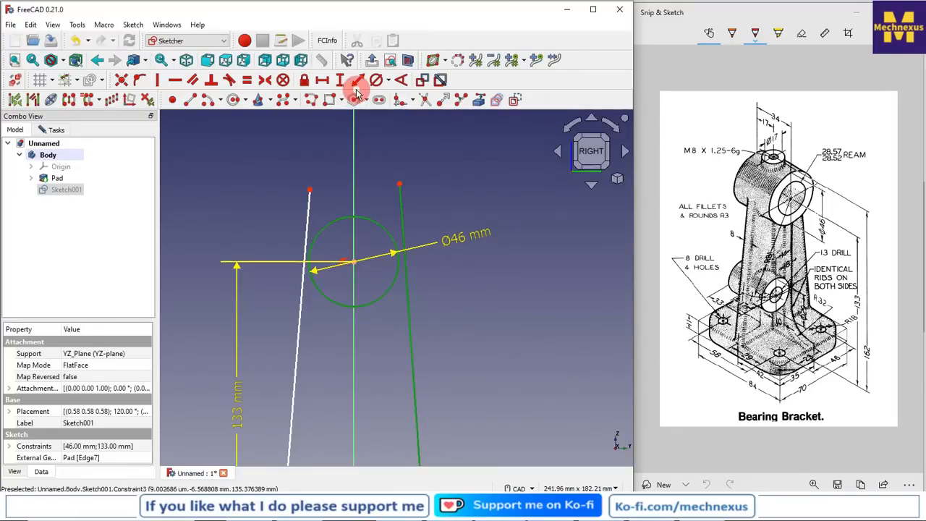
left_click(230, 81)
left_click(302, 304)
left_click(316, 291)
left_click(231, 81)
scroll(445, 309, "down", 2)
scroll(374, 324, "up", 2)
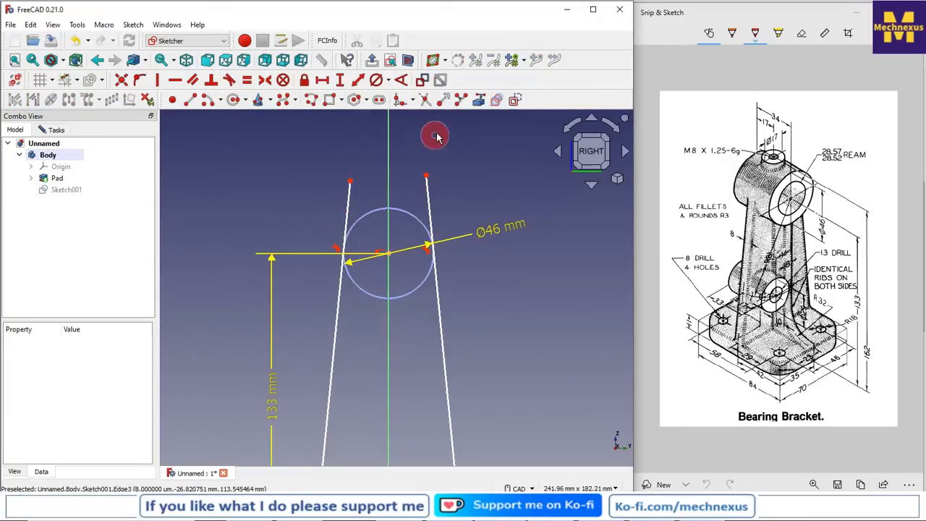
left_click_drag(367, 185, 344, 207)
mouse_move(433, 196)
left_mouse_down()
mouse_move(347, 223)
mouse_move(355, 227)
mouse_move(346, 203)
left_mouse_up()
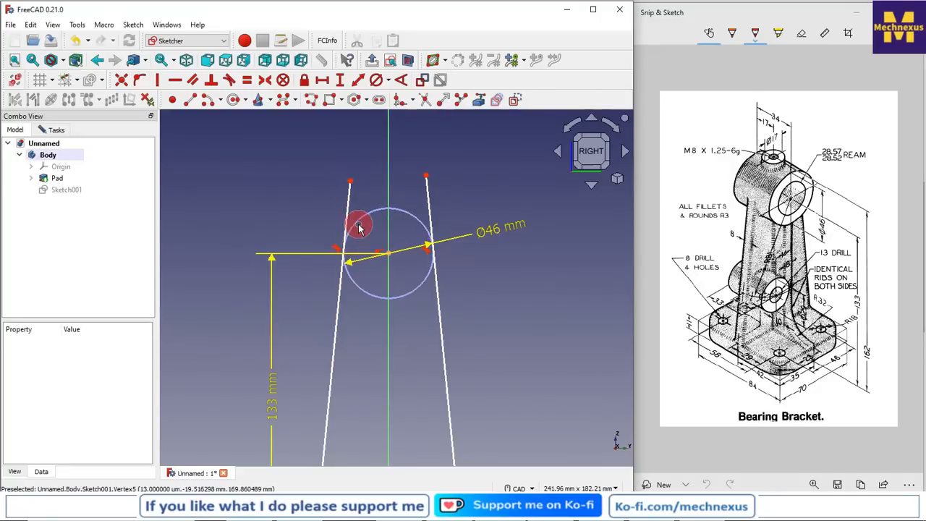
Trim the right slanted line back to the construction circle, try the same on the left line and undo that trim.
left_click(426, 100)
left_click(428, 196)
left_click(344, 217)
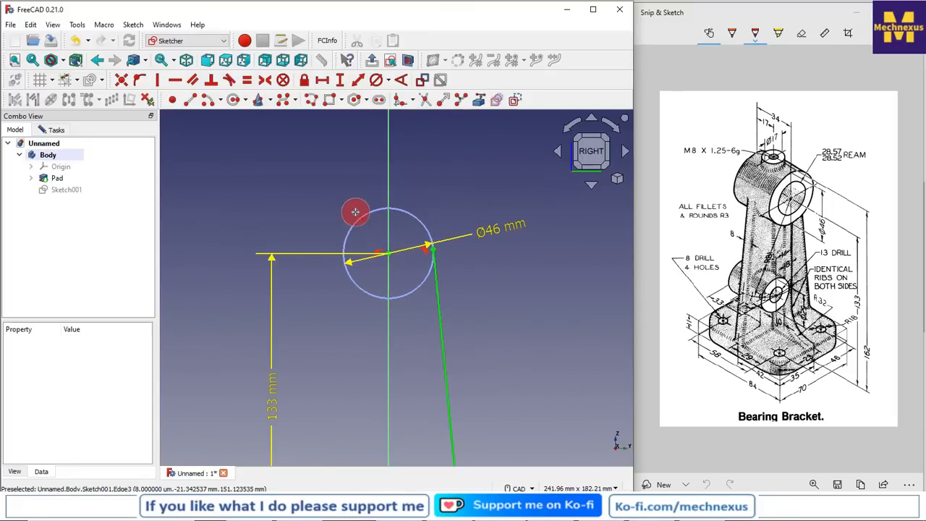
key("ctrl+z")
Constrain the left slanted line's upper endpoint onto the construction circle.
scroll(357, 243, "up", 3)
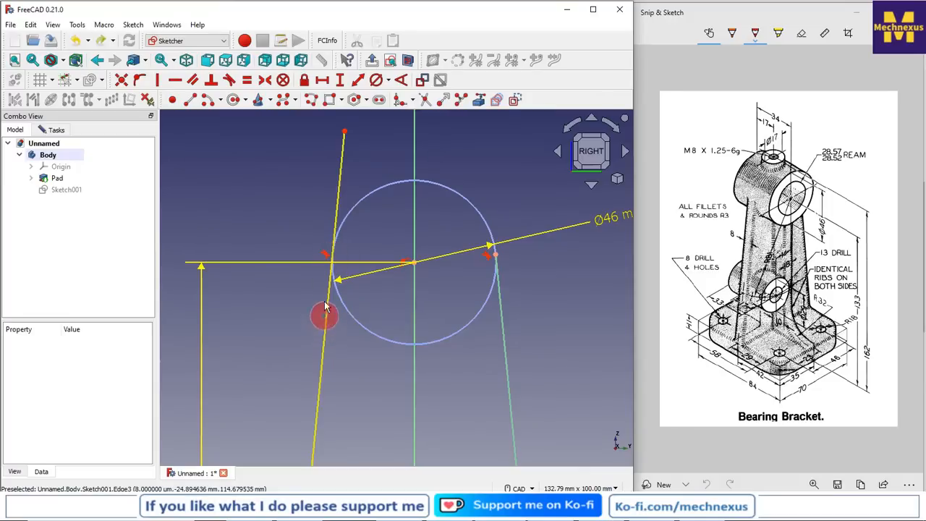
scroll(331, 248, "down", 1)
left_click(348, 225)
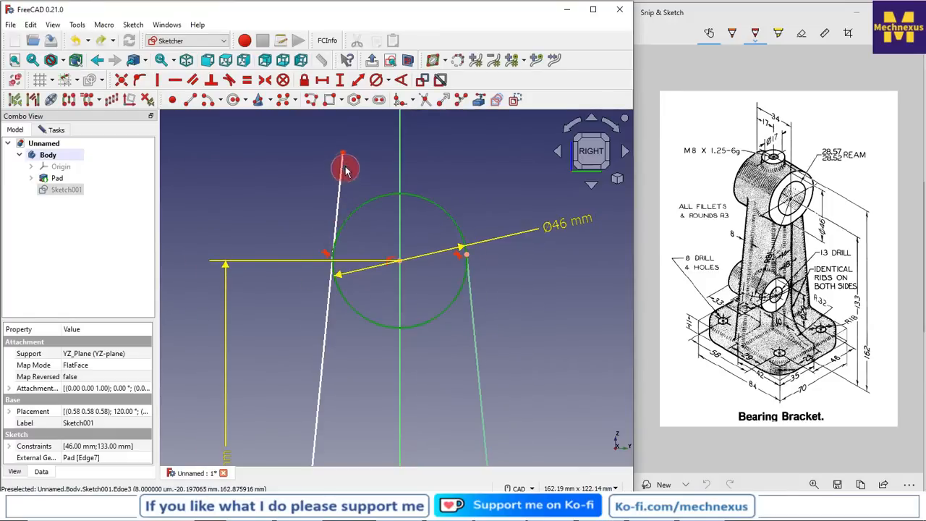
left_click(343, 158)
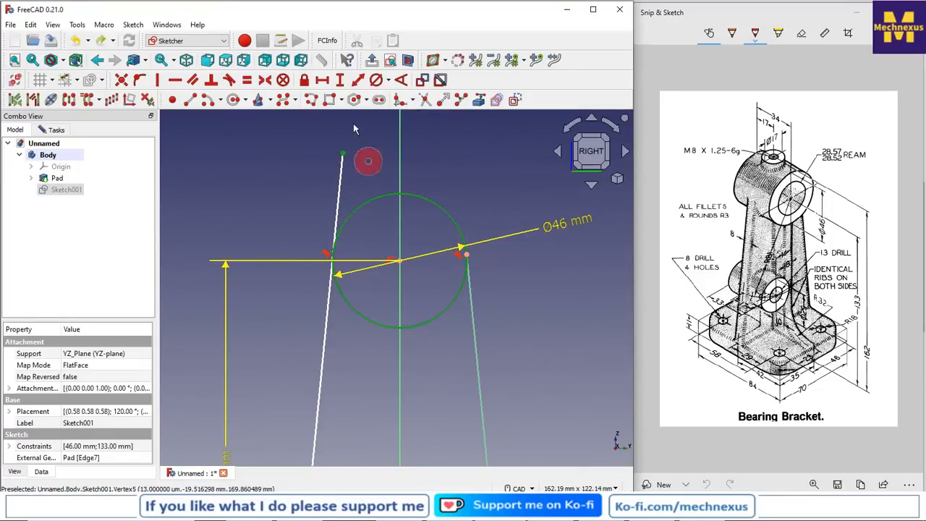
left_click(139, 79)
scroll(537, 295, "down", 3)
scroll(485, 339, "up", 2)
scroll(430, 253, "down", 4)
scroll(433, 348, "up", 1)
scroll(453, 212, "up", 3)
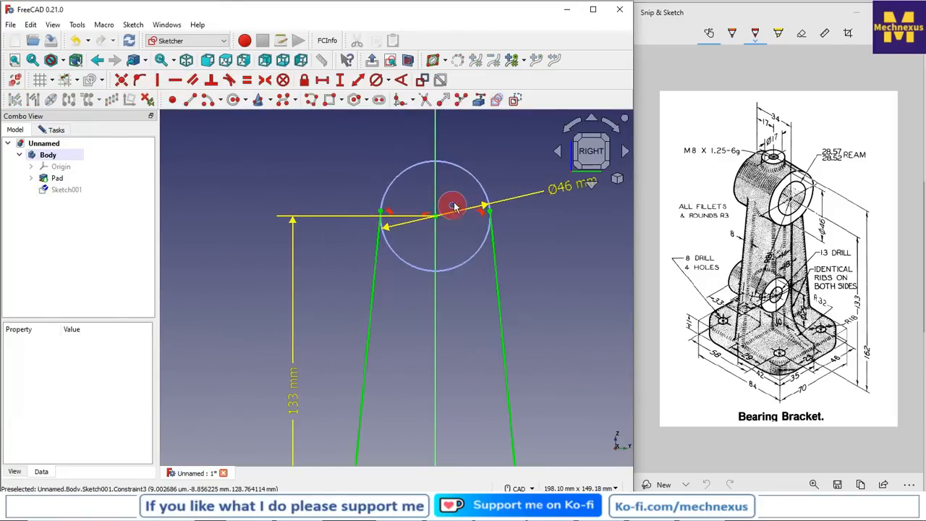
left_click(387, 216)
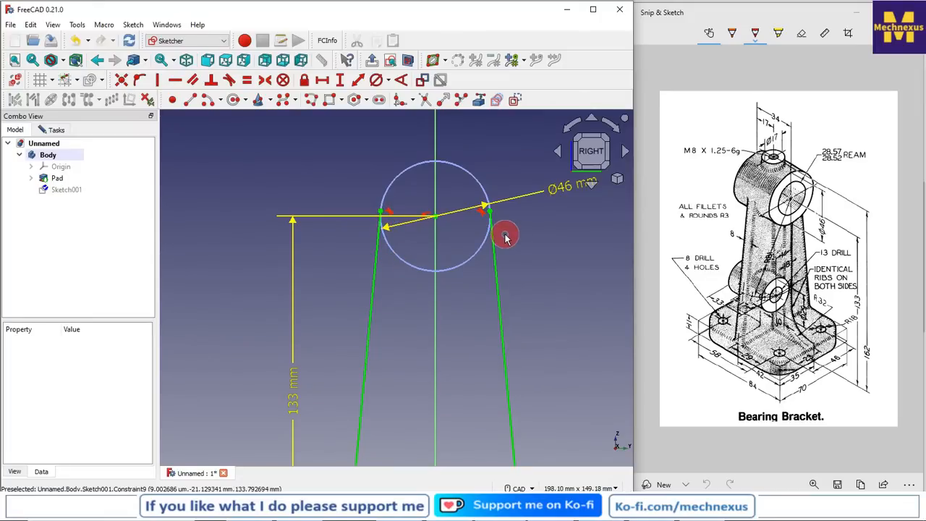
scroll(437, 249, "down", 1)
scroll(416, 255, "up", 1)
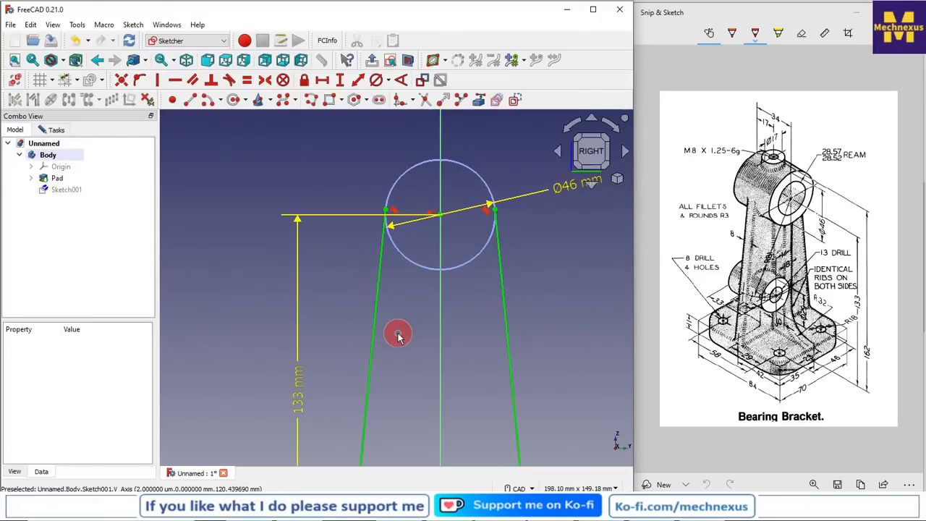
Draw an arc from endpoints and rim point joining the slanted lines' upper ends along the construction circle's lower half.
left_click(220, 101)
left_click(227, 124)
left_click(385, 209)
left_click(495, 208)
left_click(469, 258)
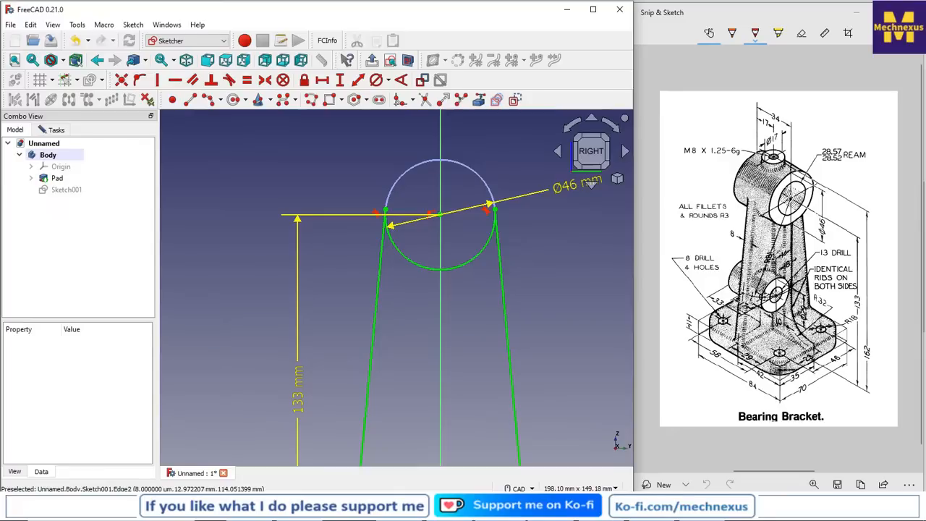
Check the upright in the reference drawing and close the finished profile sketch.
scroll(413, 265, "down", 4)
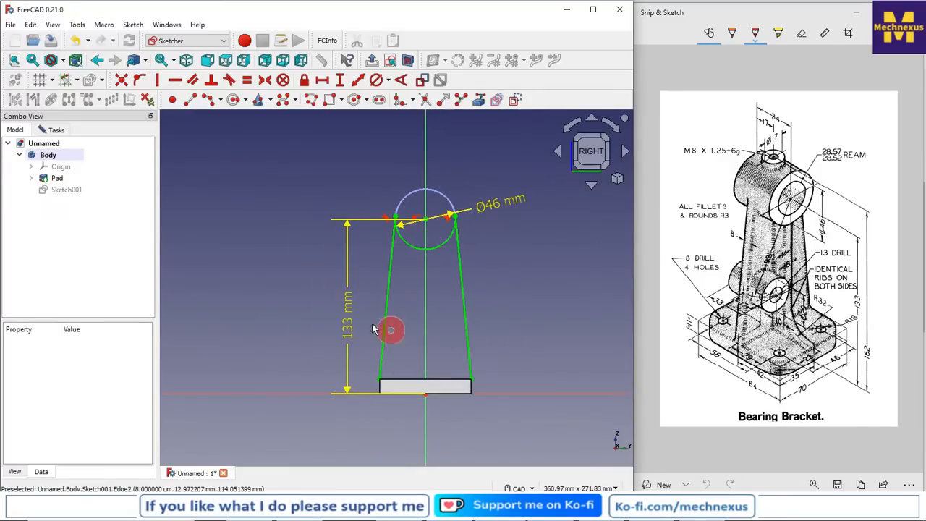
left_click(778, 486)
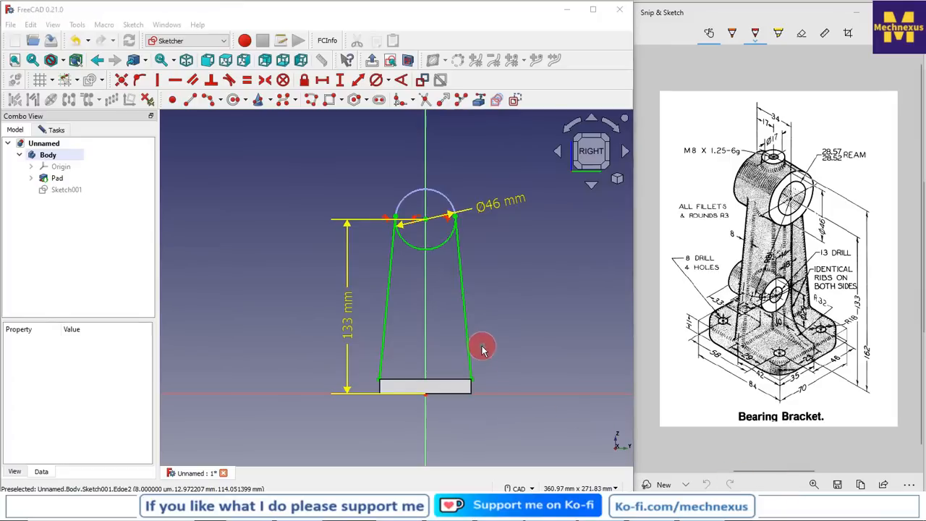
left_click(57, 130)
left_click(74, 152)
scroll(427, 376, "down", 3)
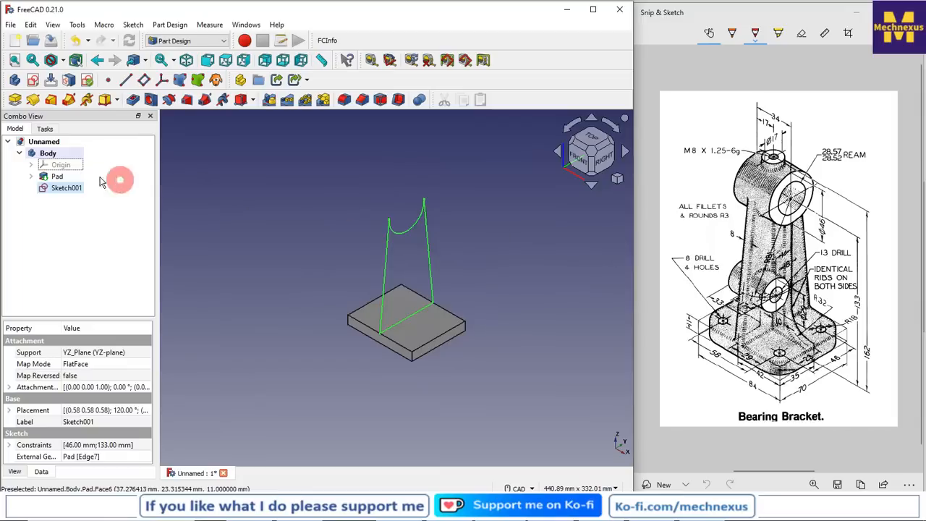
Pad the upright's profile sketch 8 mm, symmetric to its plane.
left_click(62, 189)
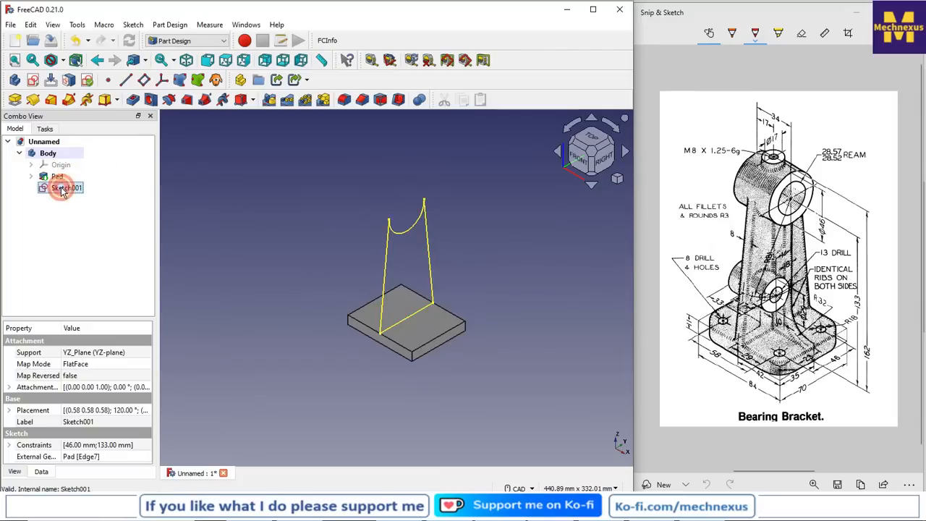
left_click(15, 102)
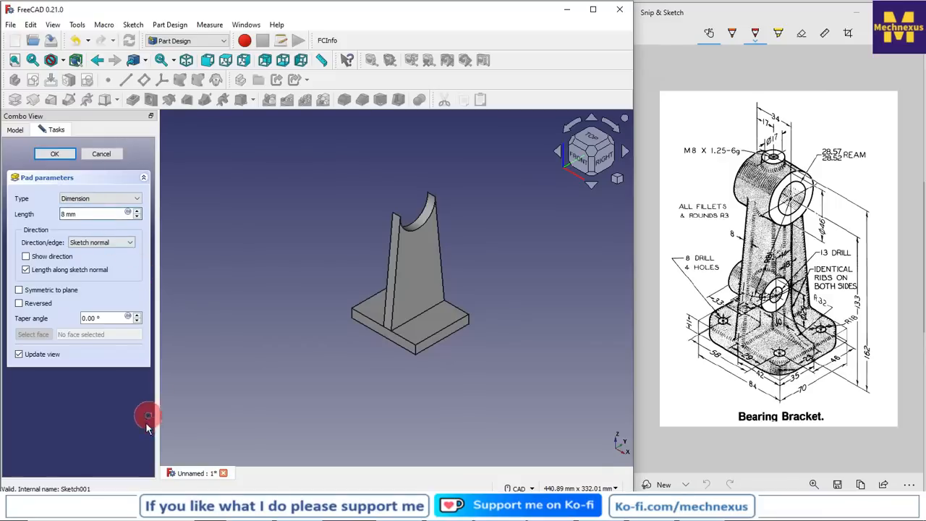
left_click(19, 290)
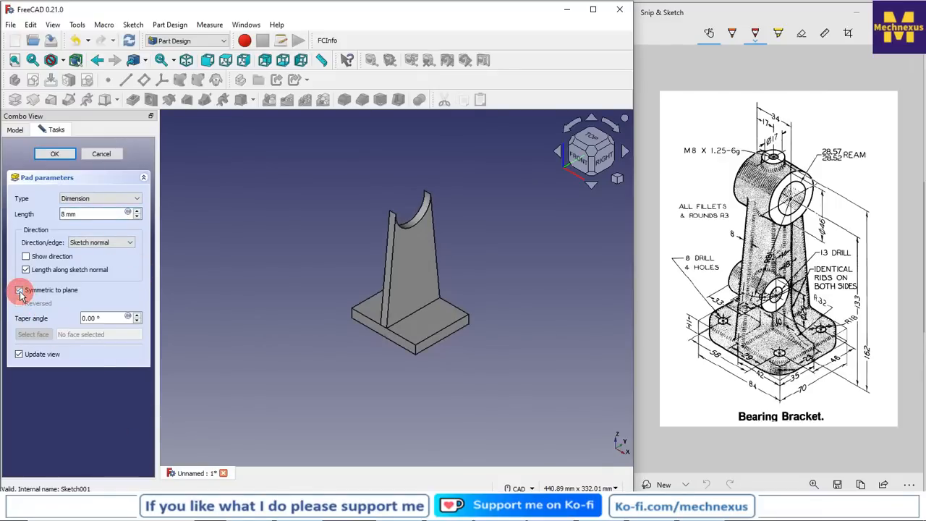
left_click(58, 154)
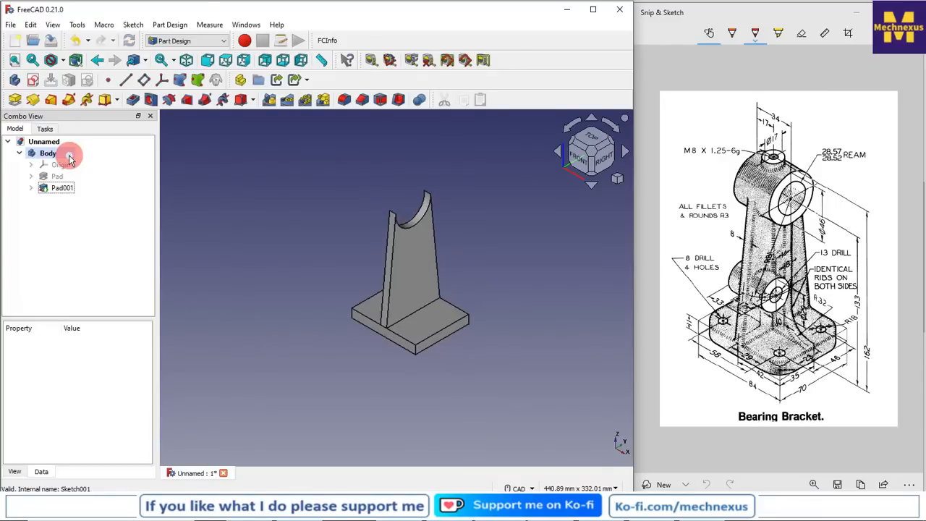
Show the body's origin planes around the base plate and upright.
scroll(503, 317, "up", 1)
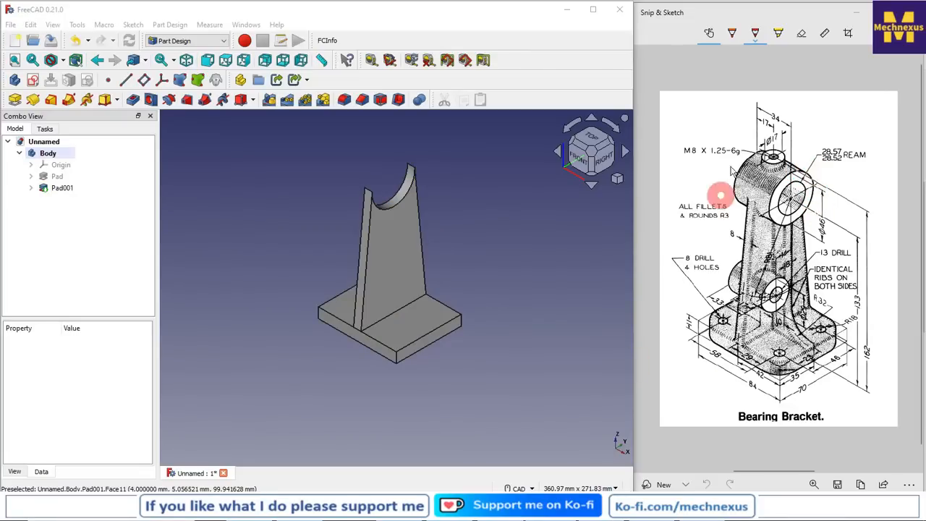
left_click(60, 171)
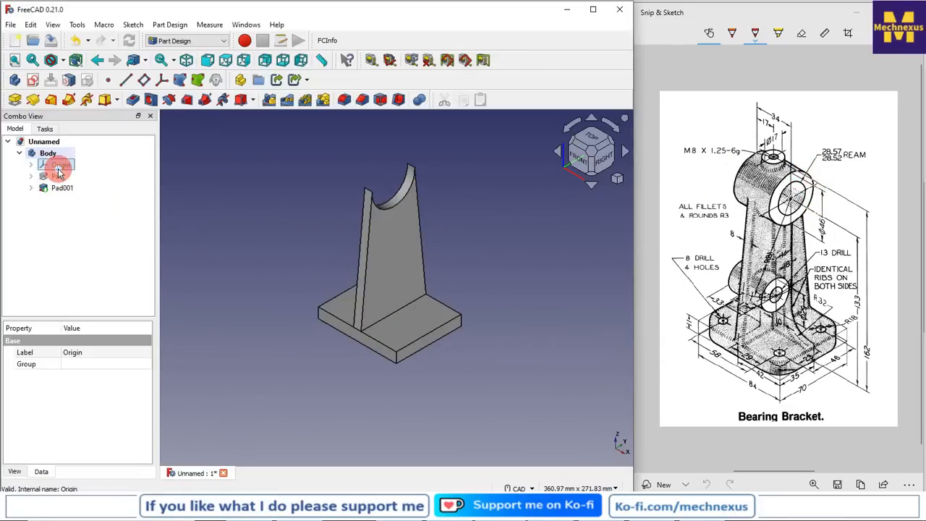
key("space")
scroll(360, 278, "down", 4)
left_click(569, 262)
left_click(581, 166)
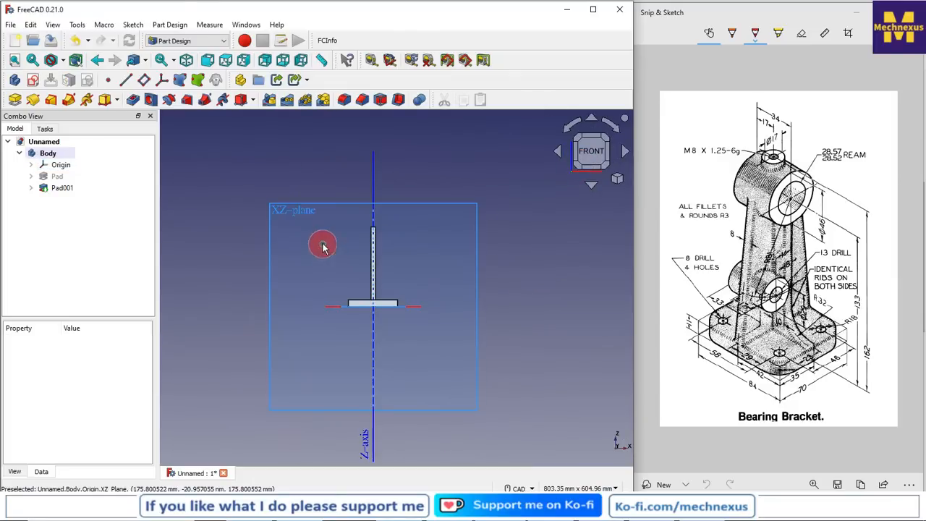
scroll(322, 243, "up", 3)
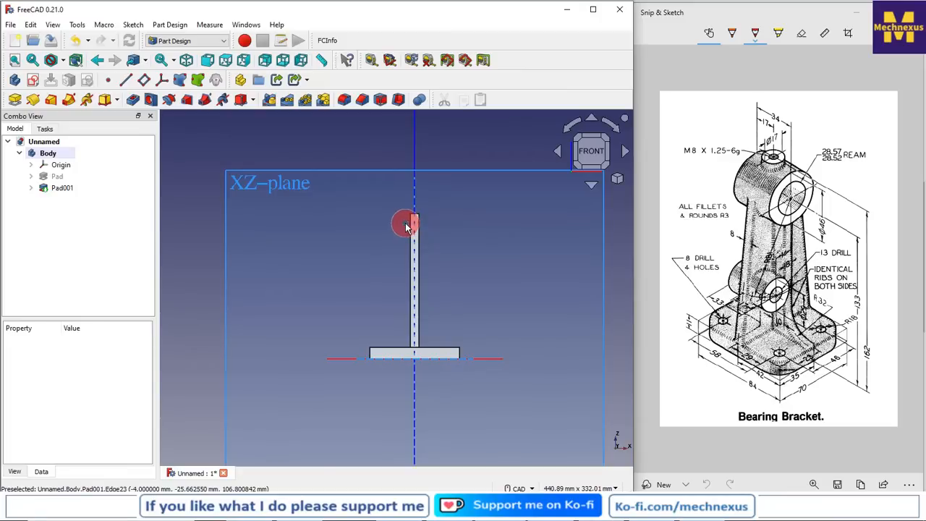
left_click(621, 179)
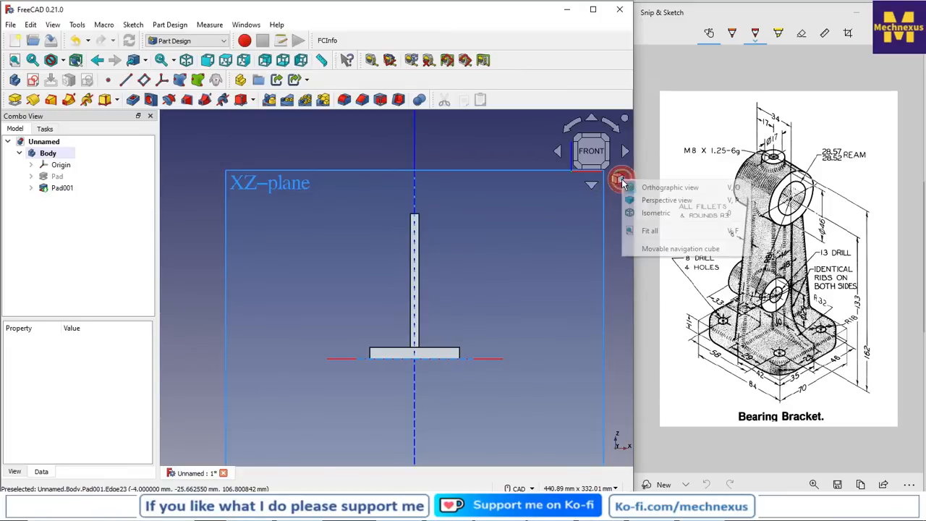
left_click(649, 209)
scroll(382, 199, "down", 2)
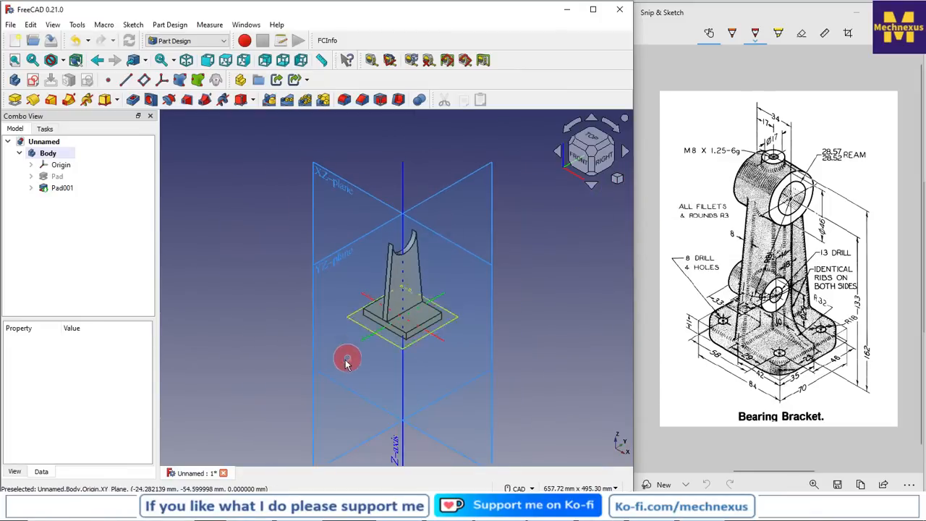
Create a new sketch on the YZ plane and hide the origin planes.
left_click(465, 179)
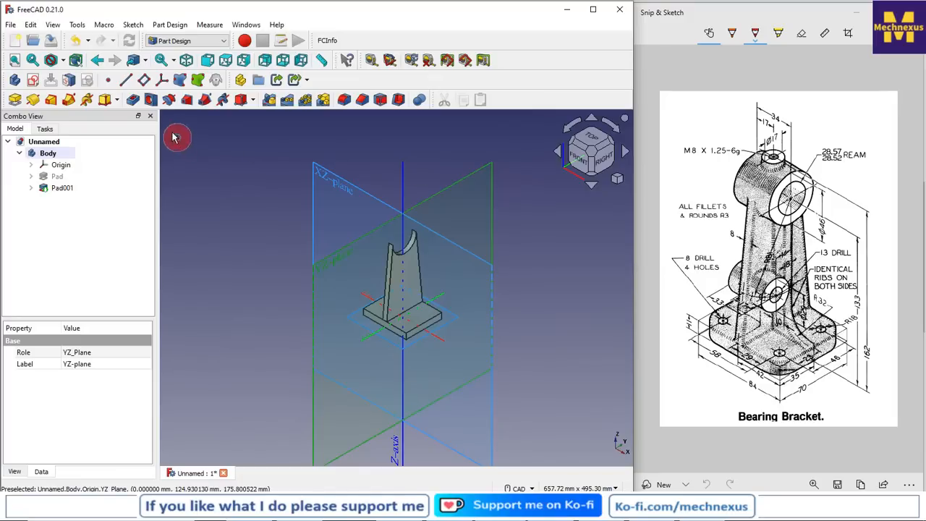
left_click(32, 80)
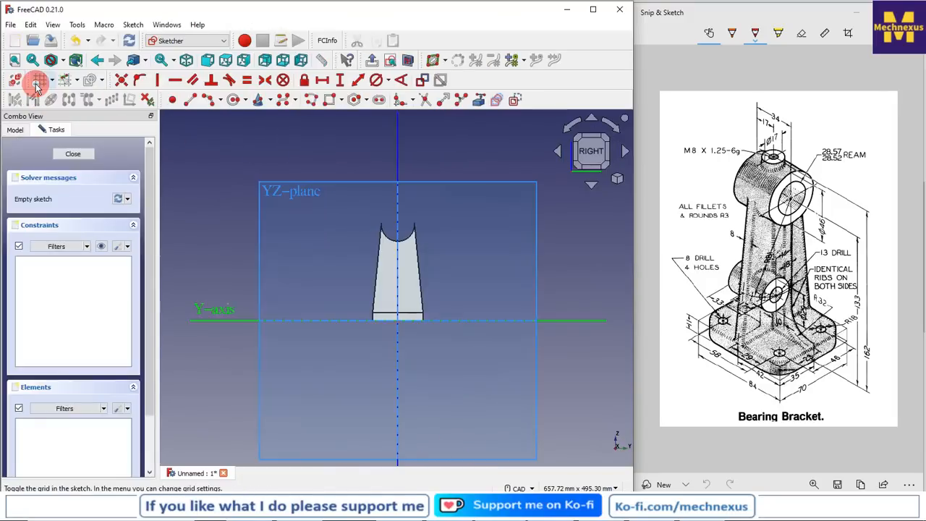
left_click(15, 131)
left_click(62, 166)
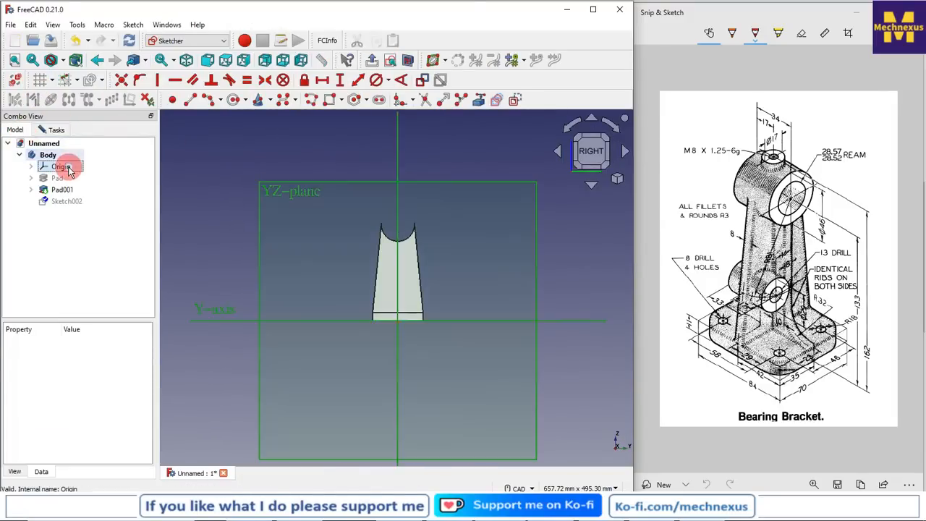
key("space")
scroll(456, 238, "up", 4)
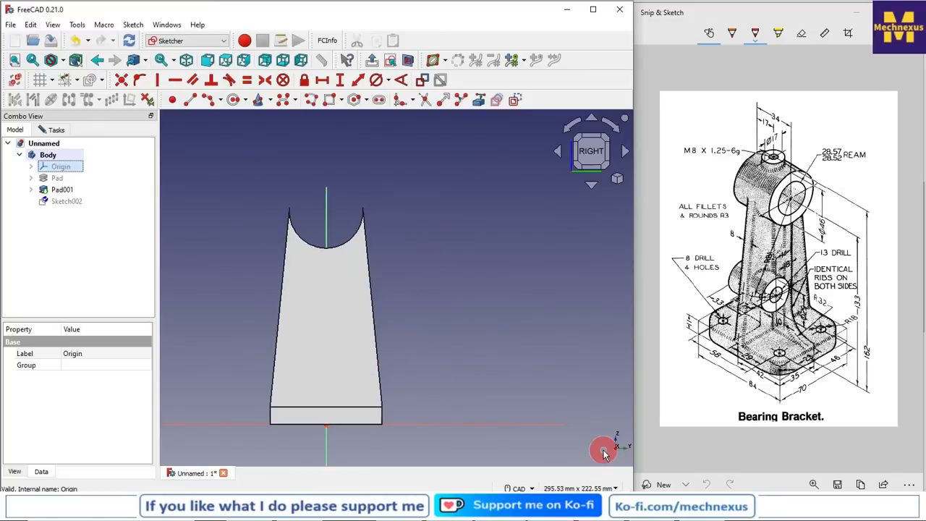
Link the upright's concave arc edge as external geometry and draw a circle from its centre through the arc's right endpoint.
left_click(480, 99)
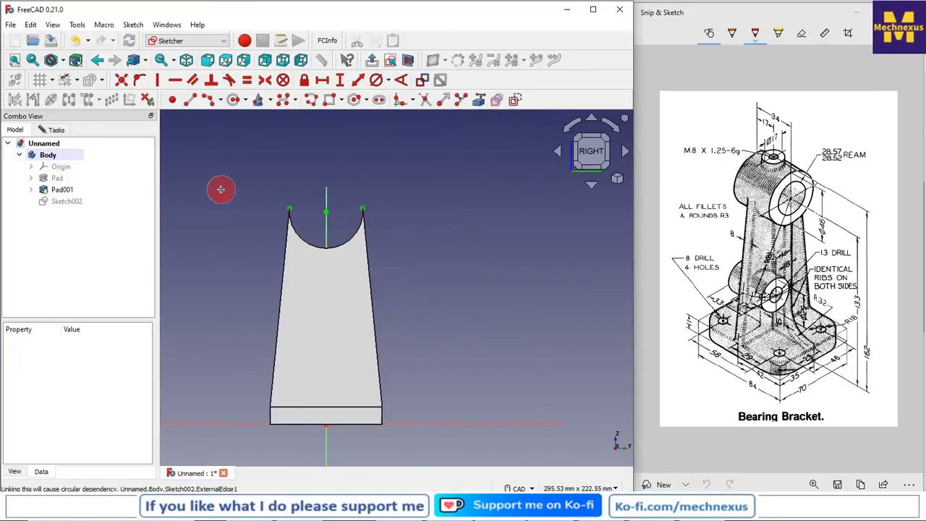
scroll(221, 190, "up", 1)
left_click(233, 98)
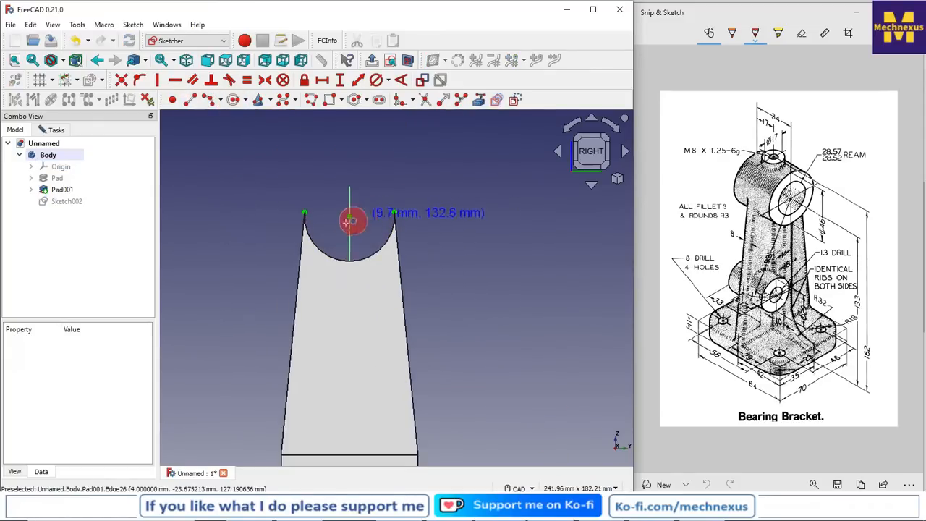
left_click(350, 217)
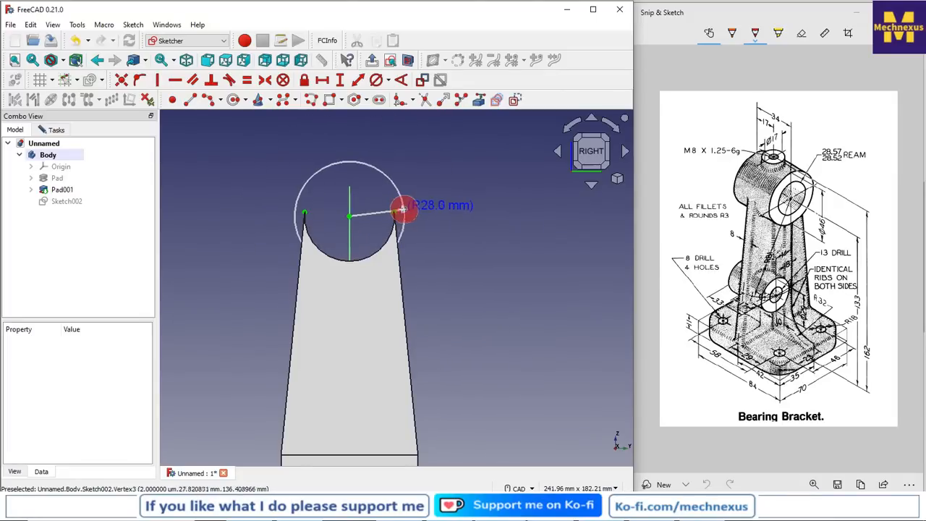
left_click(394, 211)
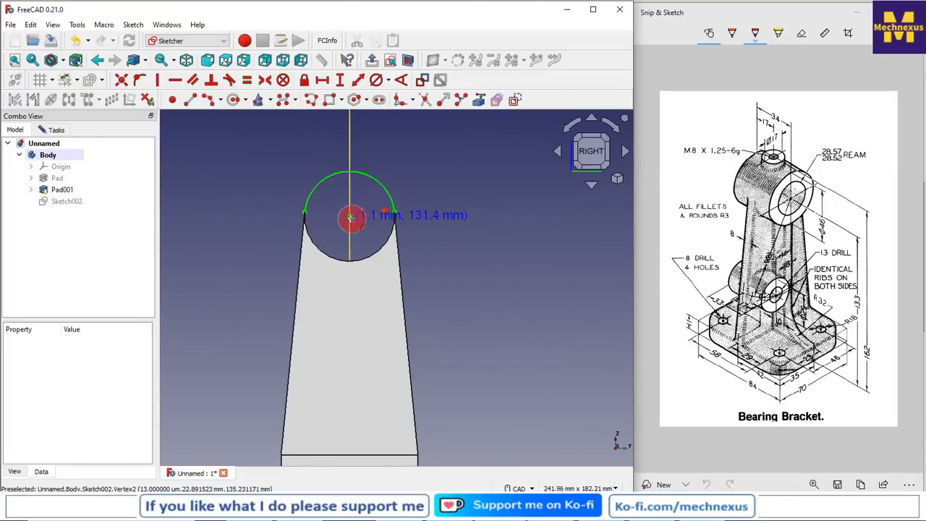
Draw a smaller concentric circle inside the first one and constrain its diameter to 28.57 mm.
left_click(349, 217)
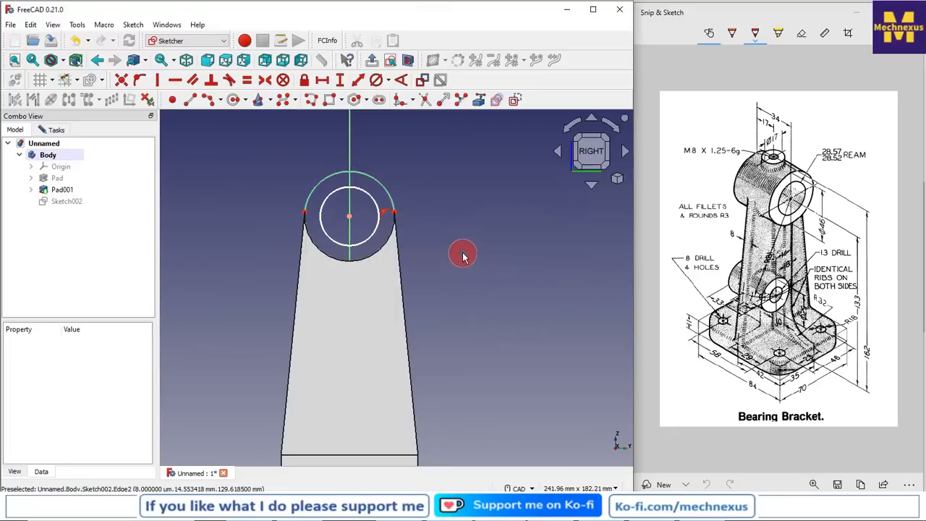
left_click(388, 191)
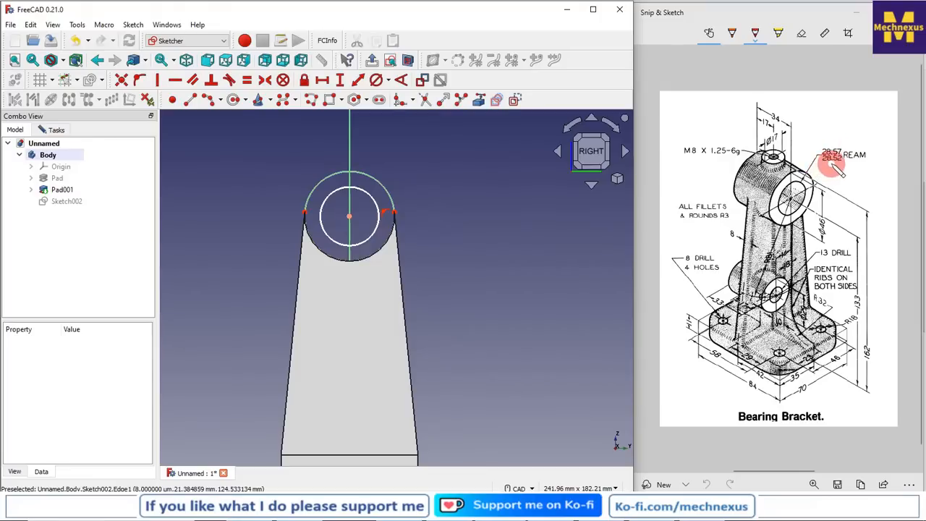
left_click(371, 199)
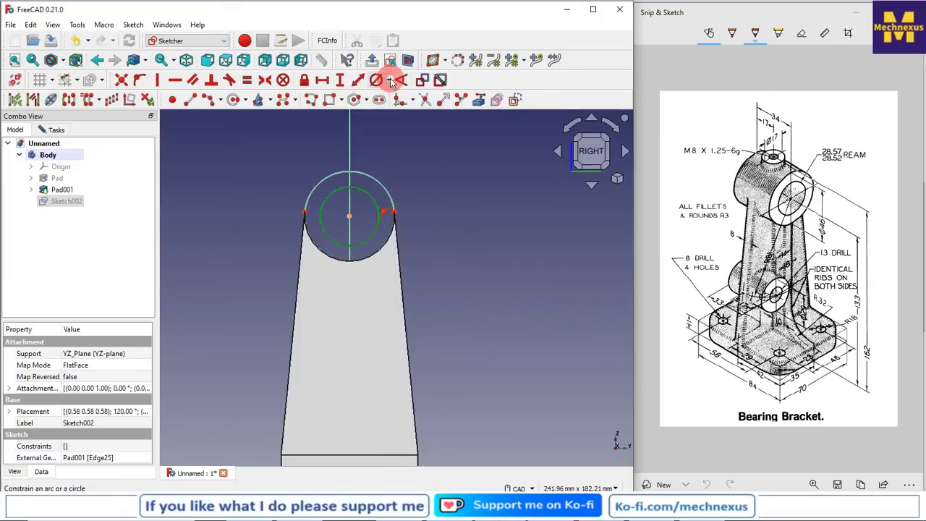
left_click(391, 81)
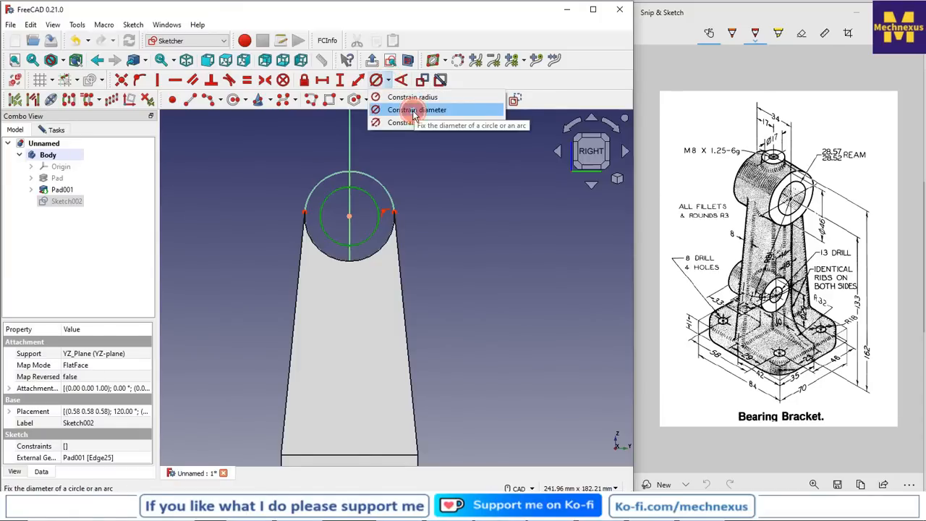
left_click(415, 110)
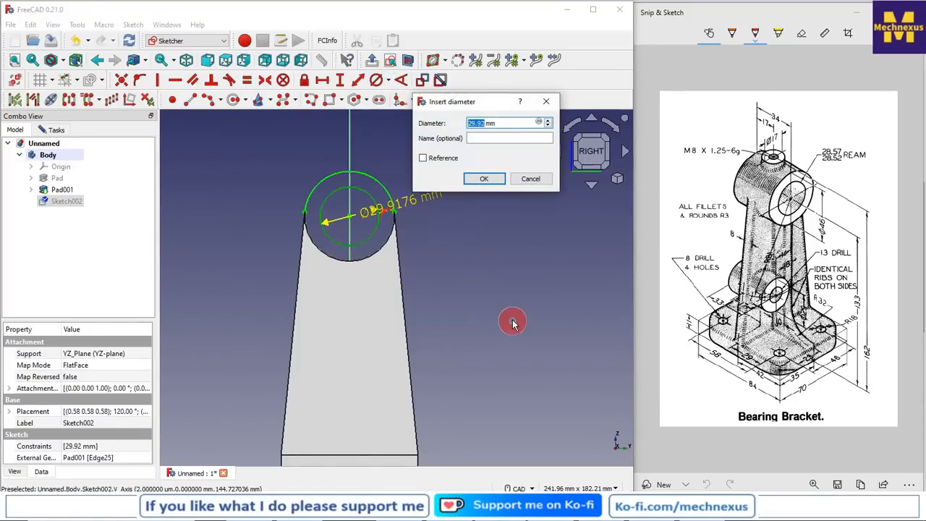
type("28.57")
key("Return")
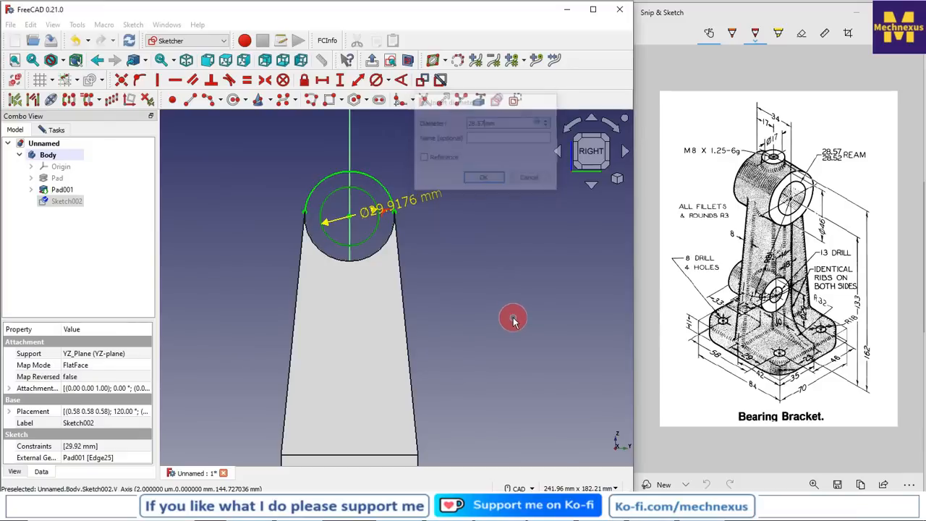
Position the 28.57 mm diameter dimension beside the circles and close the sketch.
left_click_drag(433, 199, 426, 161)
left_click(67, 155)
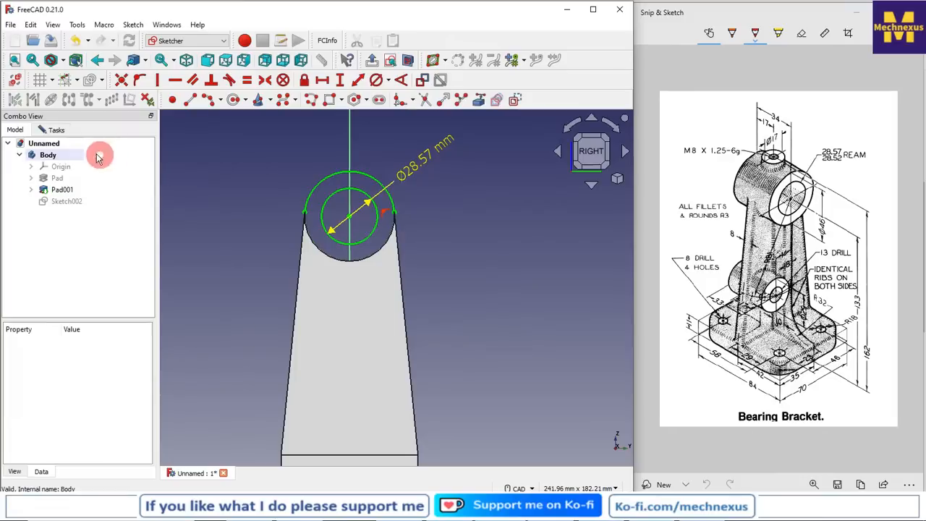
left_click(57, 130)
left_click(74, 155)
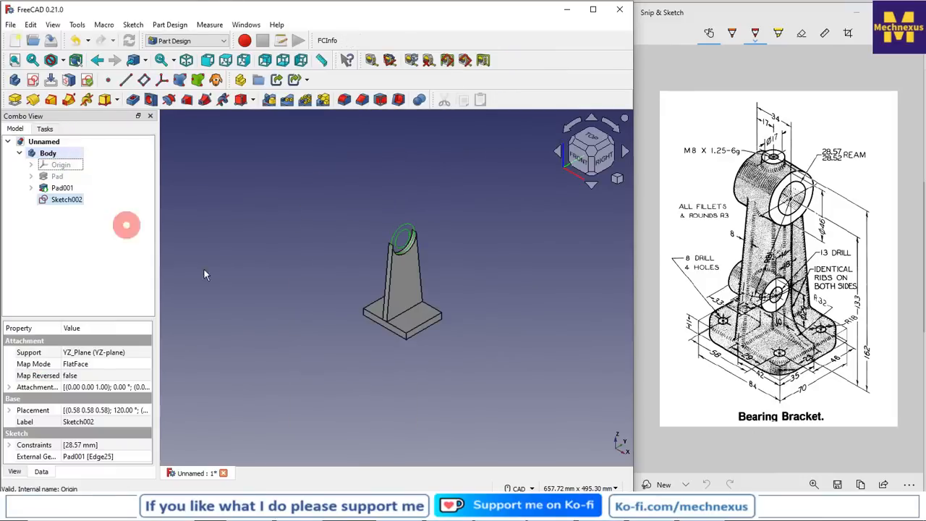
Pad the concentric circle sketch 34 mm, symmetric to its plane, to form the bearing cylinder.
key("0")
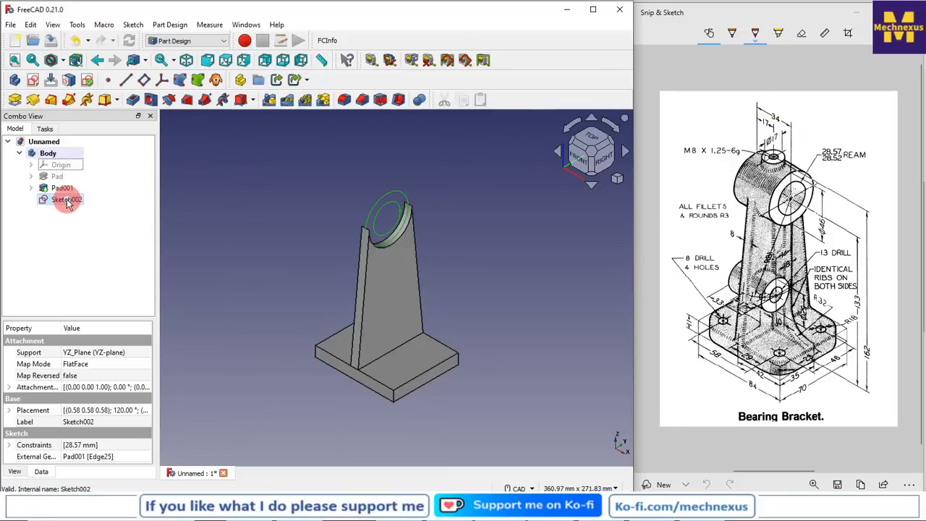
left_click(16, 99)
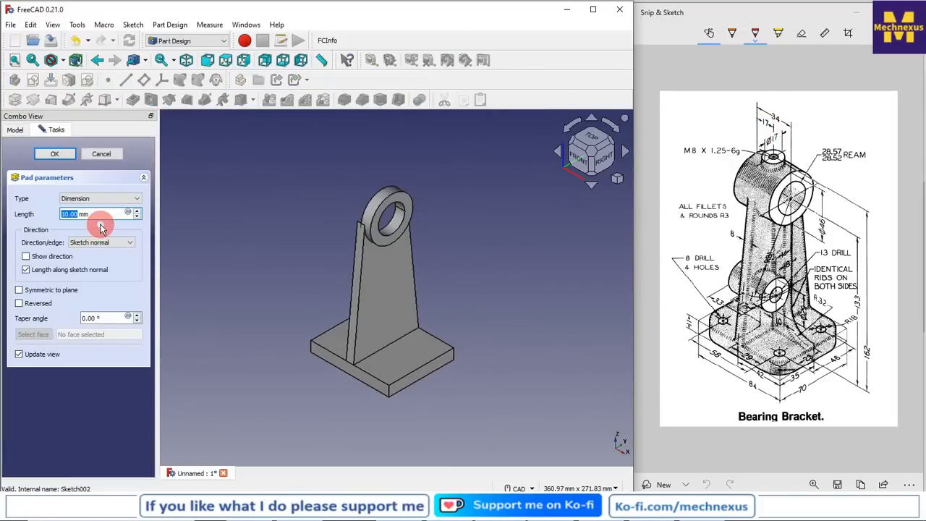
left_click(18, 290)
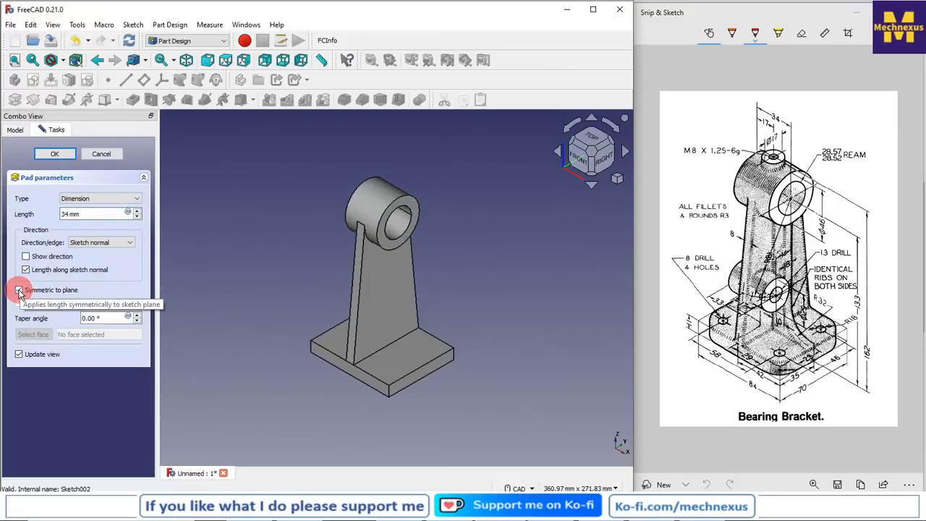
left_click(57, 154)
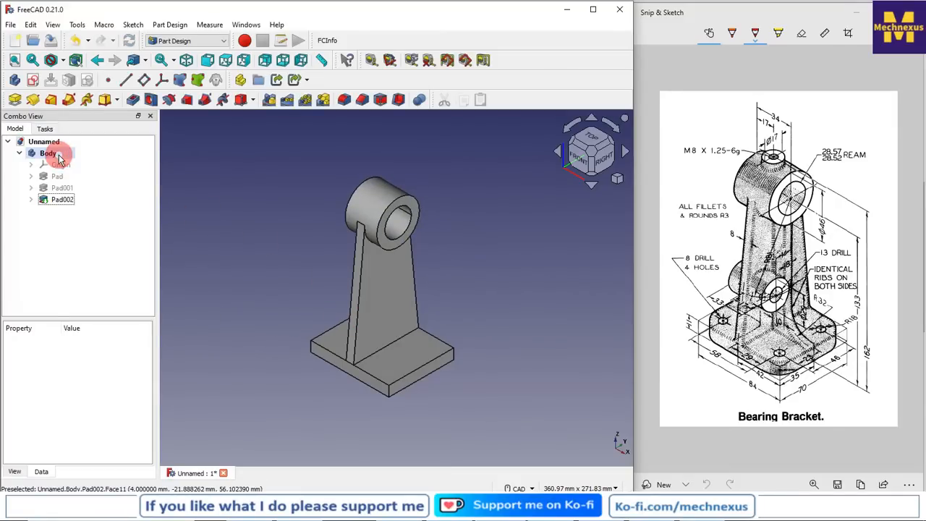
scroll(506, 395, "up", 1)
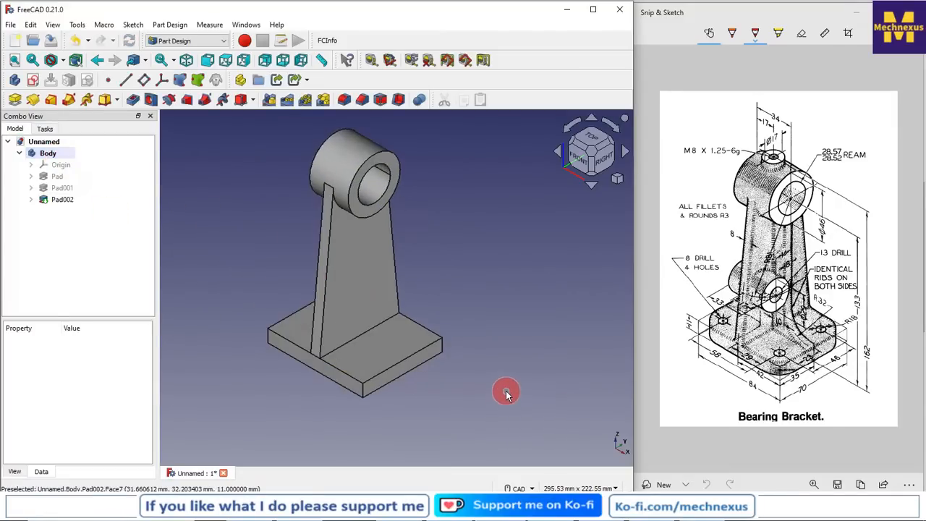
scroll(502, 376, "down", 1)
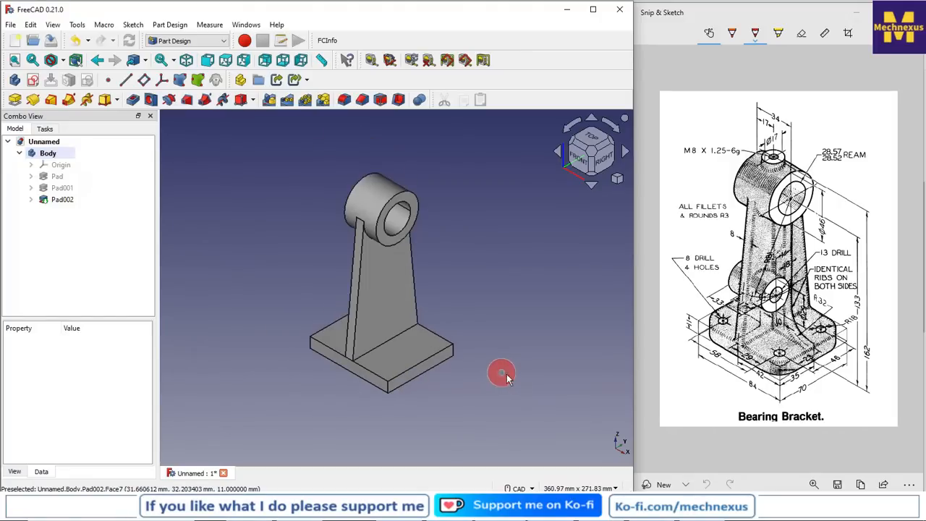
Show the body's origin planes around the bracket and check them from the right before returning to isometric view.
left_click(769, 480)
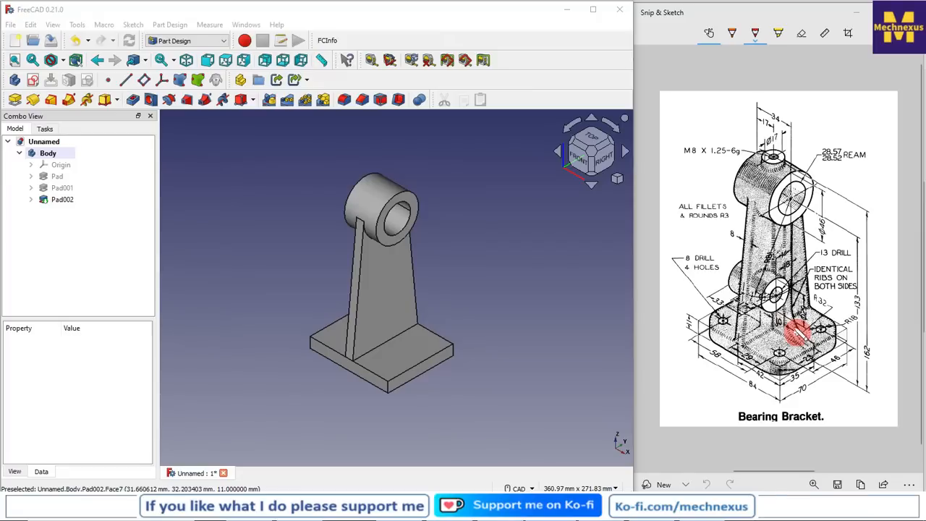
left_click(49, 166)
key("space")
scroll(395, 283, "down", 3)
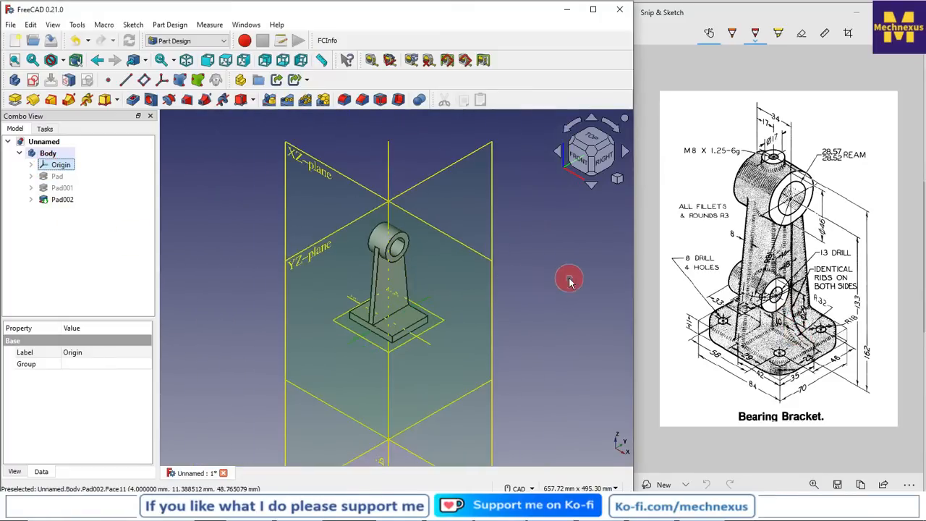
left_click(610, 162)
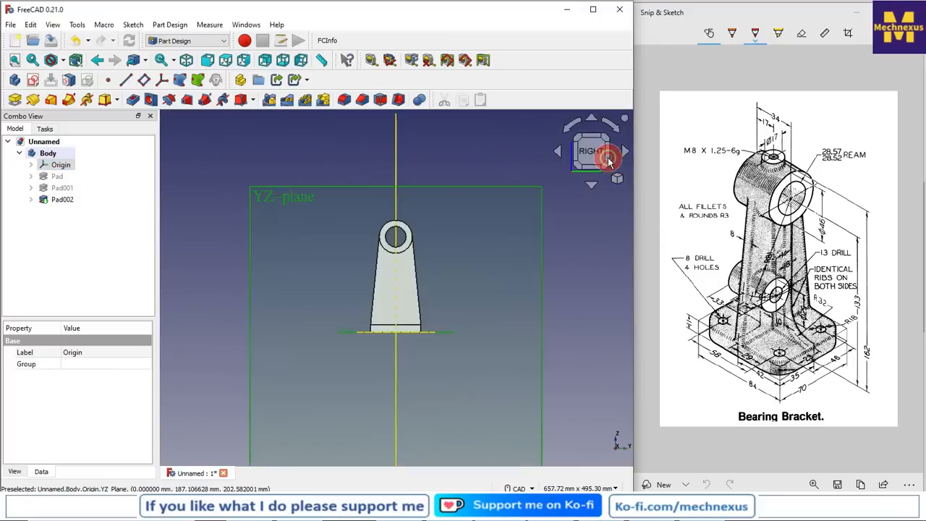
left_click(393, 205)
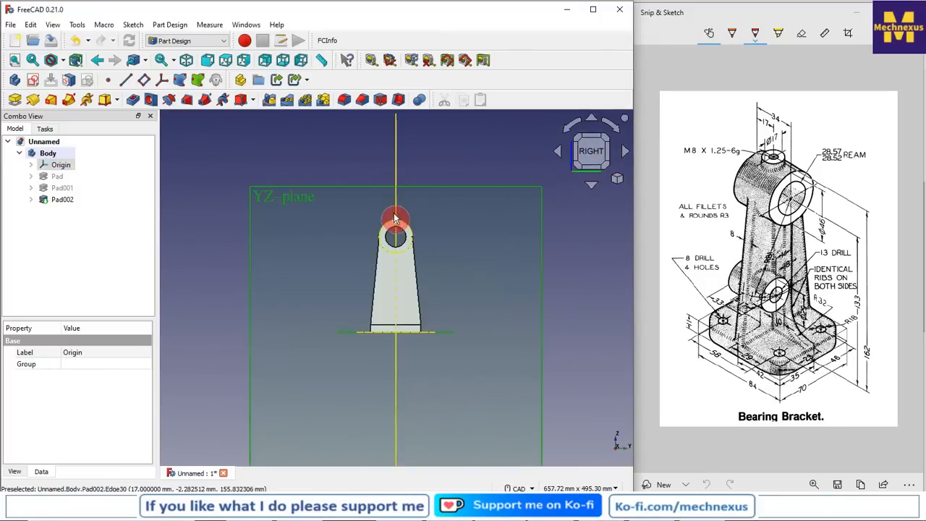
left_click(619, 180)
left_click(616, 215)
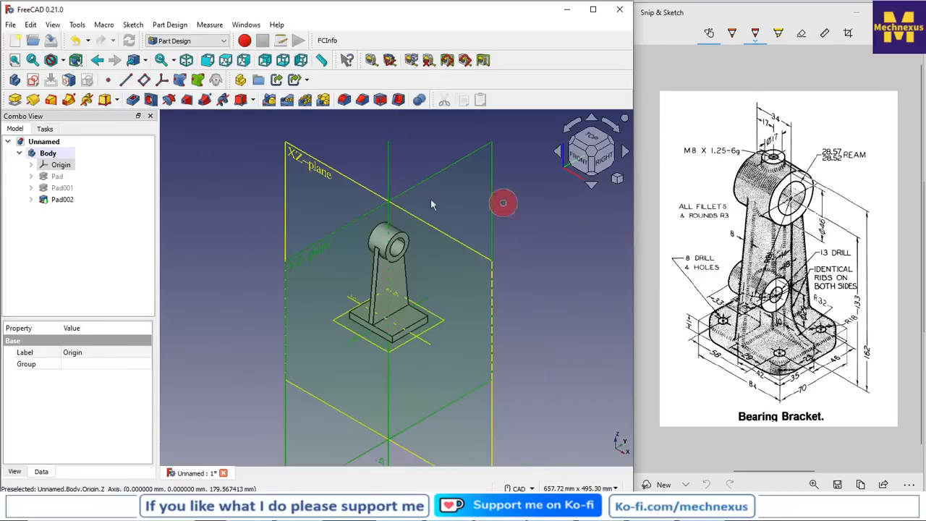
Create a new sketch on the XZ plane and hide the origin planes.
left_click(549, 229)
left_click(328, 168)
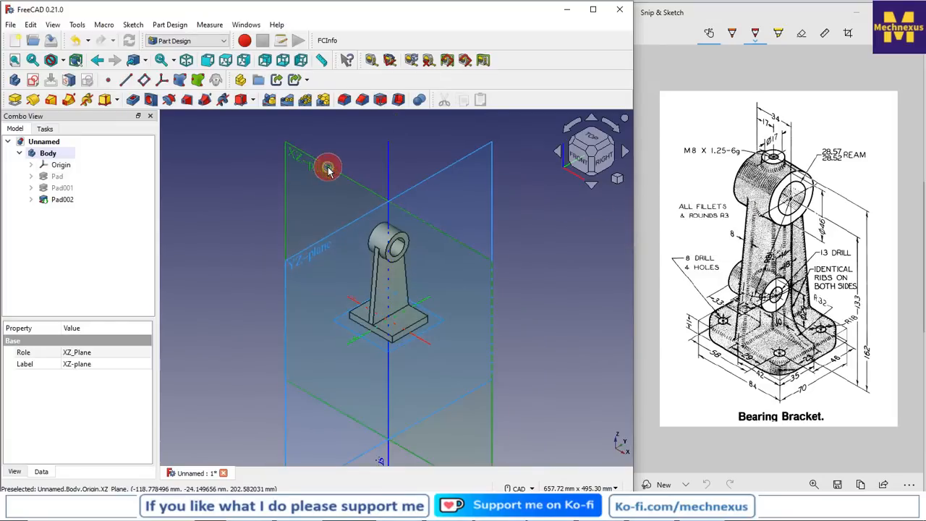
left_click(33, 80)
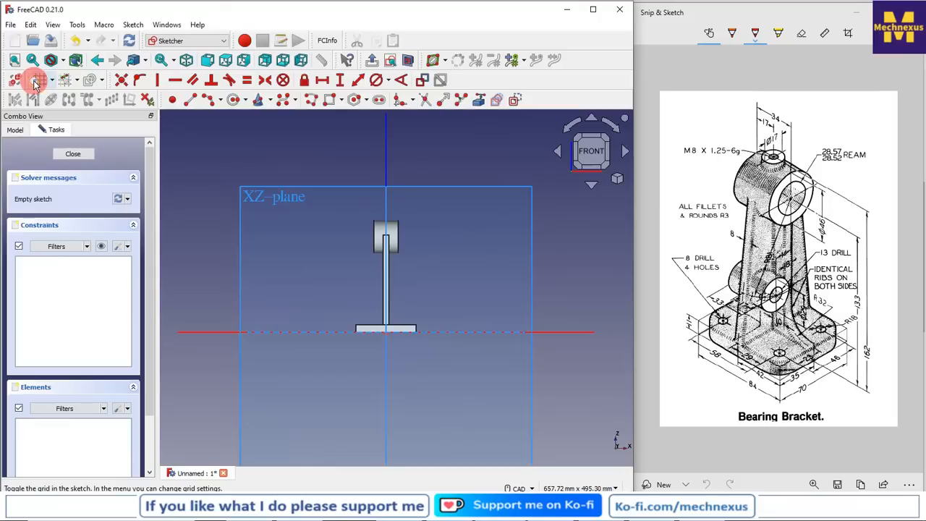
left_click(17, 133)
left_click(58, 166)
key("space")
Link the base plate's upper right edge and the bearing cylinder's right end edge as external geometry, and display the model as wireframe.
left_click(386, 275)
scroll(406, 284, "up", 3)
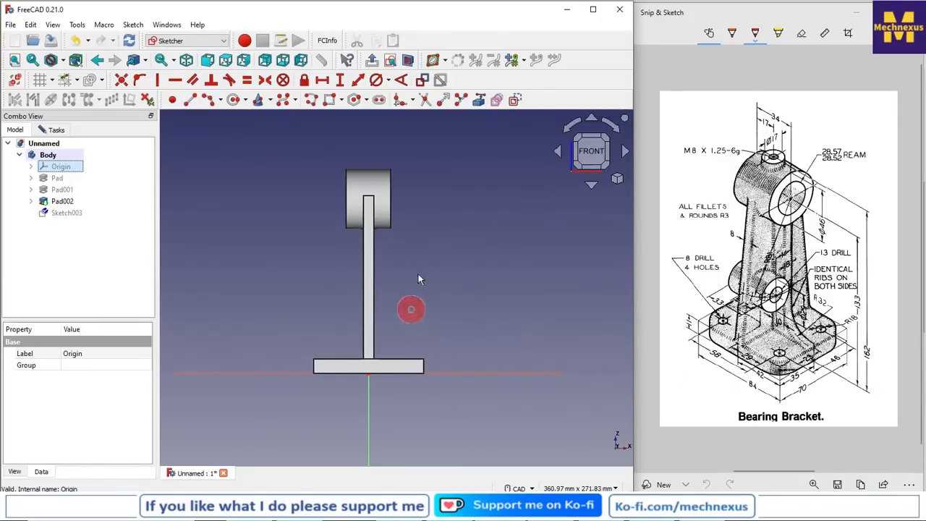
left_click(478, 100)
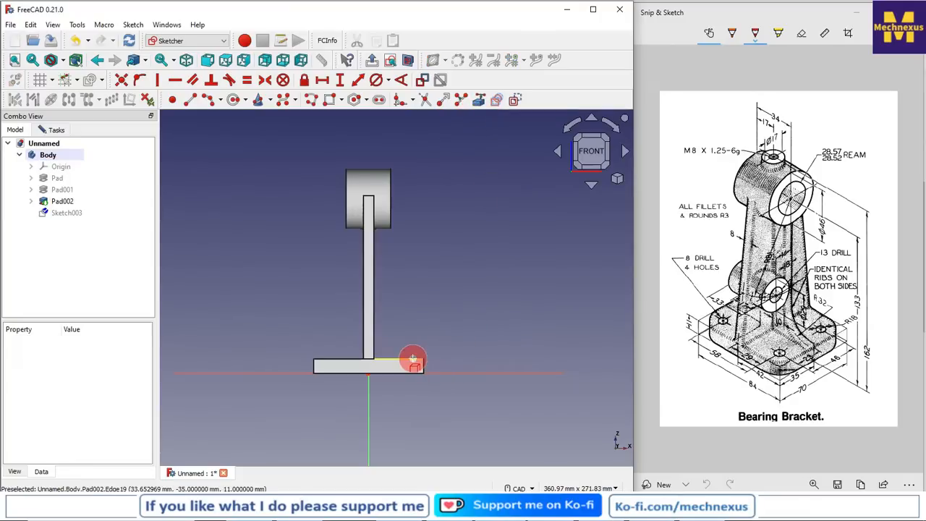
left_click(422, 350)
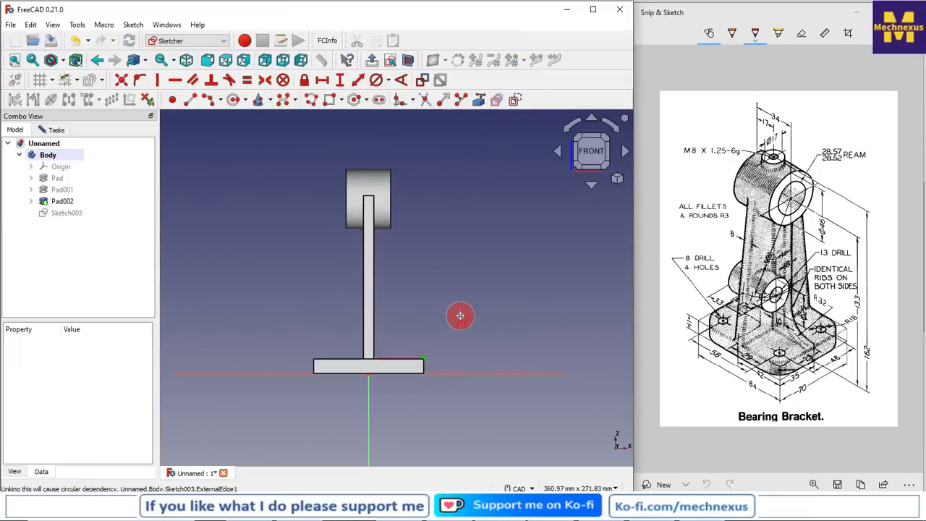
left_click(389, 227)
scroll(372, 226, "up", 2)
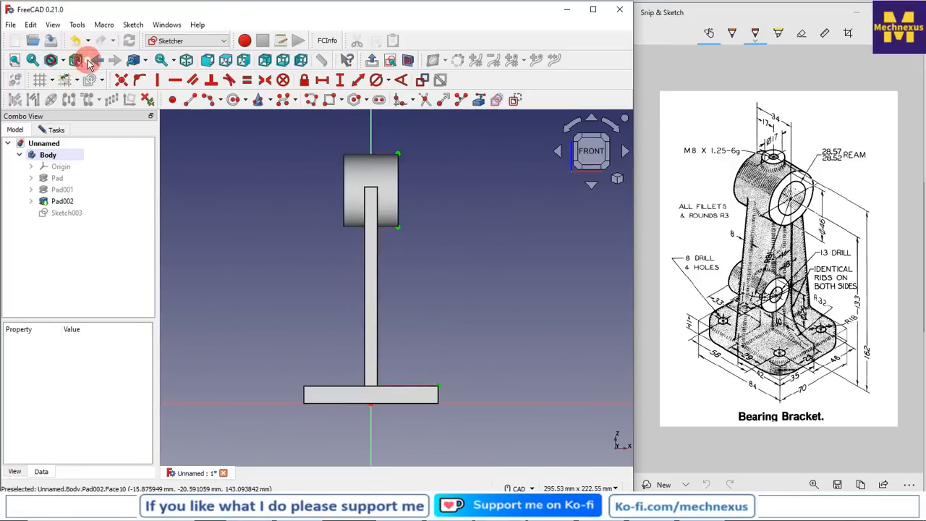
left_click(64, 61)
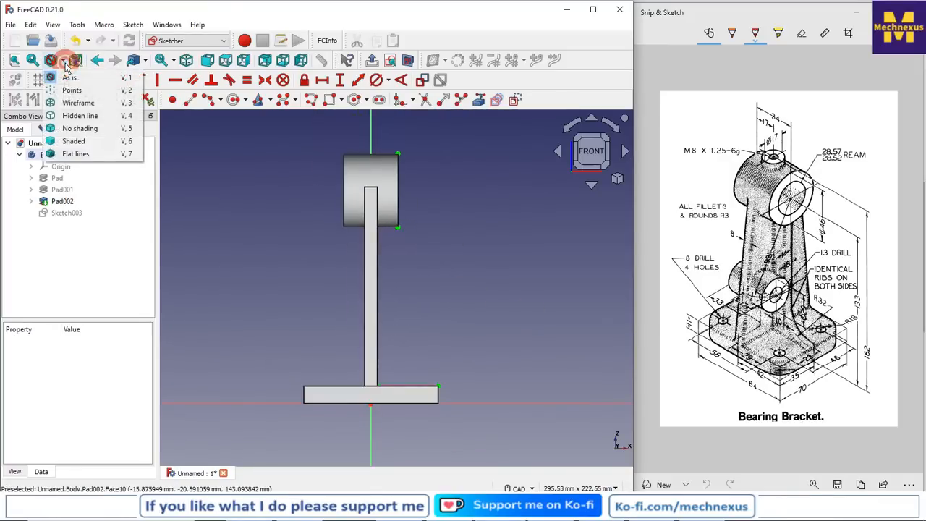
left_click(77, 103)
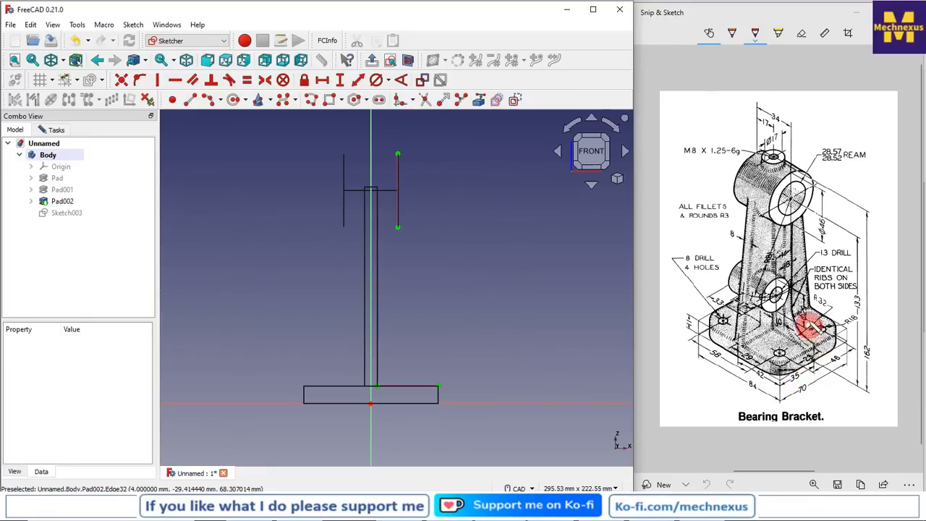
Switch to Snip & Sketch and examine the rib and lower boss dimensions in the reference drawing.
left_click(822, 301)
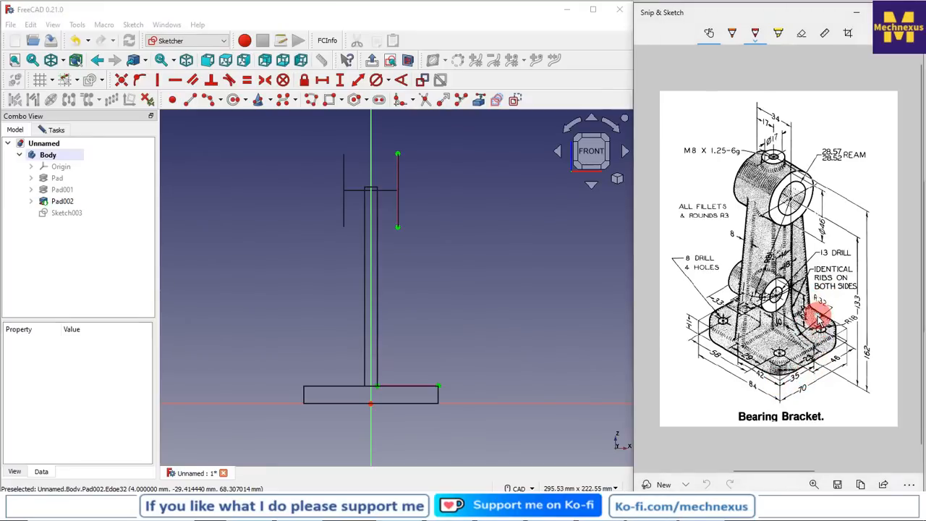
scroll(820, 319, "up", 2, "ctrl")
scroll(820, 319, "up", 1, "ctrl")
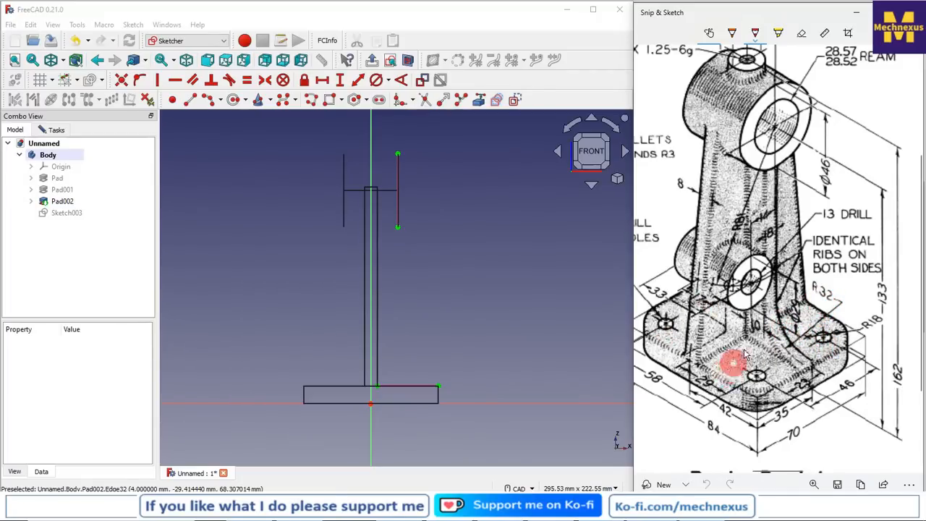
left_click(780, 346)
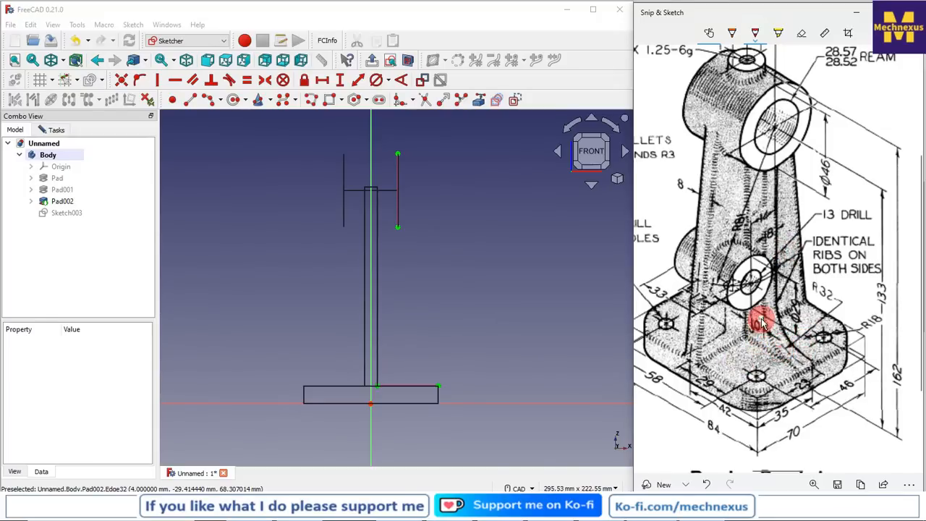
scroll(759, 322, "up", 3, "ctrl")
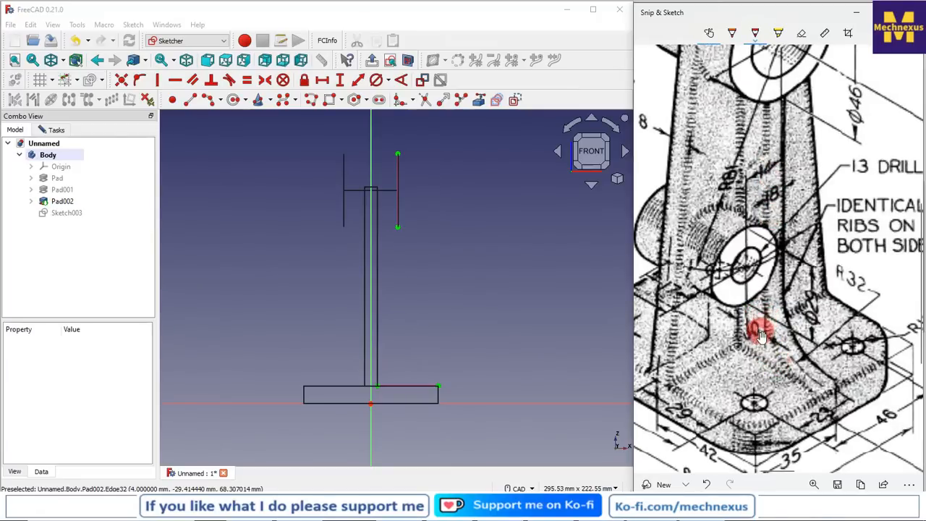
scroll(756, 333, "down", 3, "ctrl")
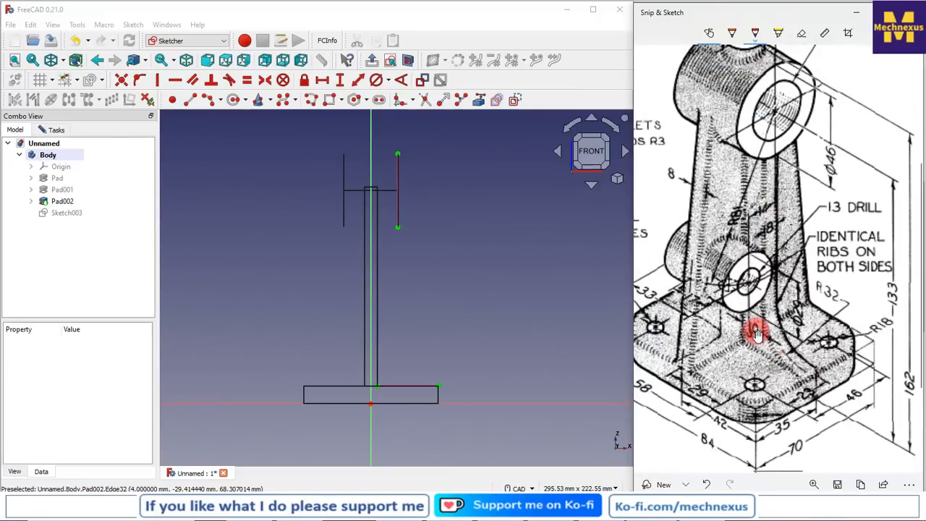
scroll(757, 333, "down", 2, "ctrl")
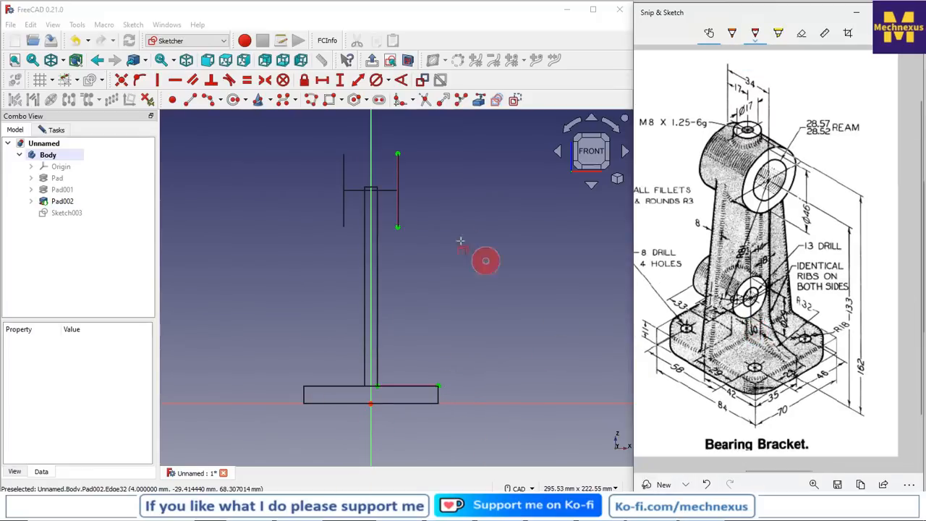
Draw a vertical line about 40 mm long to the right of the upright, below the bearing cylinder.
left_click(189, 99)
left_click(403, 258)
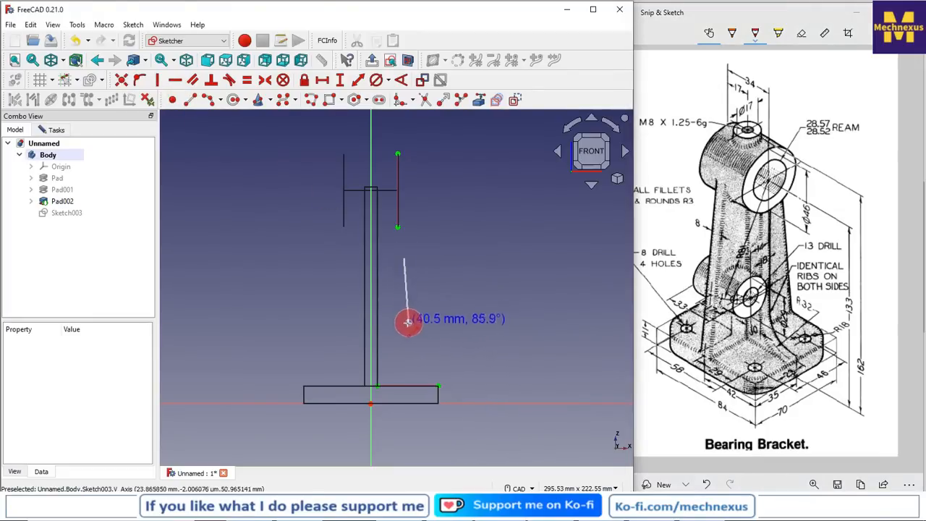
left_click(403, 326)
right_click(423, 315)
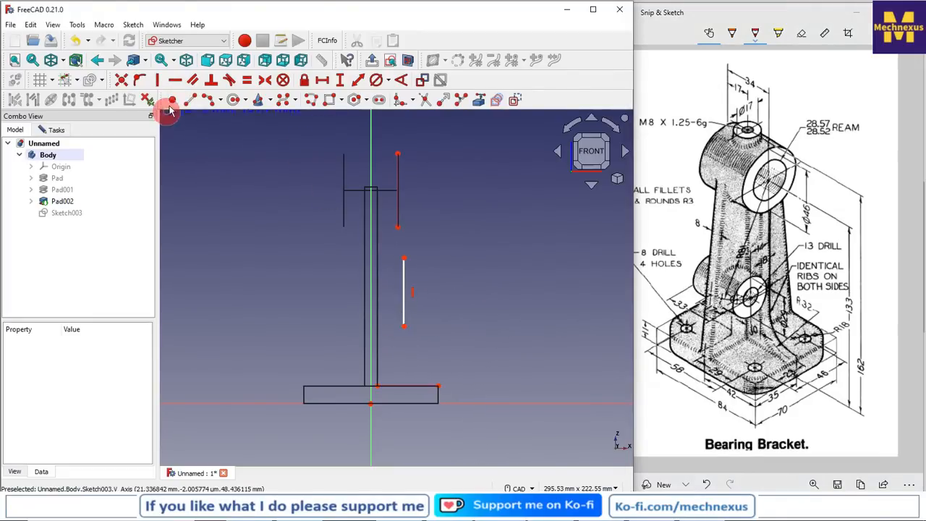
Draw a concave arc from the vertical line's lower end outwards past the base plate's right edge.
left_click(232, 99)
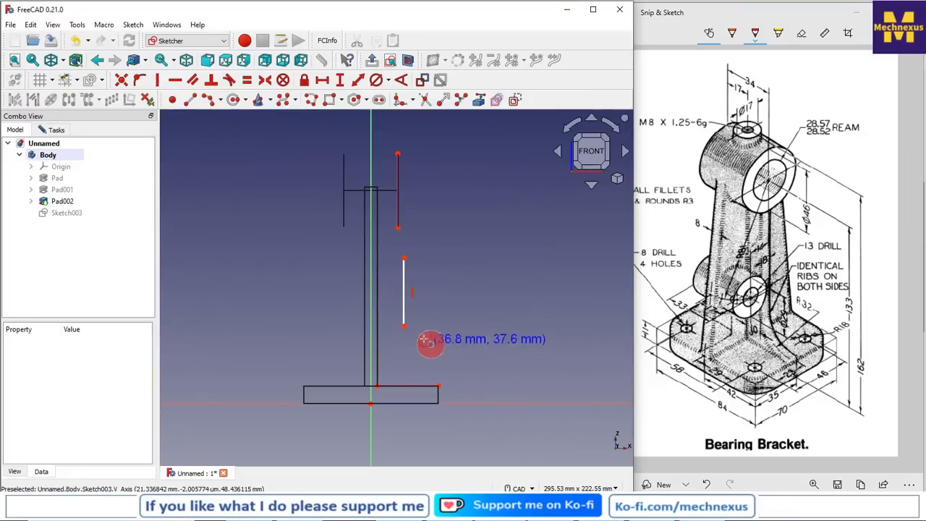
left_click(404, 326)
left_click(461, 363)
left_click(430, 356)
Make the arc's free end coincident with the base plate's upper right corner.
scroll(451, 388, "up", 2)
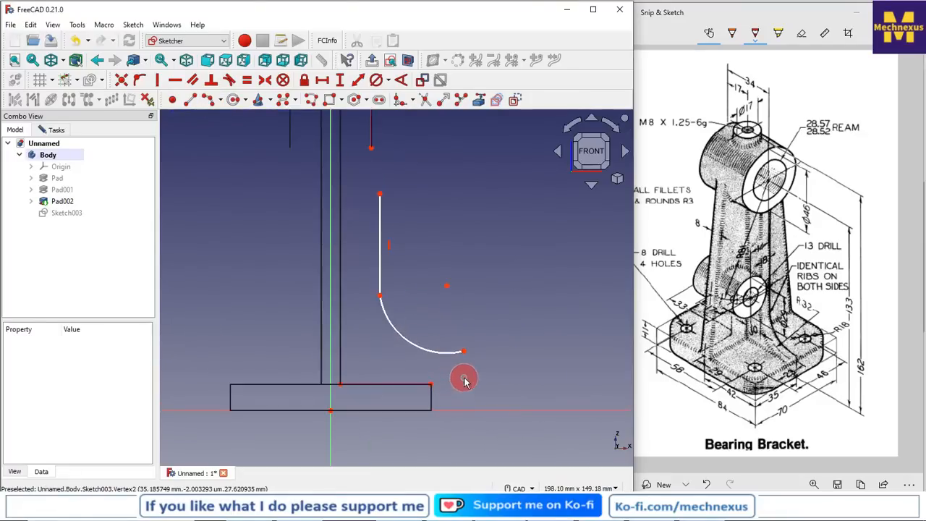
left_click(431, 385)
left_click(464, 352)
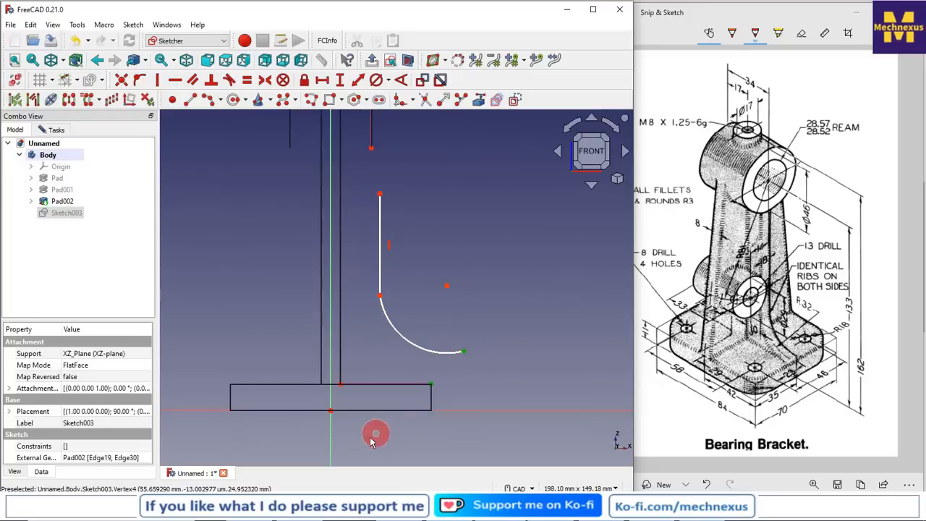
left_click(122, 81)
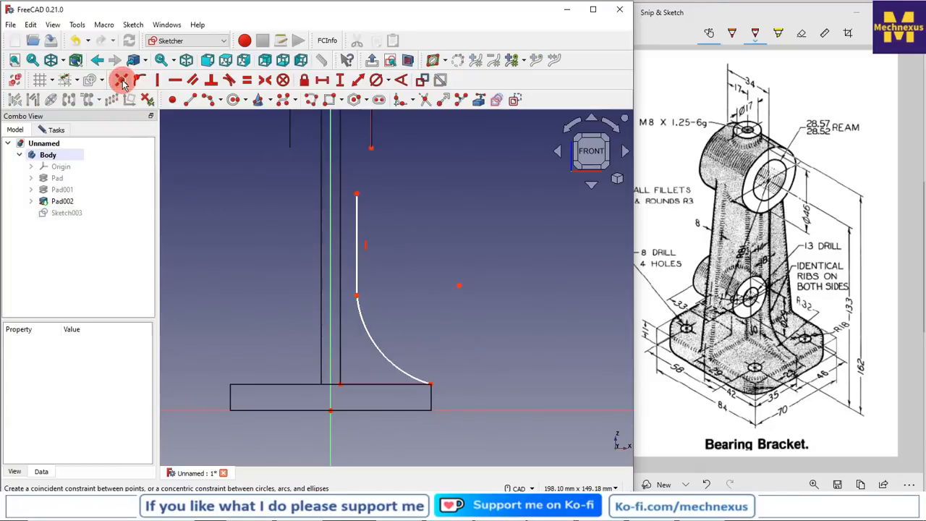
Constrain the arc tangent to the vertical line at their shared point.
left_click(357, 301)
left_click(358, 283)
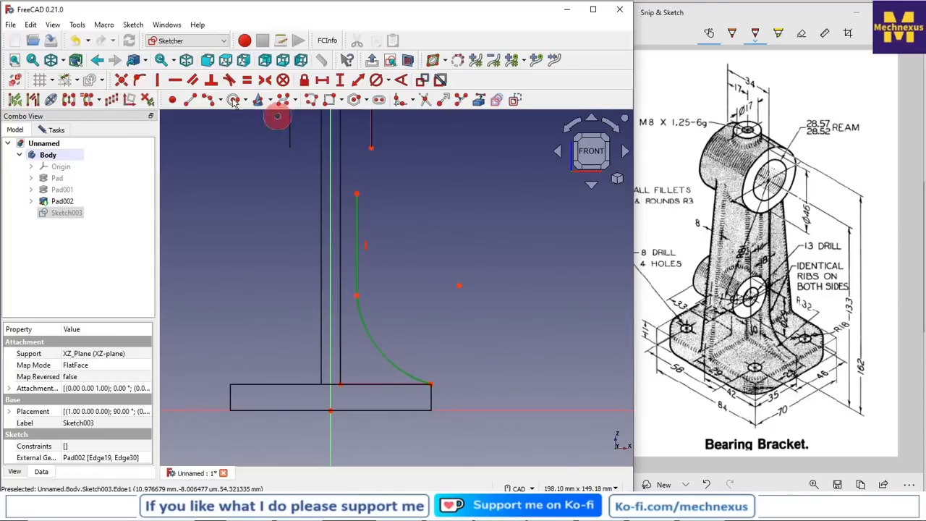
left_click(229, 81)
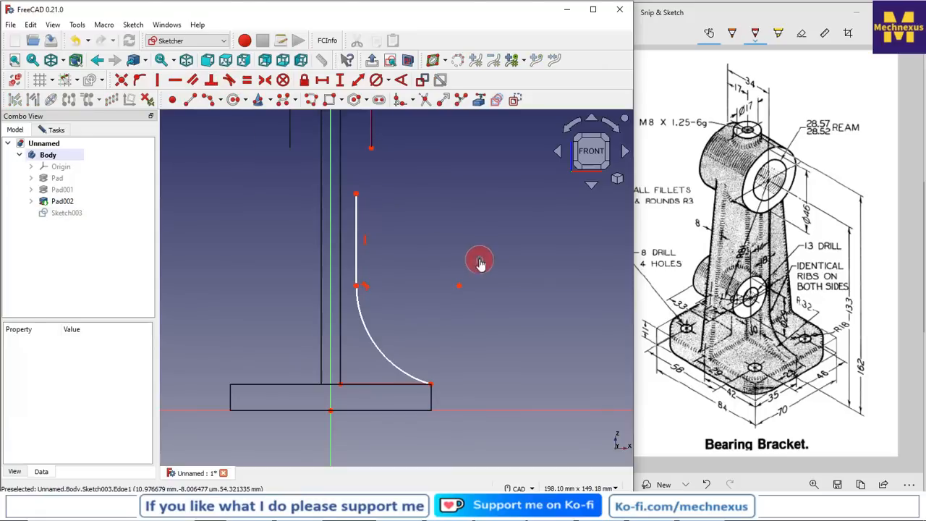
Constrain the arc tangent to the base plate's upper edge.
scroll(385, 378, "up", 2)
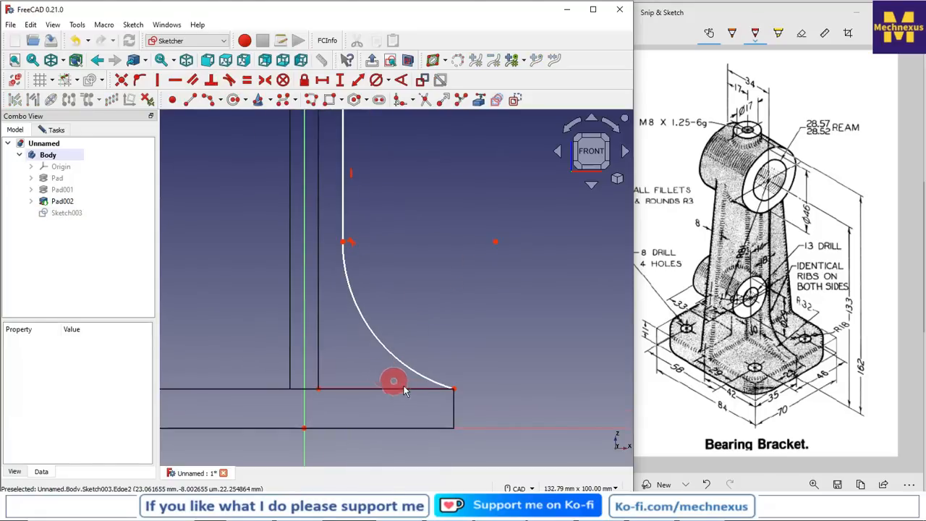
left_click(407, 388)
left_click(413, 378)
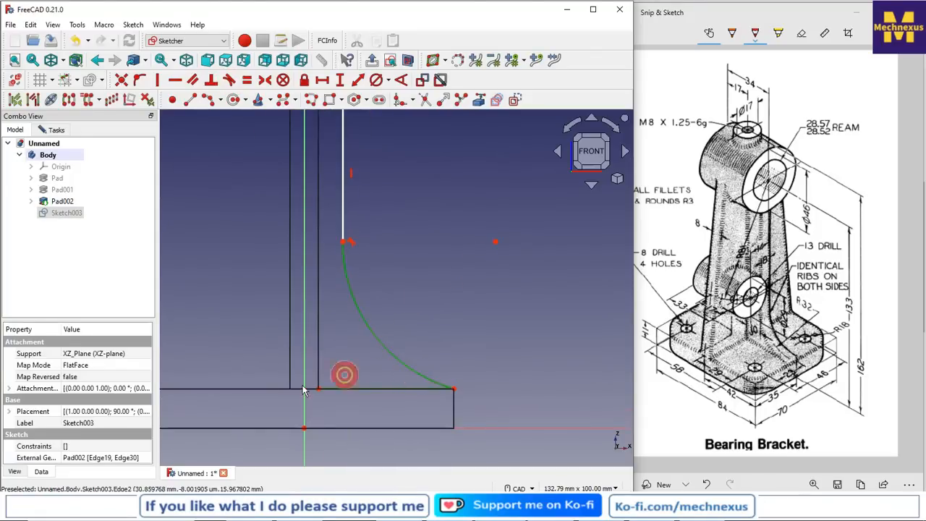
left_click(229, 79)
left_click(455, 292)
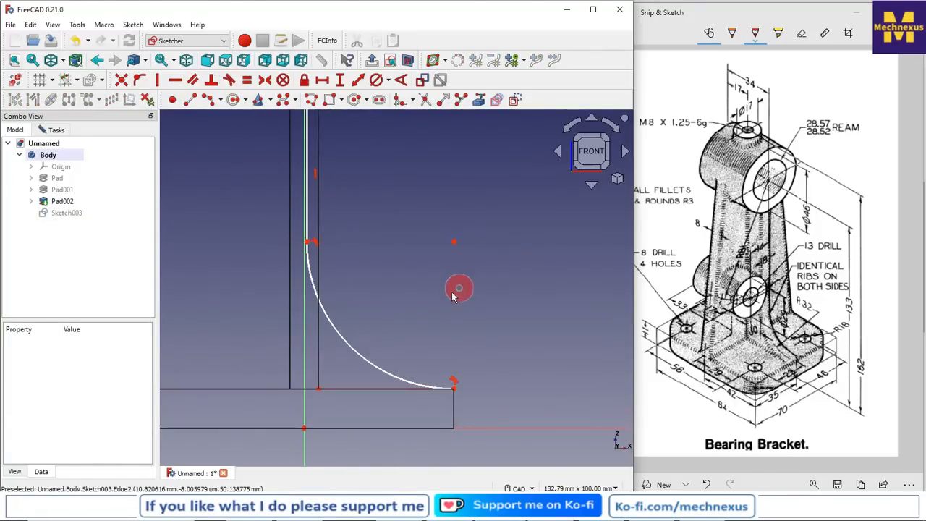
Move the rib's vertical line outwards and set the horizontal distance from the origin to its lower end to 10 mm.
scroll(418, 303, "down", 4)
scroll(401, 227, "up", 3)
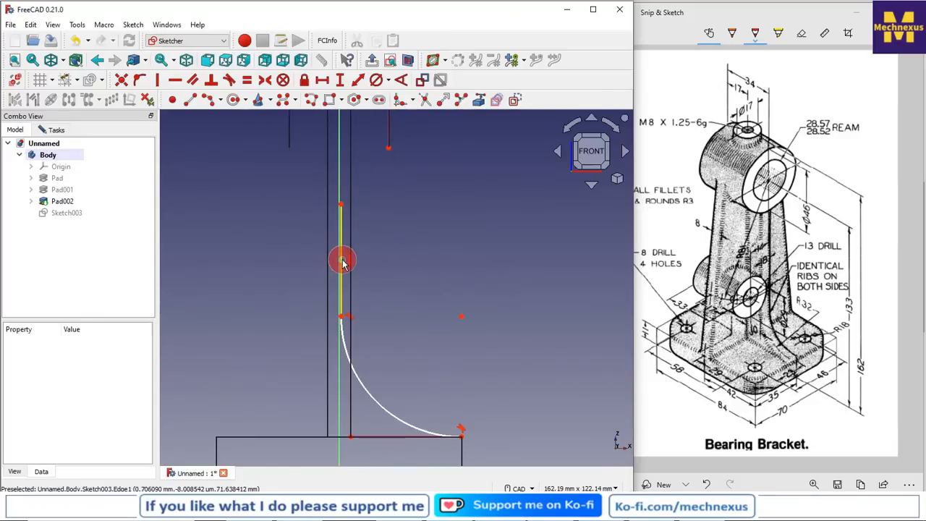
mouse_move(350, 264)
left_mouse_down()
mouse_move(387, 257)
mouse_move(386, 268)
left_mouse_up()
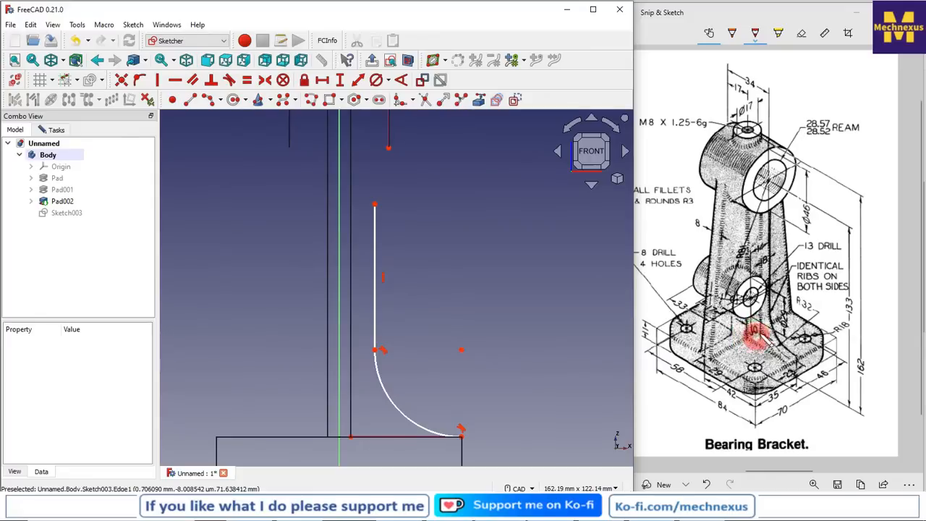
left_click(375, 350)
scroll(444, 317, "down", 3)
scroll(385, 389, "up", 2)
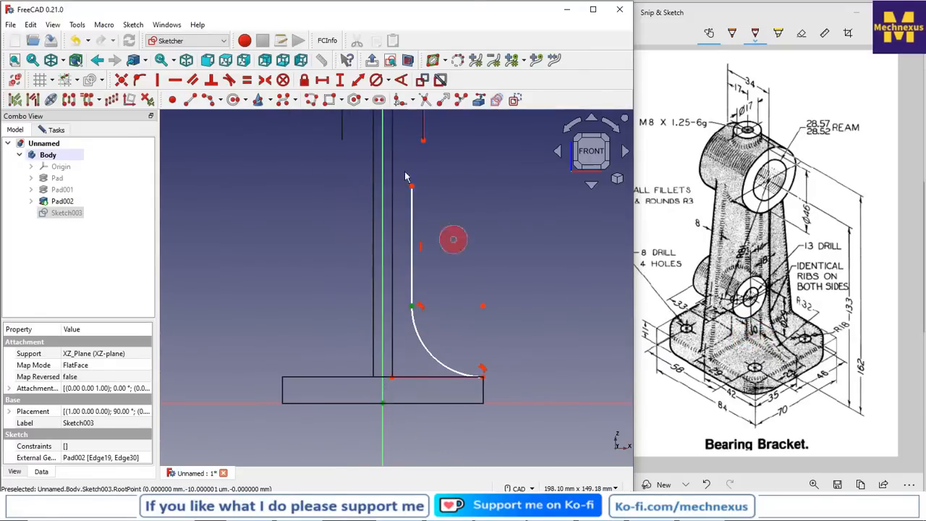
left_click(322, 79)
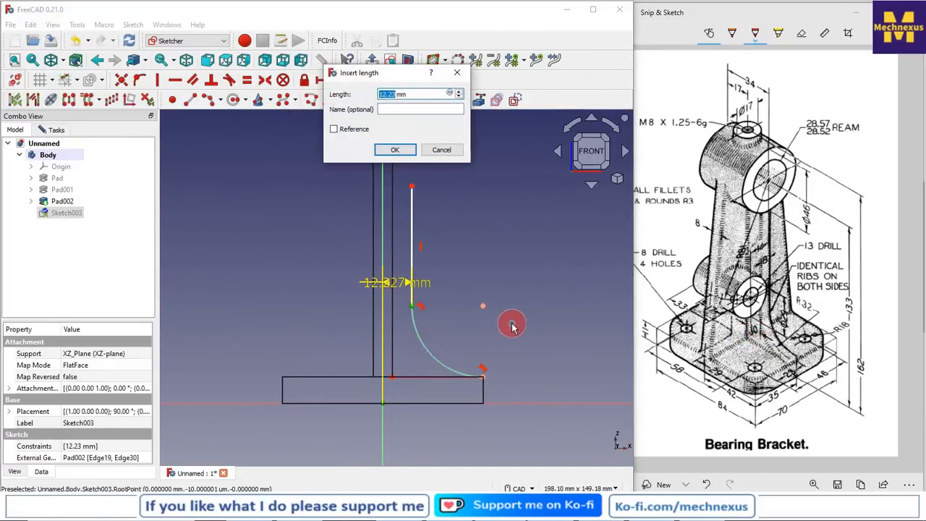
key("Return")
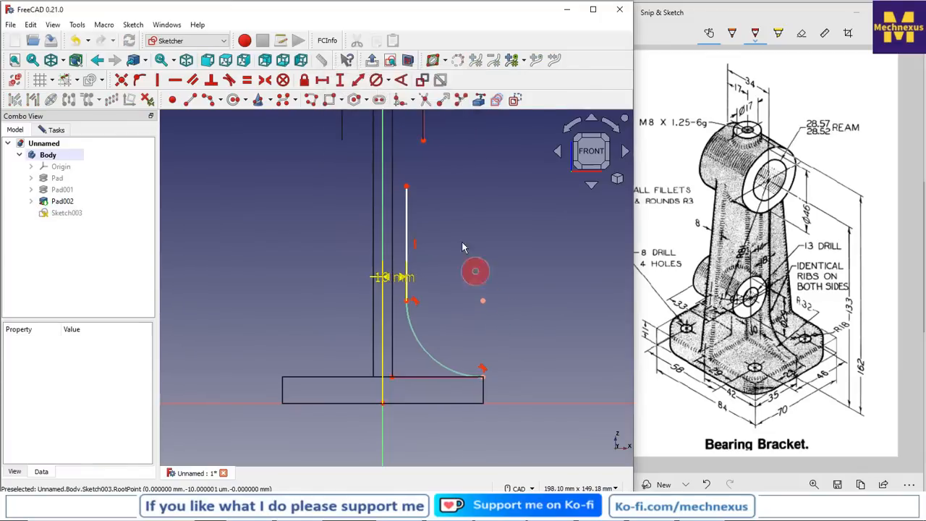
Draw a line along the base plate's upper edge from the arc's end to the upright, plus a vertical line about 104 mm long up the upright.
scroll(450, 269, "down", 2)
scroll(423, 174, "up", 3)
scroll(393, 202, "down", 4)
scroll(407, 321, "up", 3)
scroll(391, 377, "down", 3)
left_click_drag(471, 377, 476, 387)
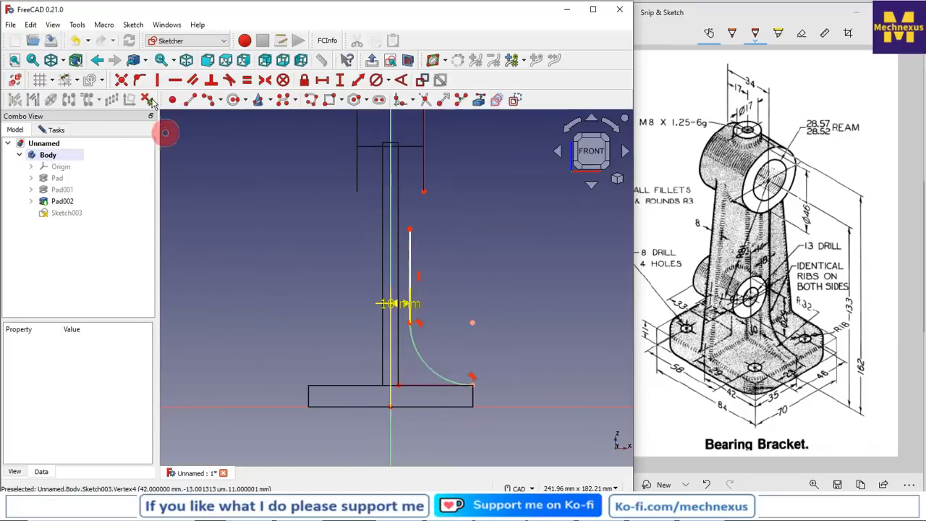
left_click(189, 100)
scroll(403, 383, "up", 2)
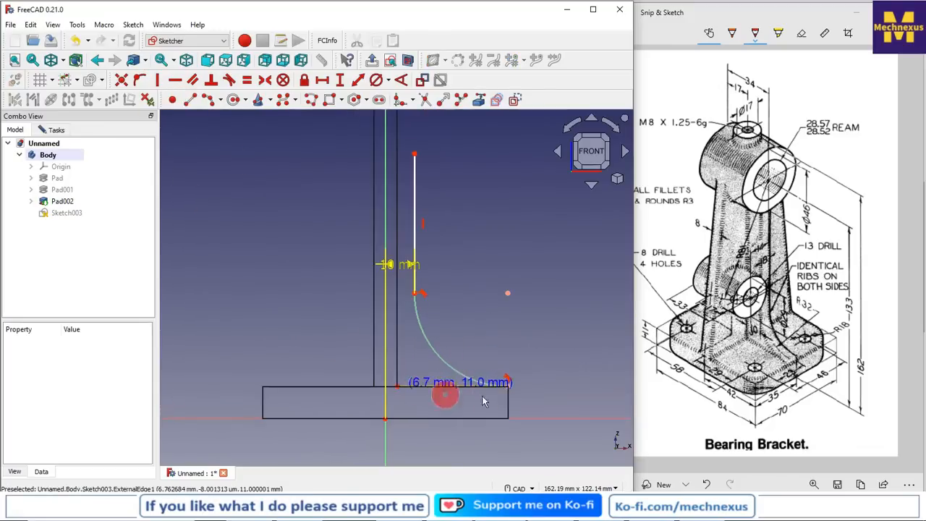
left_click(508, 387)
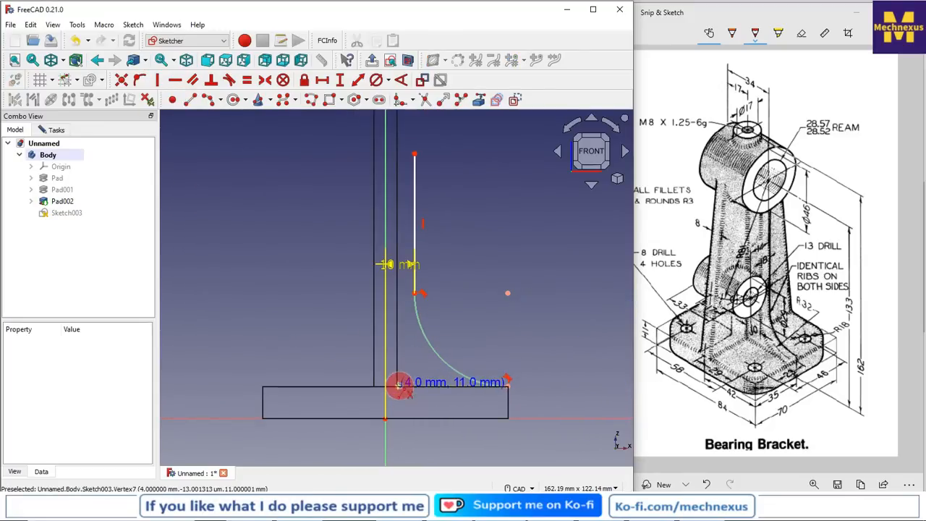
left_click(397, 389)
scroll(395, 260, "up", 3)
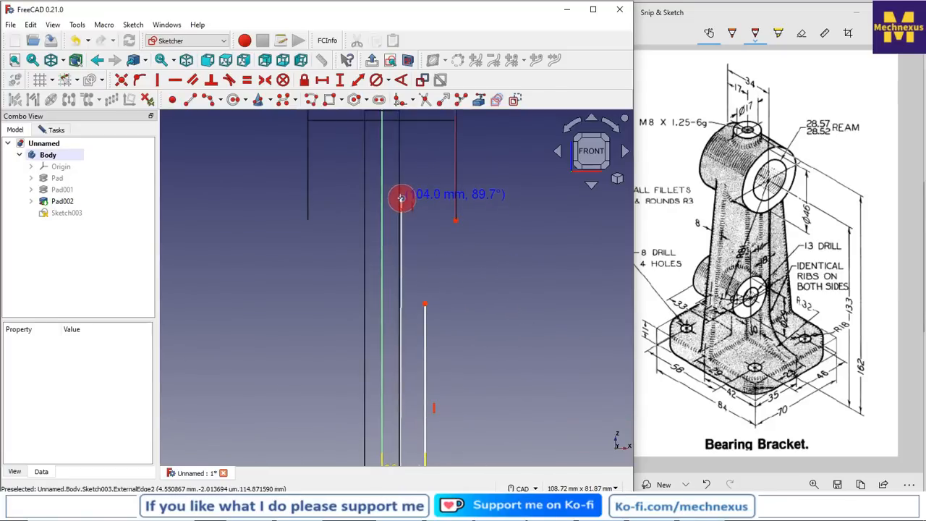
left_click(399, 197)
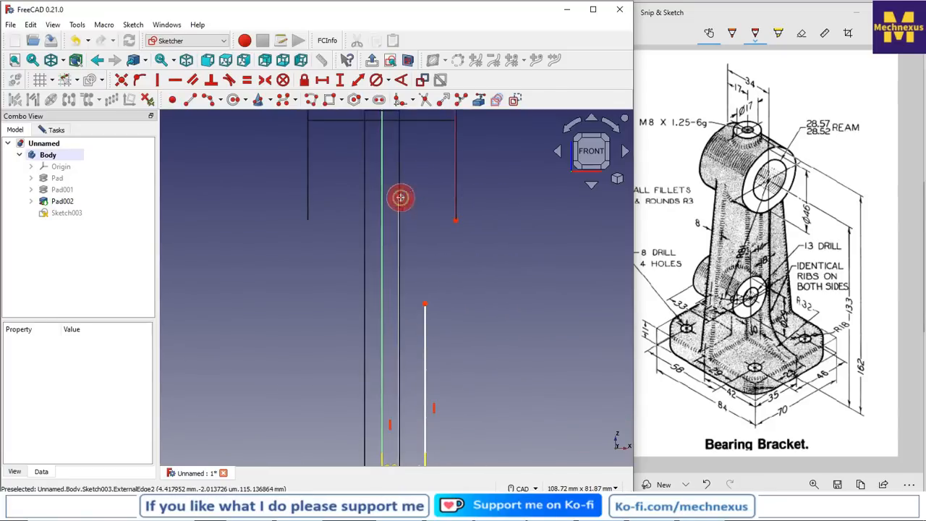
Draw a horizontal line from the bearing cylinder's lower corner to the upright and make its end coincident with the long vertical line's upper end.
left_click(190, 99)
left_click(455, 217)
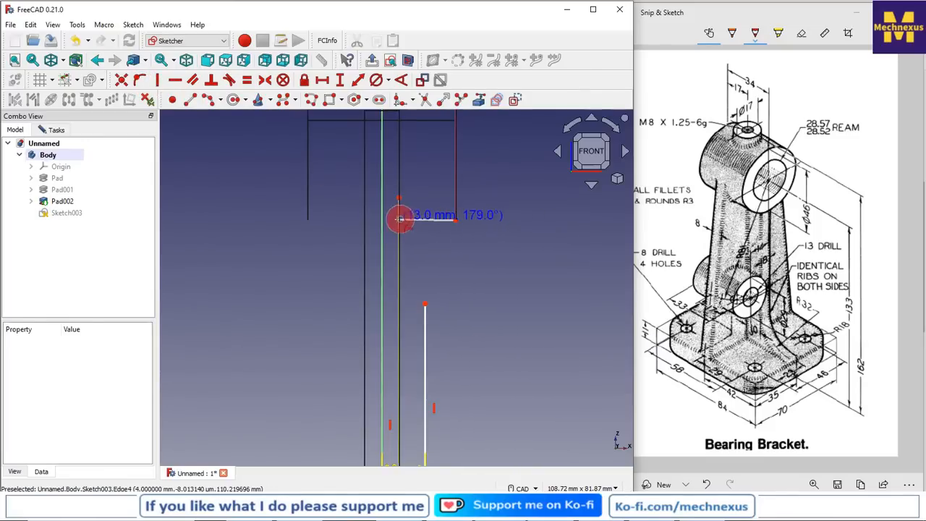
left_click(399, 220)
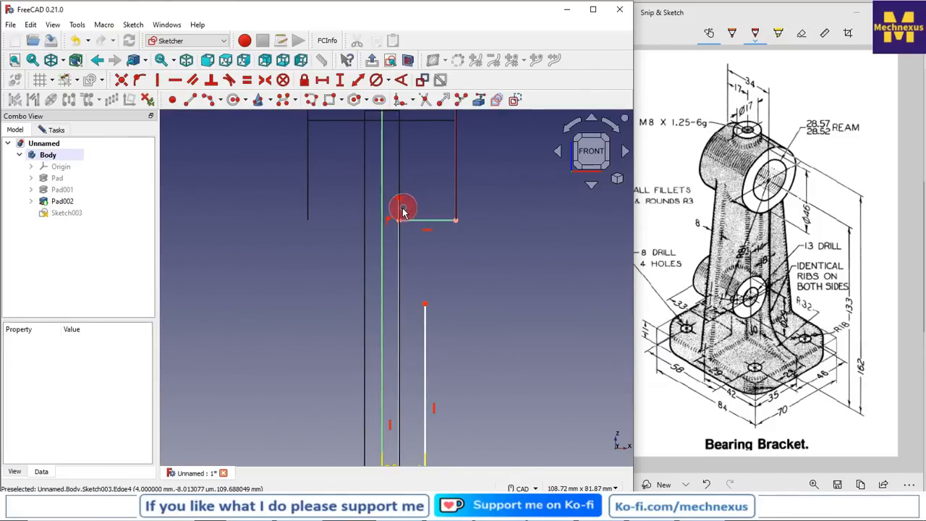
scroll(403, 211, "up", 2)
left_click(401, 229)
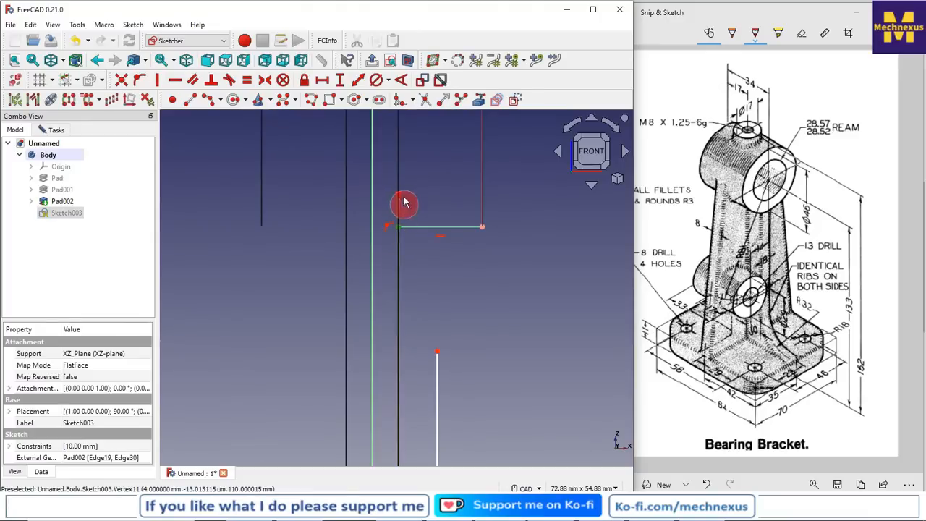
left_click(122, 80)
Constrain the upper end of the rib's outer vertical line to lie on the horizontal line below the cylinder.
scroll(411, 236, "down", 1)
scroll(410, 236, "down", 3)
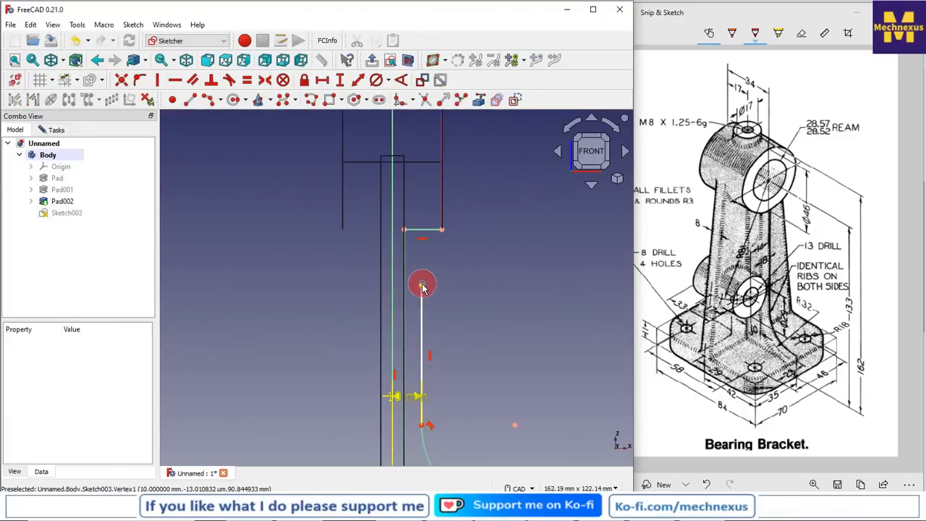
left_click(423, 288)
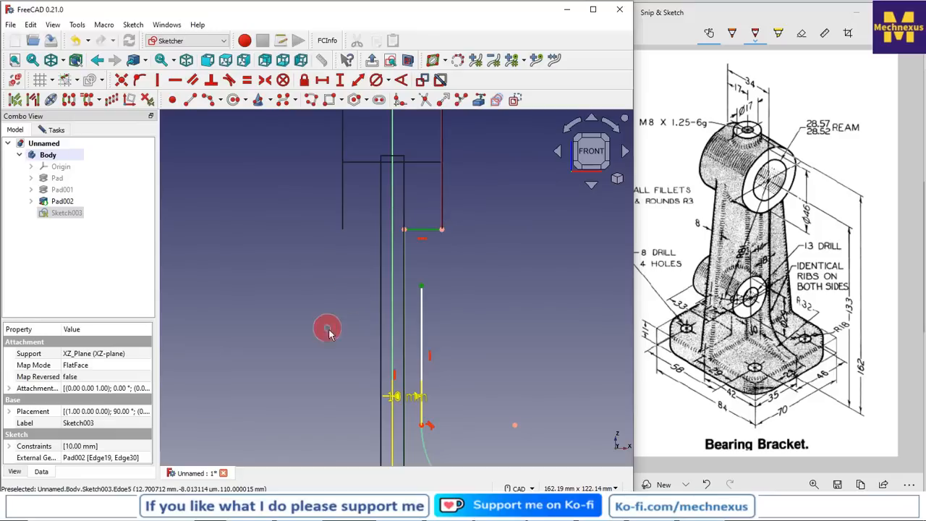
left_click(141, 80)
Turn the horizontal line below the cylinder into construction geometry.
scroll(414, 281, "down", 2)
scroll(422, 235, "up", 4)
scroll(427, 261, "up", 2)
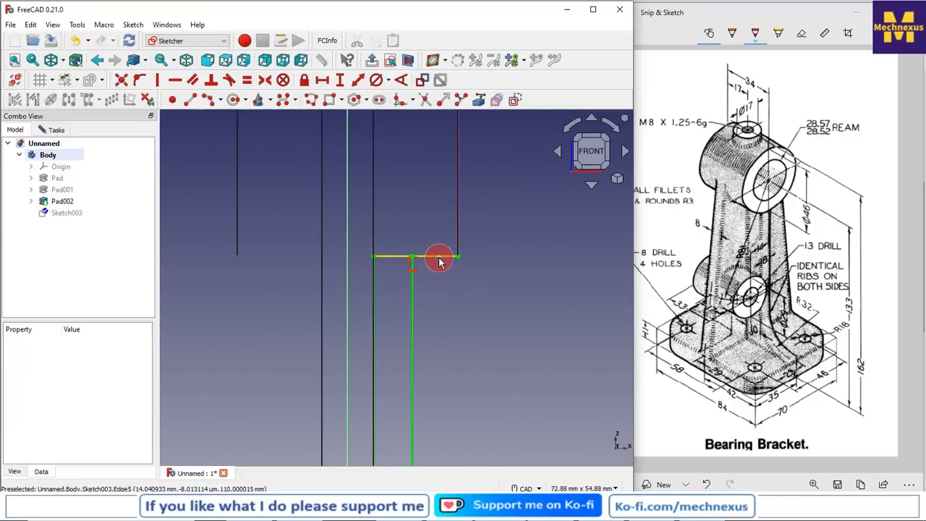
left_click(439, 259)
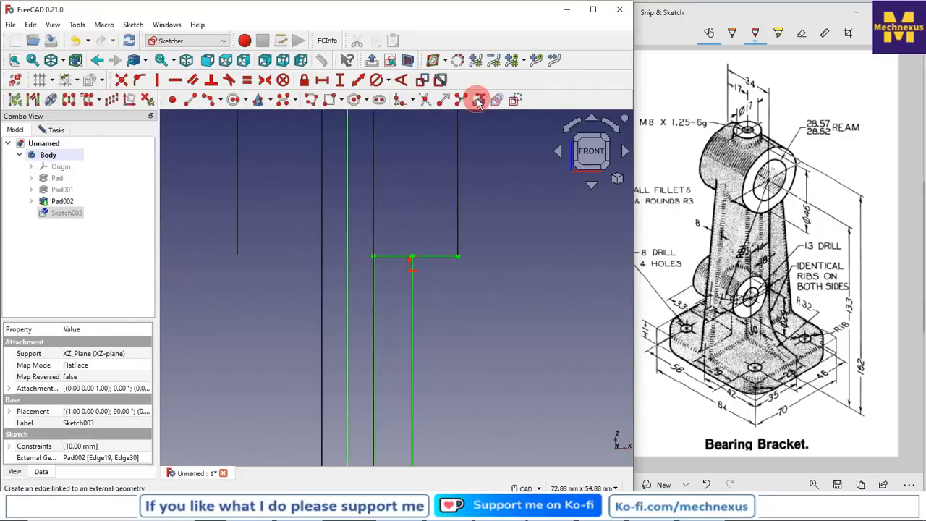
left_click(382, 348)
scroll(372, 310, "up", 2)
Close the rib profile with a line from the upright to the outer vertical line's upper end, over the construction line.
left_click(190, 99)
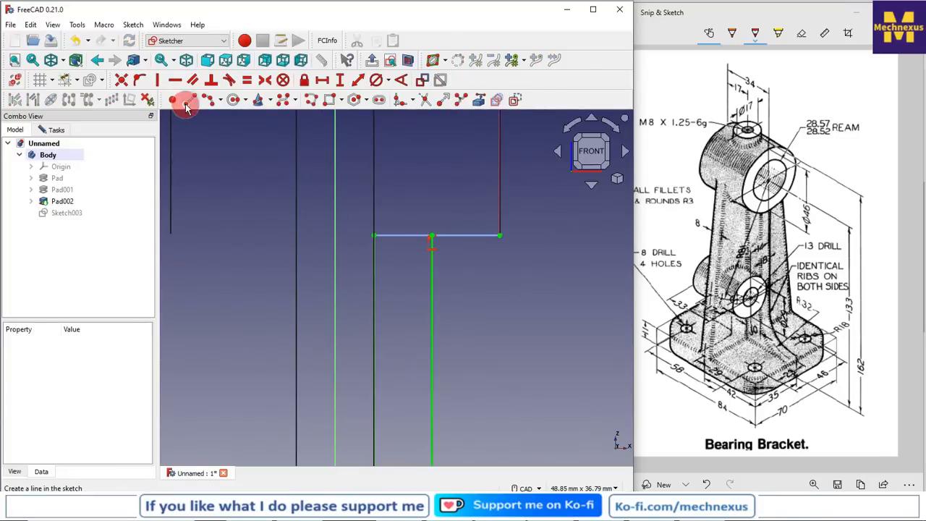
left_click(375, 233)
left_click(432, 235)
scroll(409, 217, "down", 7)
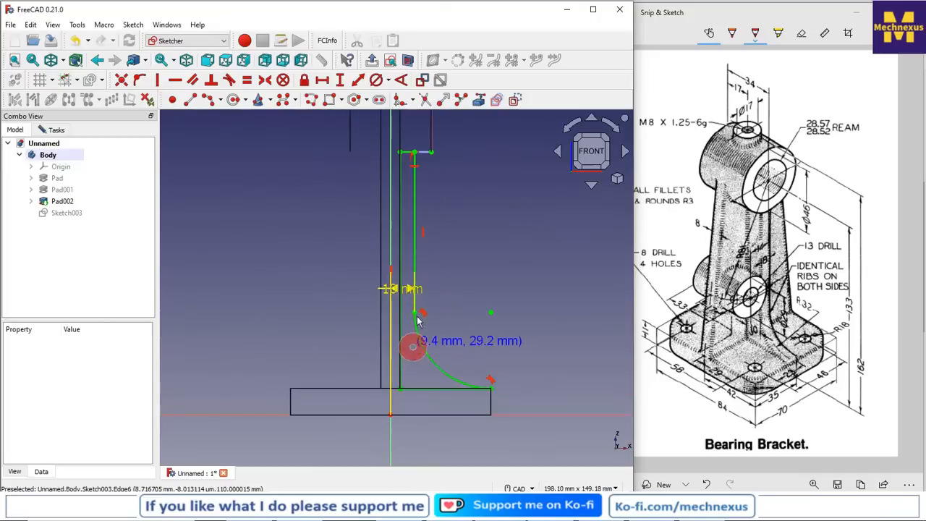
right_click(451, 289)
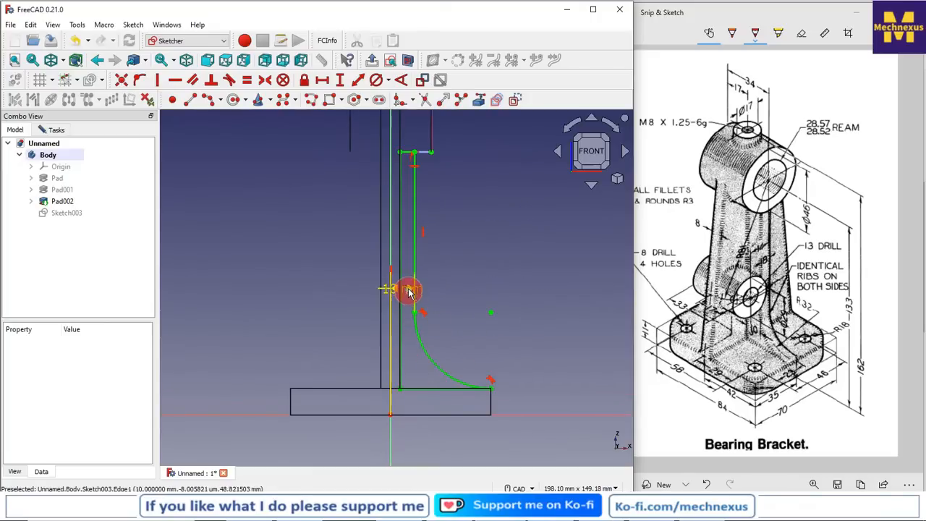
Move the 10 mm dimension label clear of the profile and switch the model's display style to flat lines.
left_click_drag(410, 290, 465, 321)
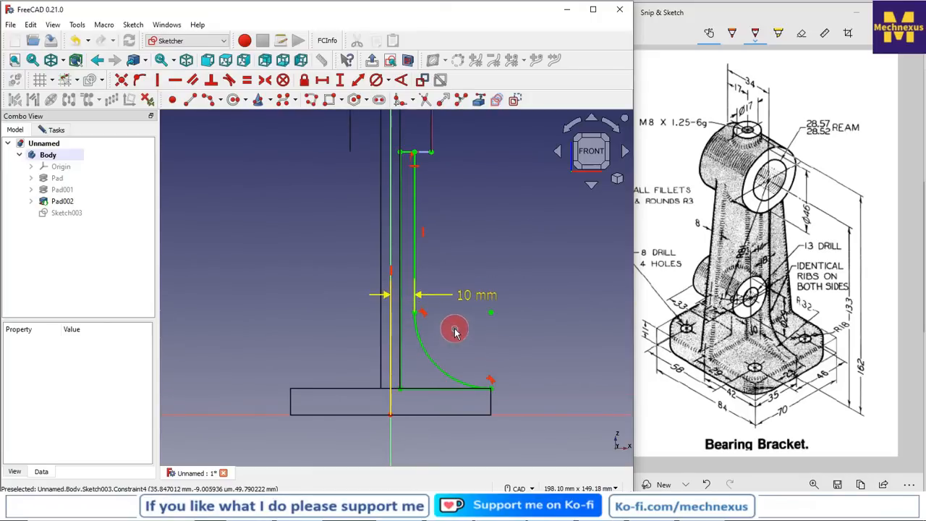
mouse_move(460, 331)
middle_mouse_down()
mouse_move(424, 358)
mouse_move(398, 352)
mouse_move(430, 348)
middle_mouse_up()
scroll(443, 338, "up", 1)
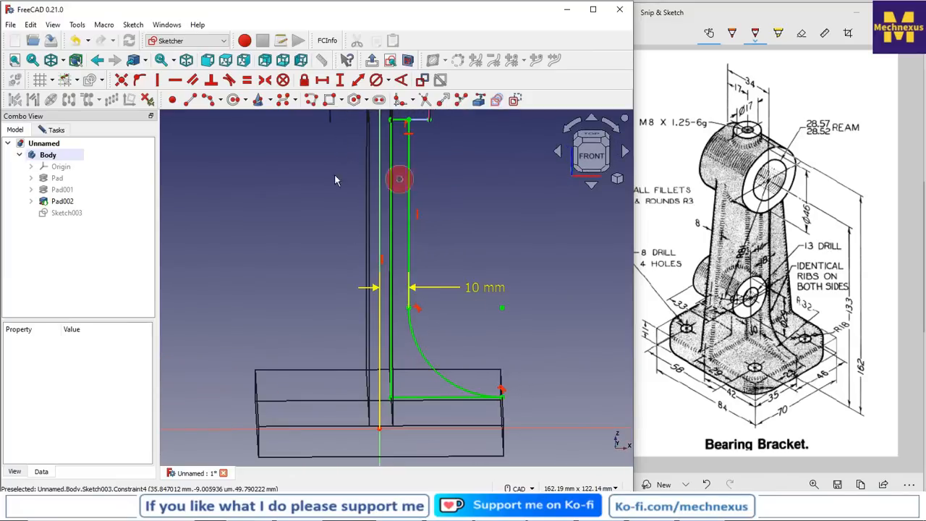
scroll(444, 278, "down", 4)
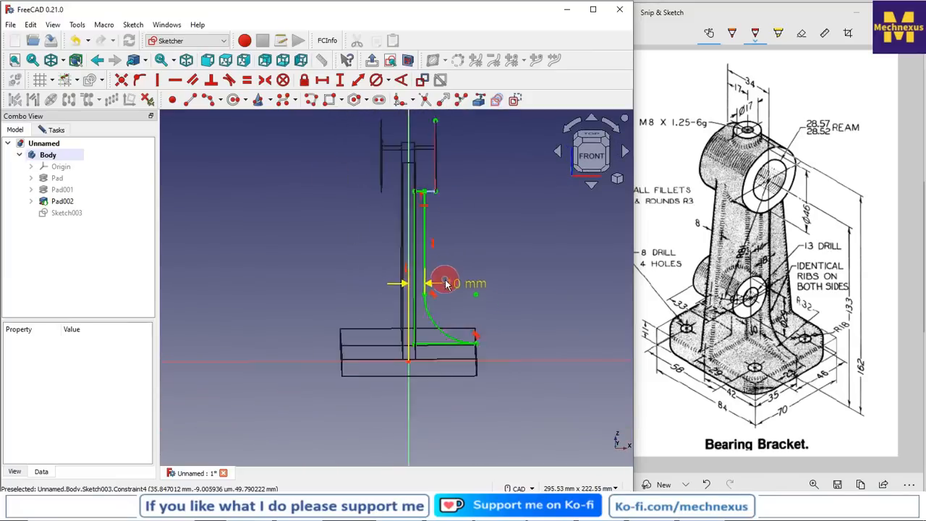
left_click(63, 60)
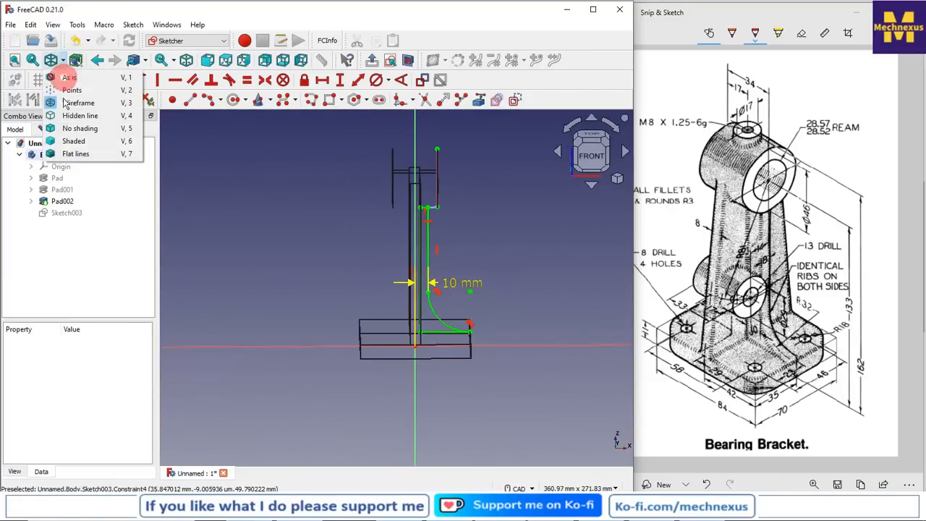
left_click(76, 155)
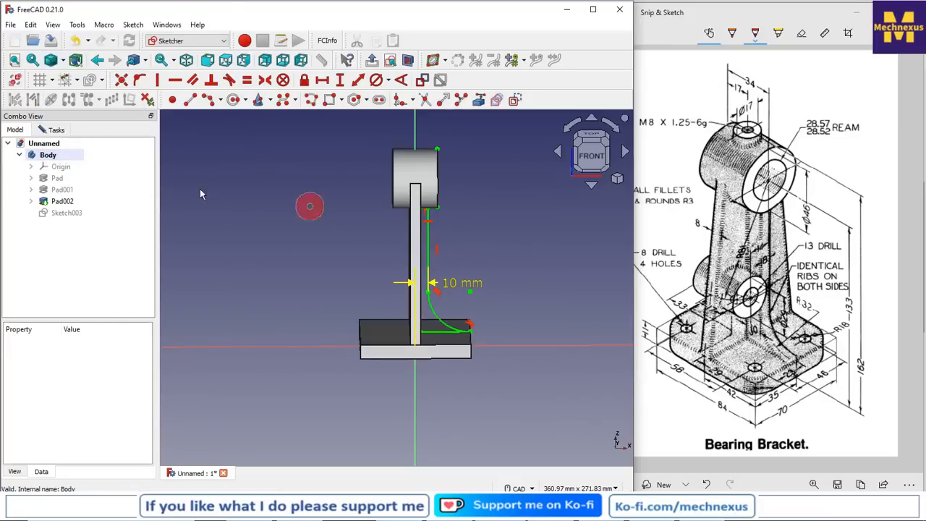
Close the rib profile sketch.
left_click(53, 129)
left_click(72, 155)
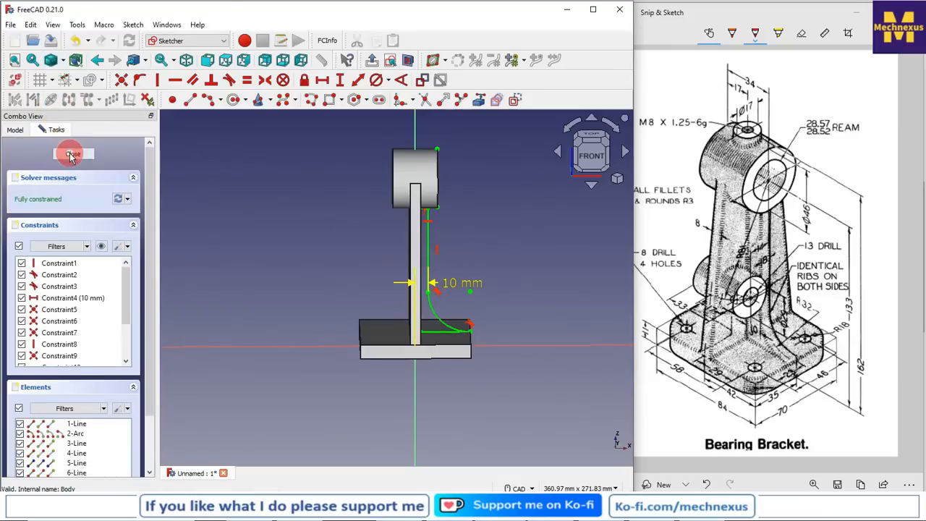
scroll(398, 294, "up", 3)
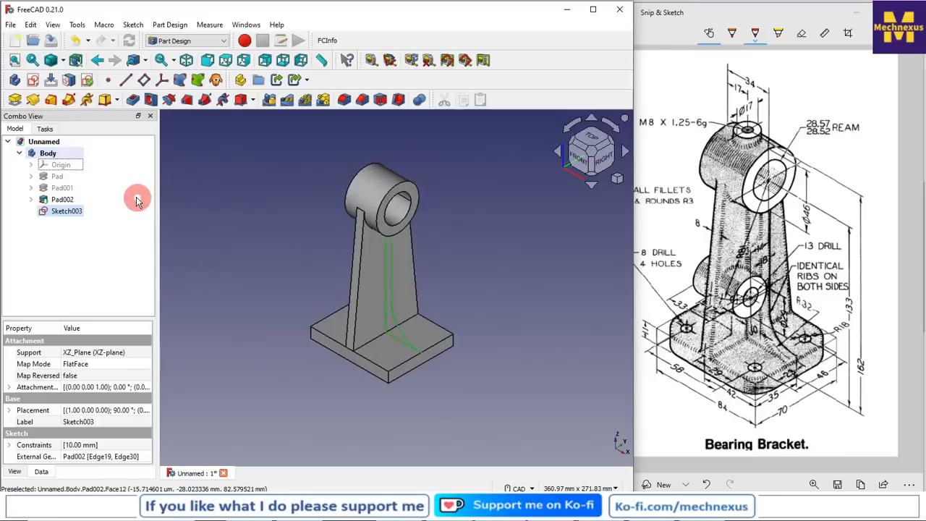
Pad the side rib sketch 8 mm, symmetric to its sketch plane.
left_click(16, 100)
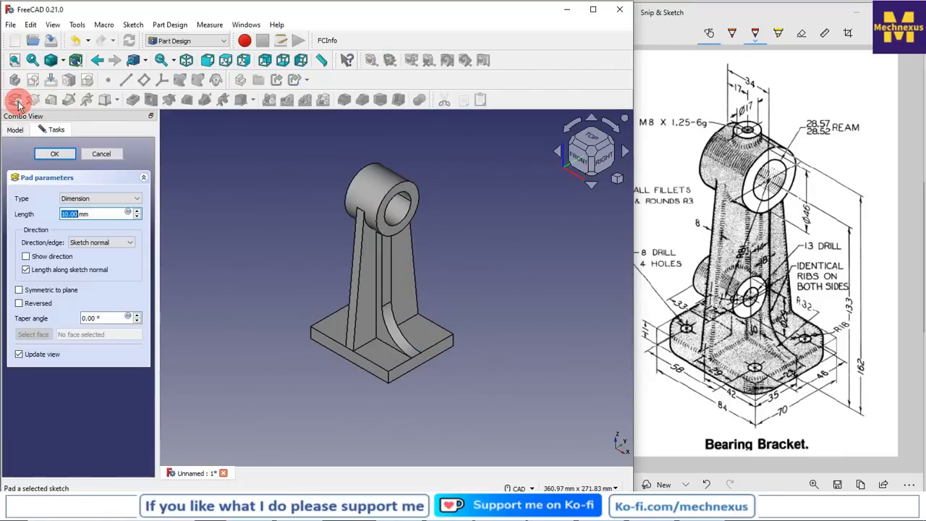
left_click(19, 290)
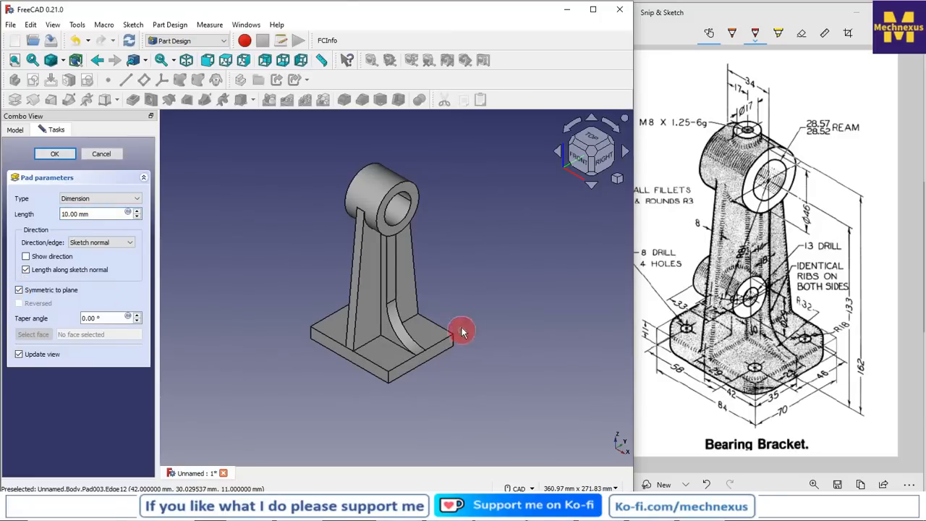
left_click(765, 255)
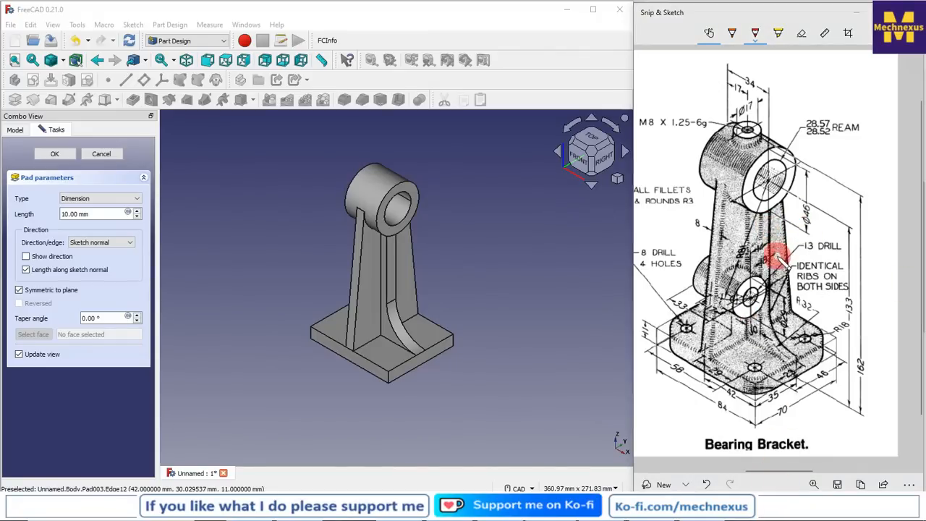
scroll(769, 261, "up", 2, "ctrl")
scroll(769, 261, "up", 2, "ctrl")
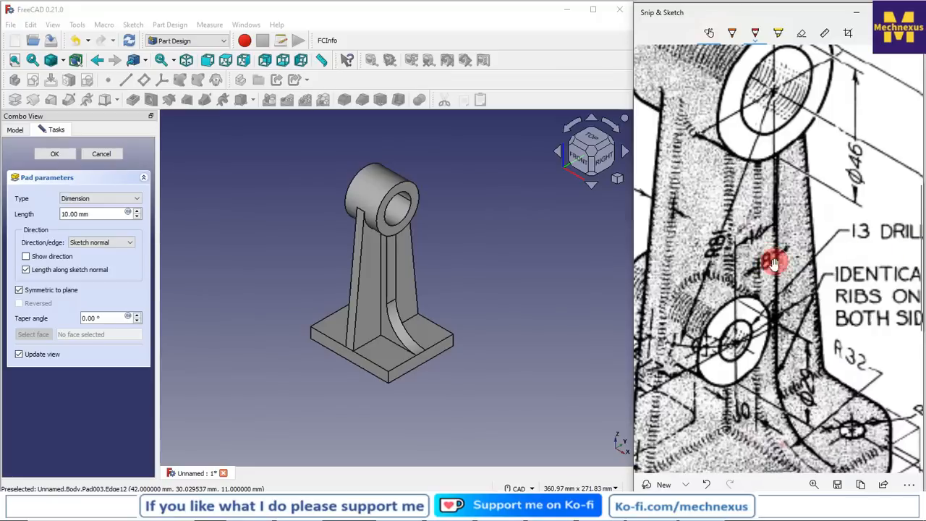
scroll(784, 262, "down", 4, "ctrl")
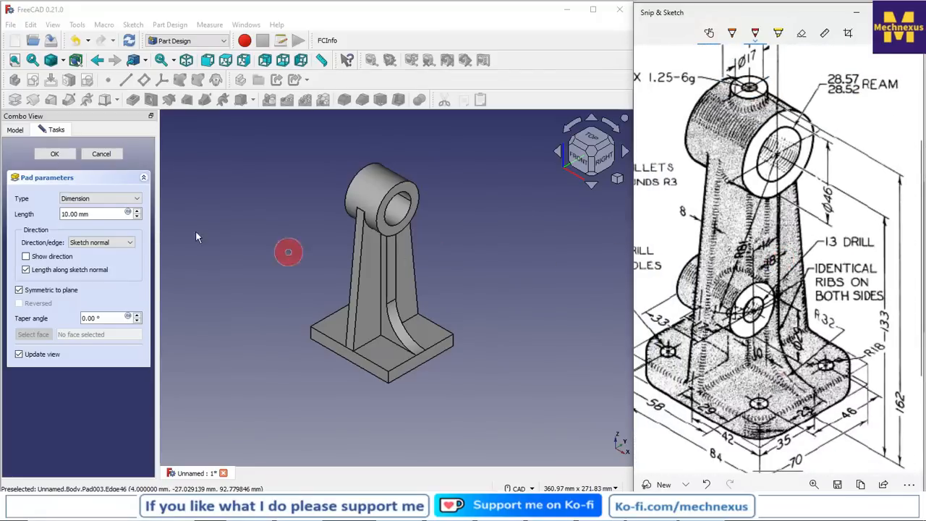
left_click(102, 213)
left_click_drag(102, 214, 6, 209)
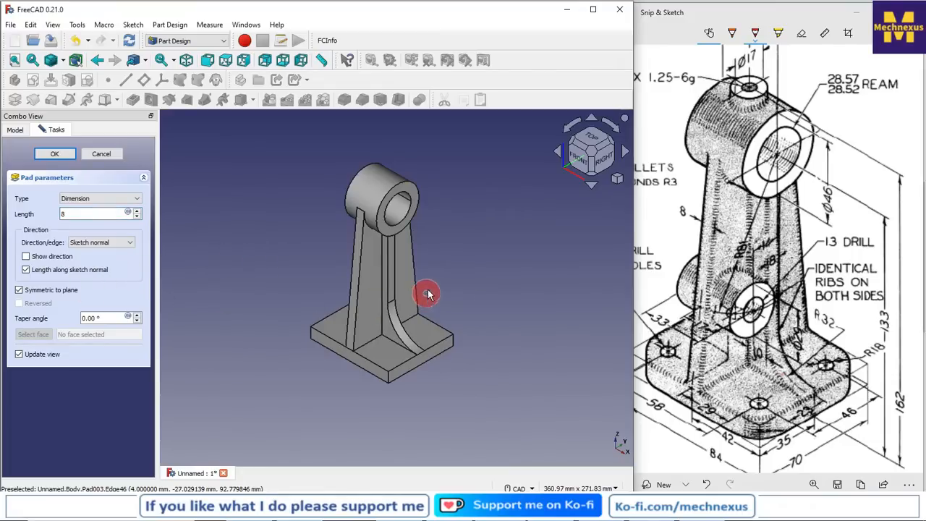
left_click(57, 156)
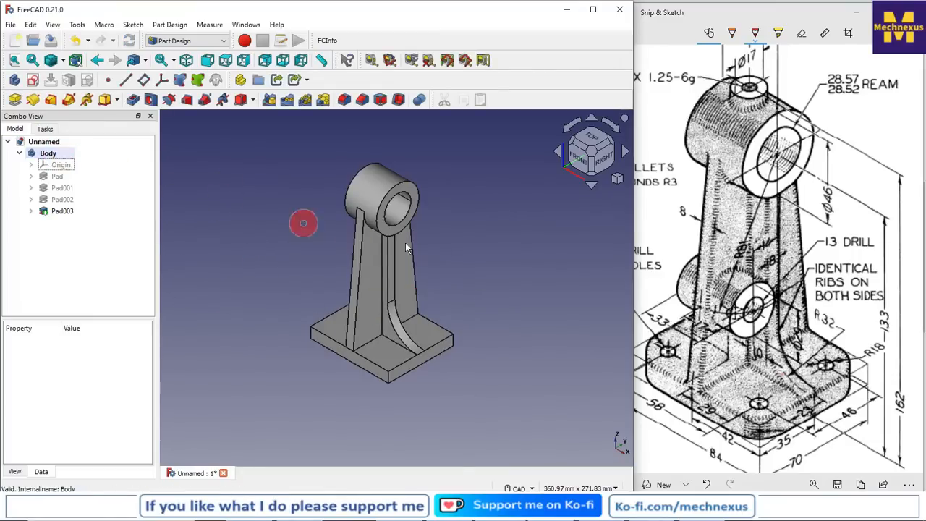
Show the body's origin planes and start a new sketch on the YZ plane.
left_click(810, 297)
scroll(778, 287, "down", 2, "ctrl")
scroll(778, 288, "down", 1, "ctrl")
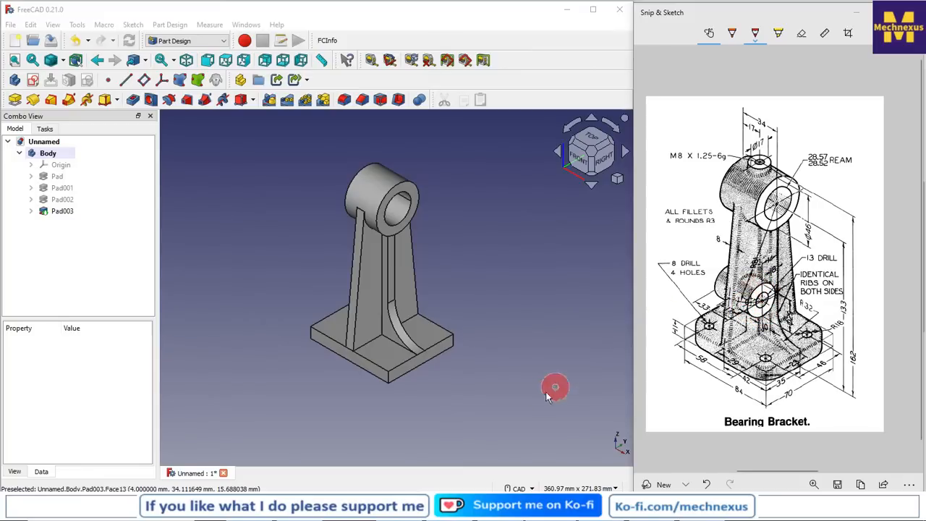
left_click(499, 385)
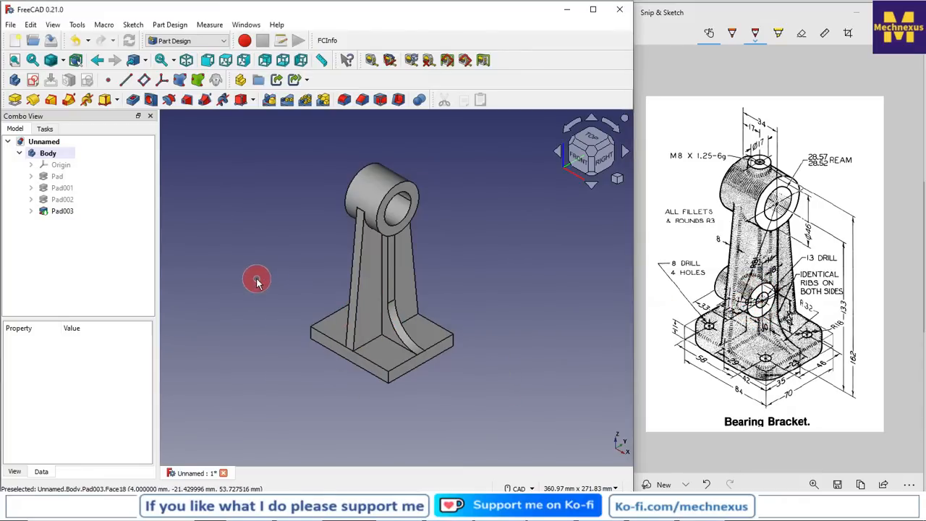
left_click(62, 166)
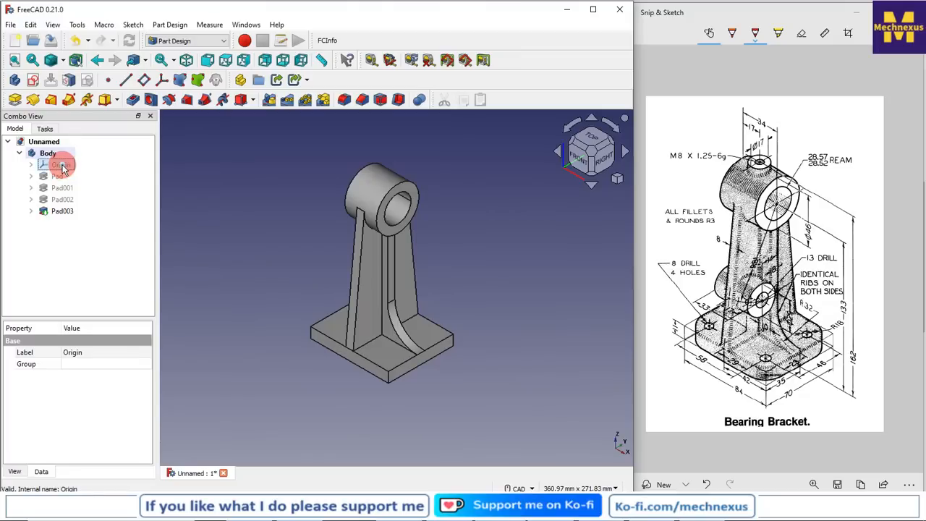
key("space")
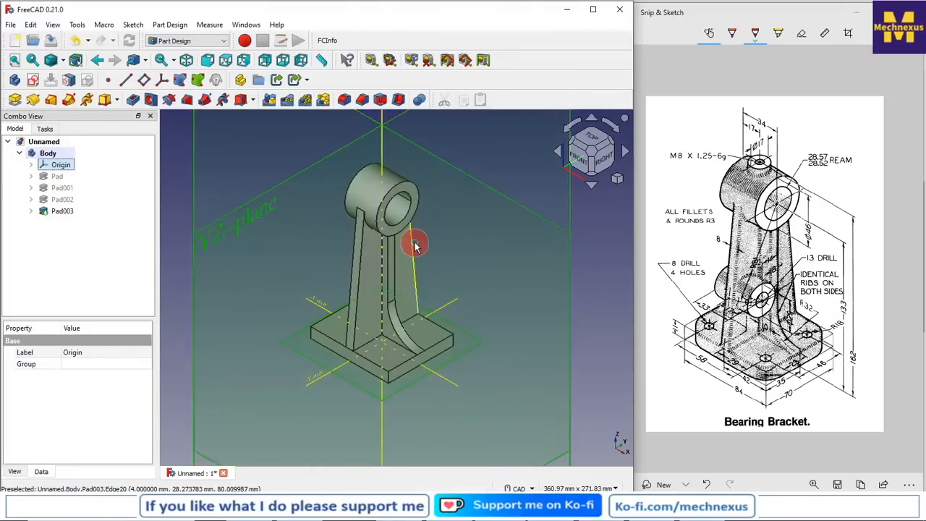
scroll(415, 246, "down", 4)
left_click(546, 297)
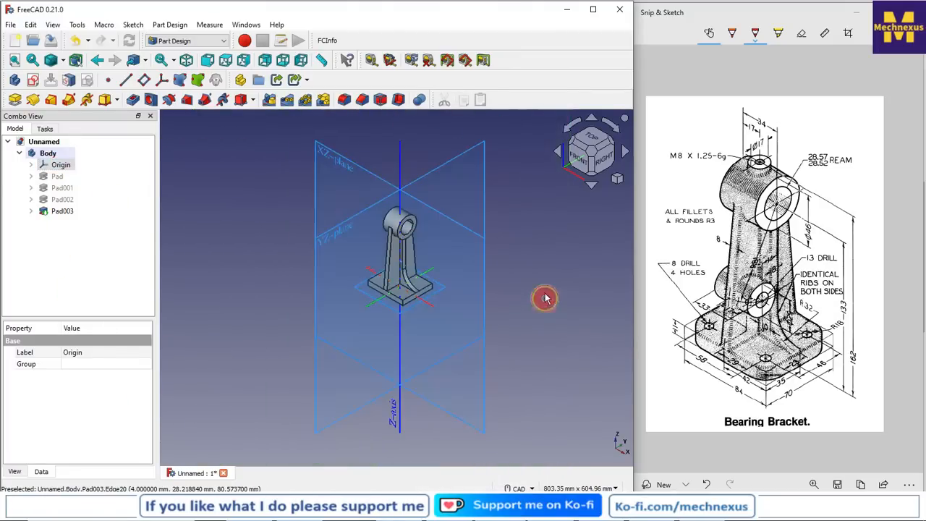
left_click(329, 233)
left_click(33, 80)
left_click(503, 297)
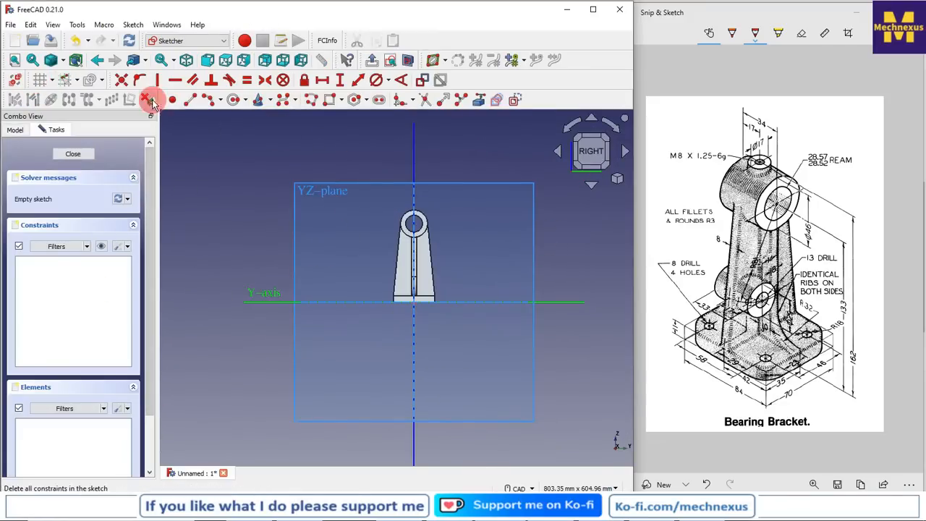
Switch the model's display style to wireframe.
left_click(66, 63)
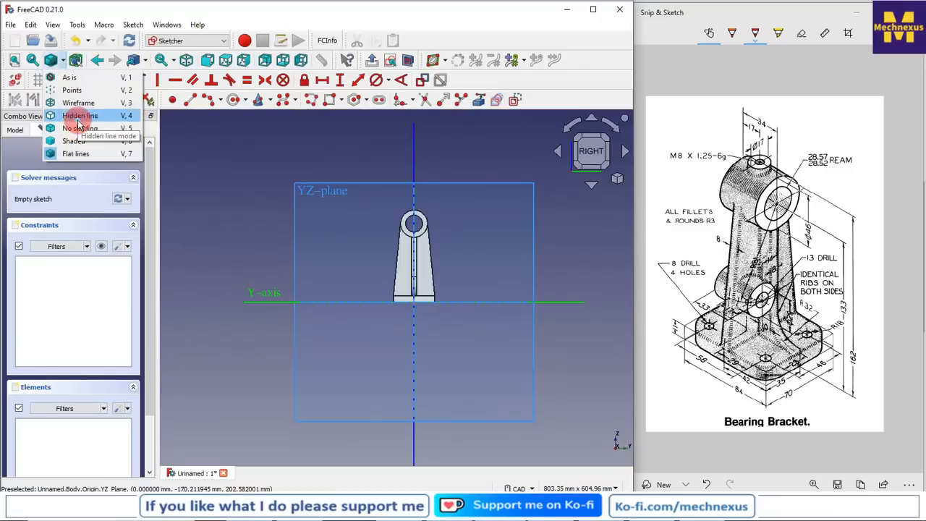
left_click(72, 106)
scroll(413, 252, "up", 5)
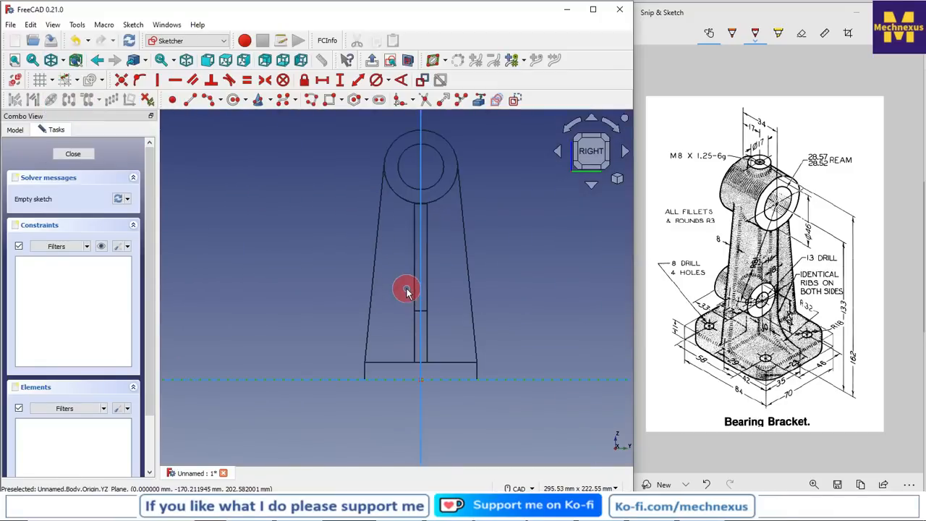
Sketch a small circle on the upright below the bearing cylinder, centred to the left of the vertical axis.
left_click(234, 101)
scroll(393, 272, "up", 2)
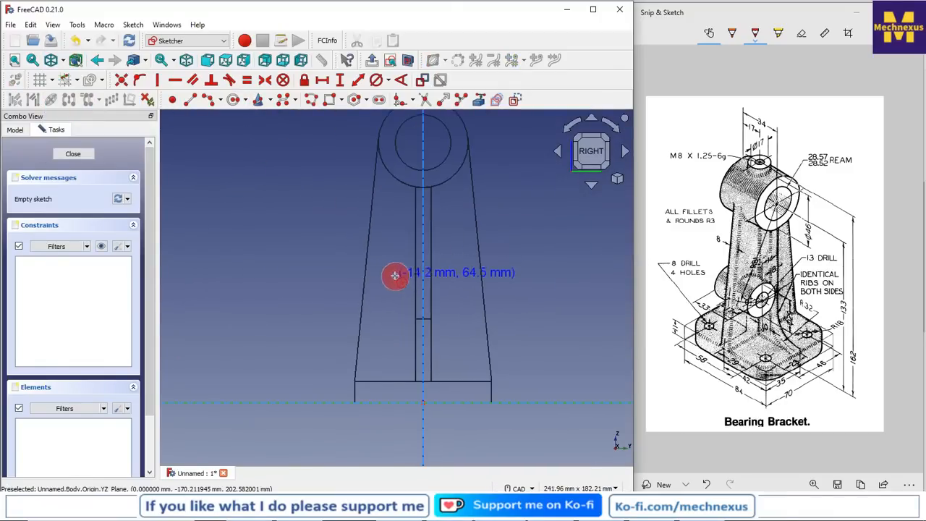
left_click(391, 269)
left_click(399, 300)
right_click(290, 260)
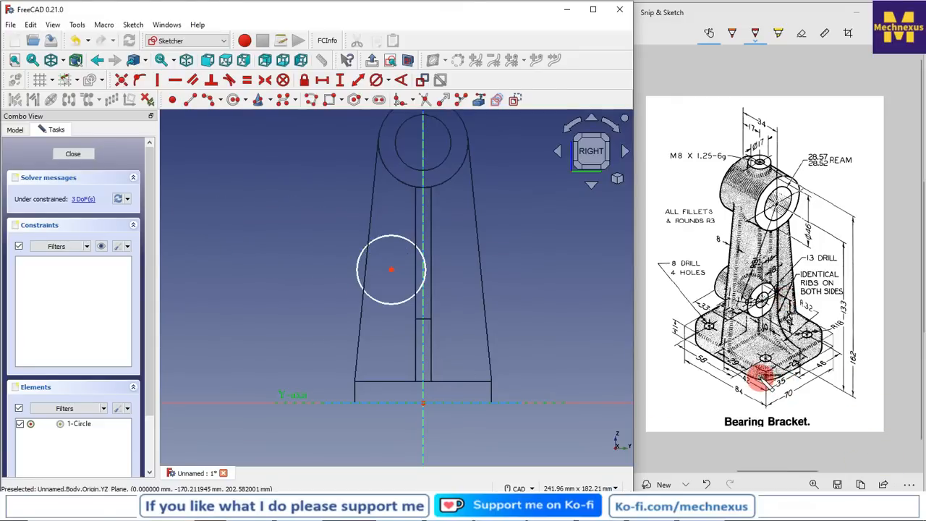
Project the bearing cylinder's bore circle into the sketch as external geometry, consulting the reference drawing for the boss position.
left_click(780, 291)
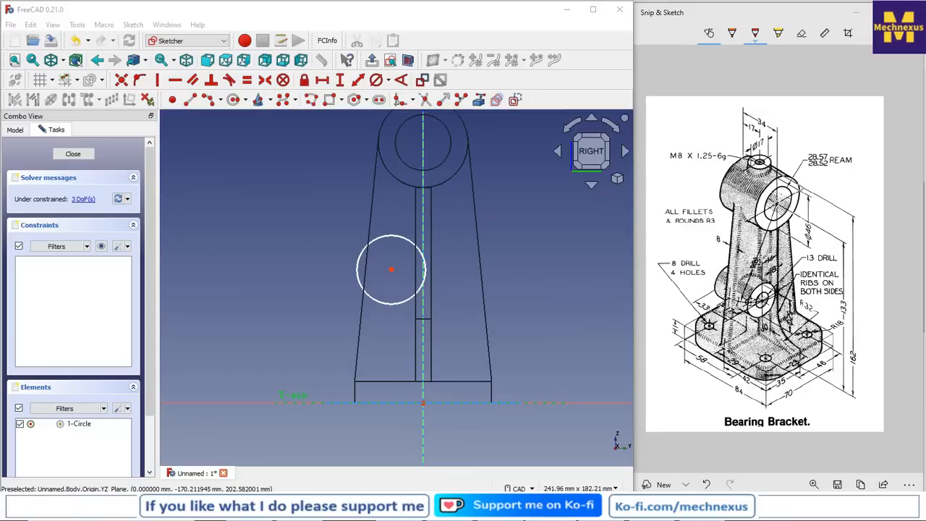
left_click(532, 326)
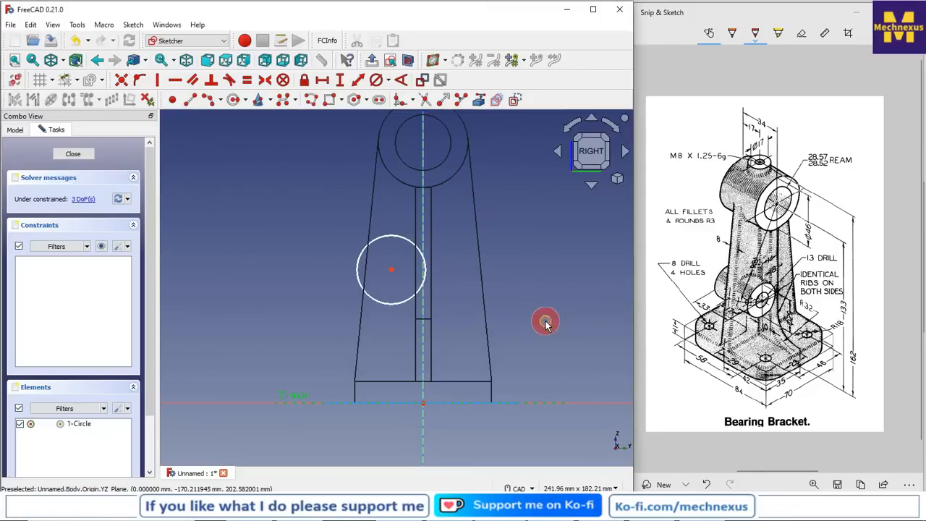
left_click(769, 484)
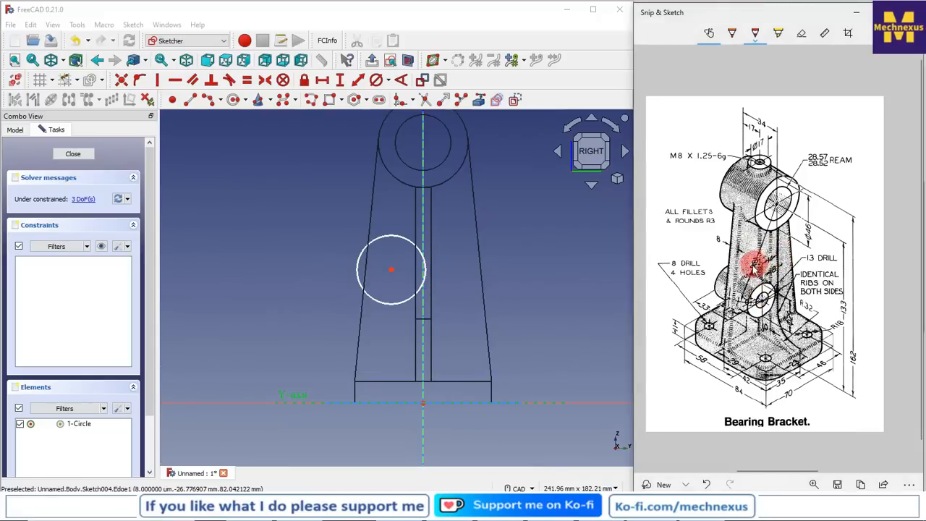
scroll(755, 267, "up", 3, "ctrl")
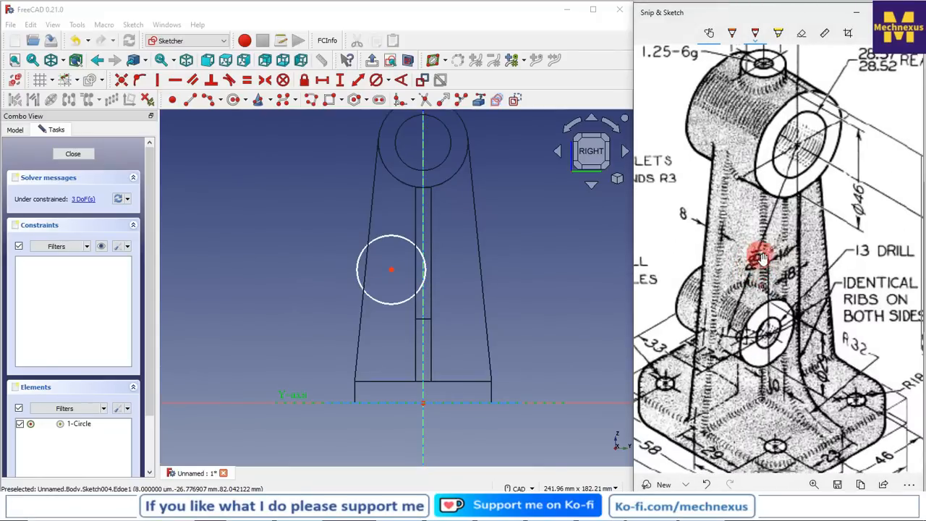
scroll(764, 257, "down", 4, "ctrl")
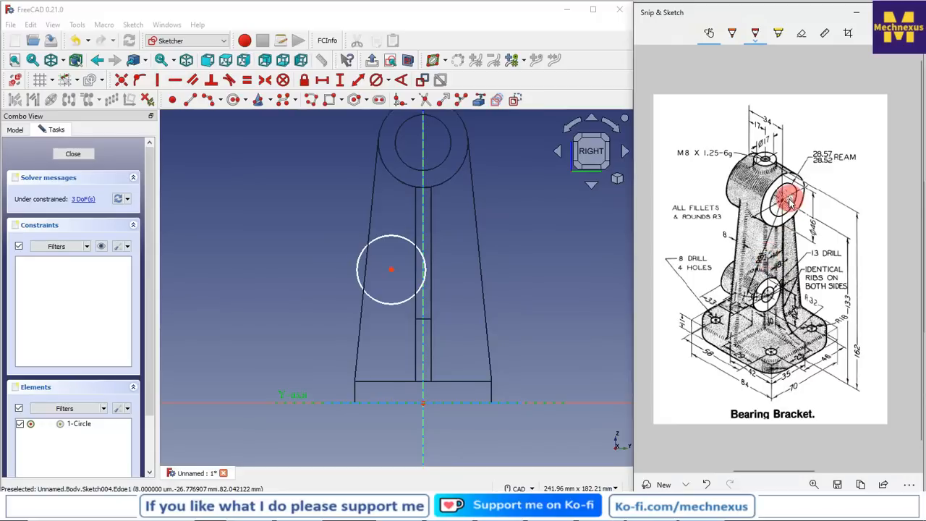
scroll(532, 293, "down", 2)
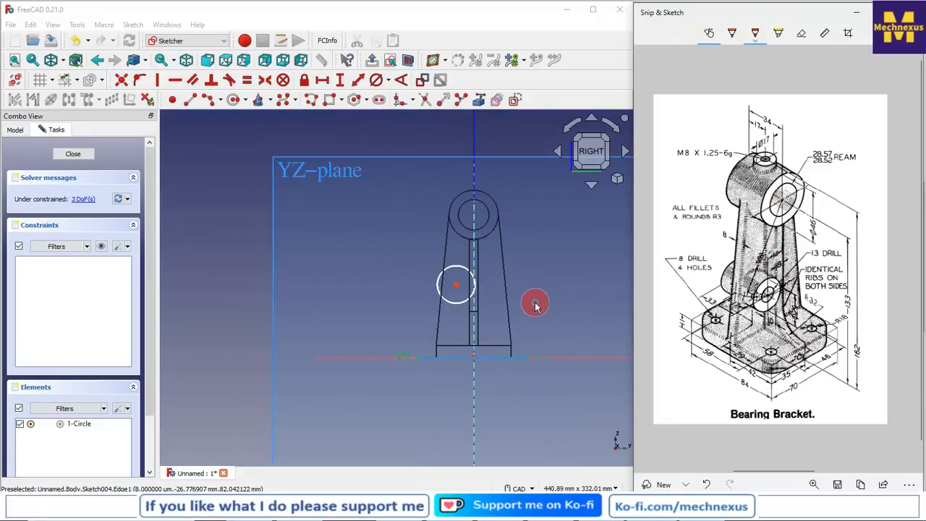
left_click(478, 101)
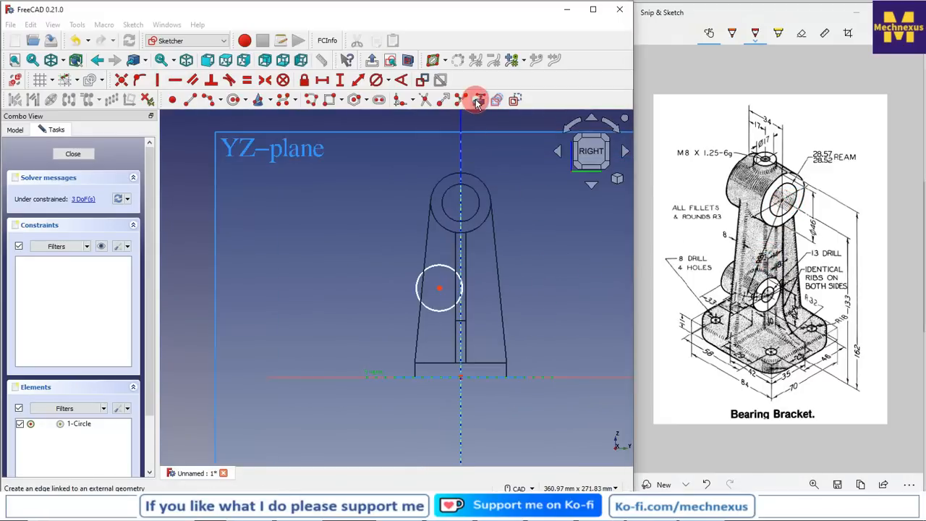
left_click(476, 196)
scroll(499, 222, "up", 1)
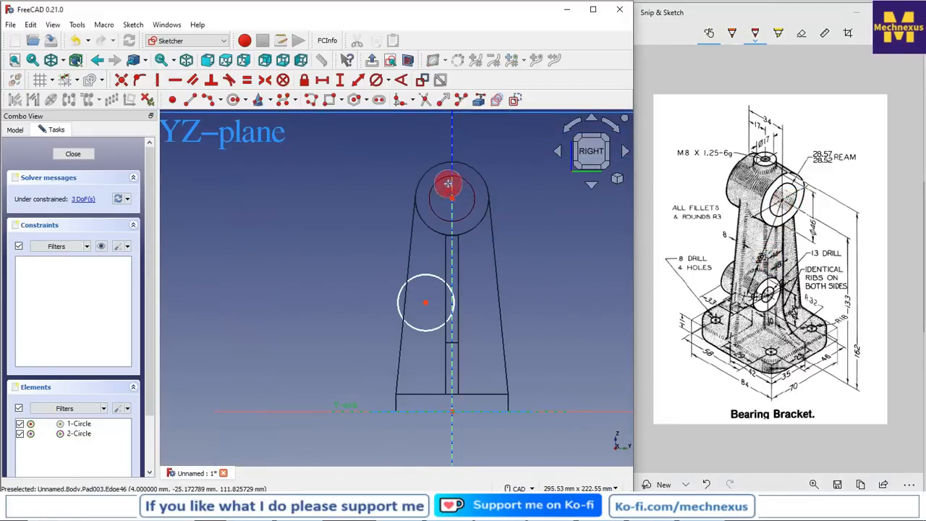
Draw a large circle centred on the bearing bore and set its diameter to 81*2 mm.
left_click(231, 99)
left_click(453, 201)
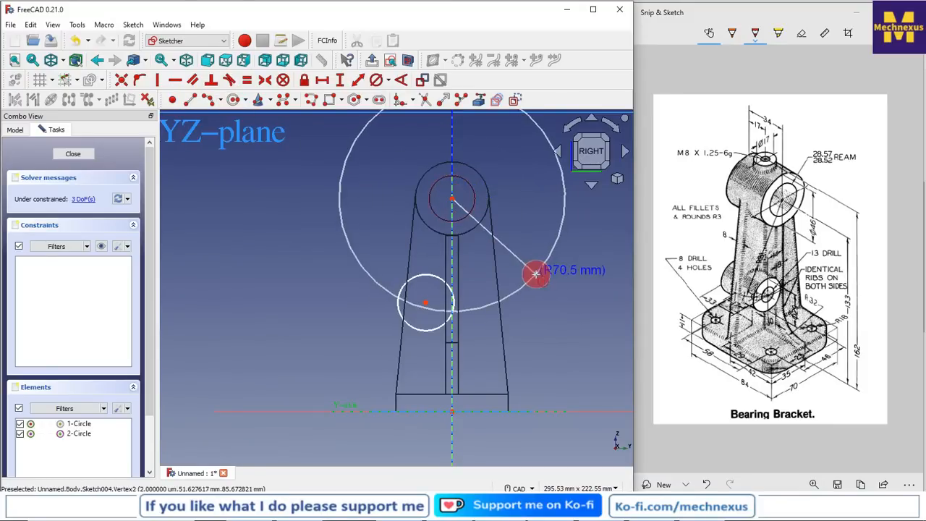
left_click(564, 268)
scroll(480, 259, "down", 1)
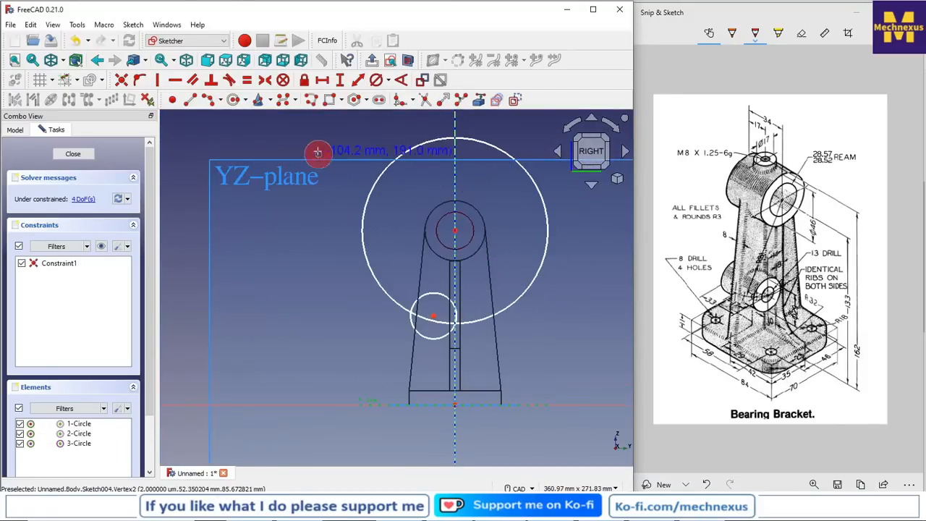
left_click(386, 82)
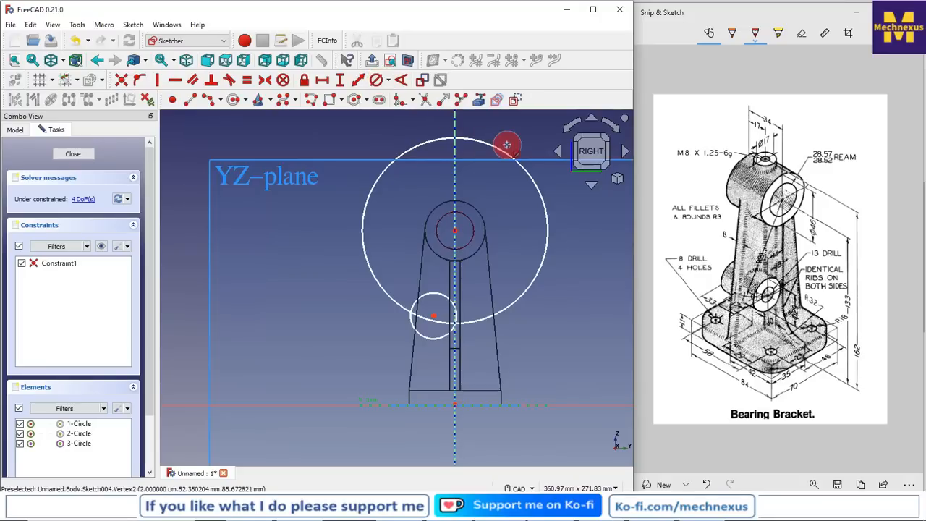
left_click(504, 152)
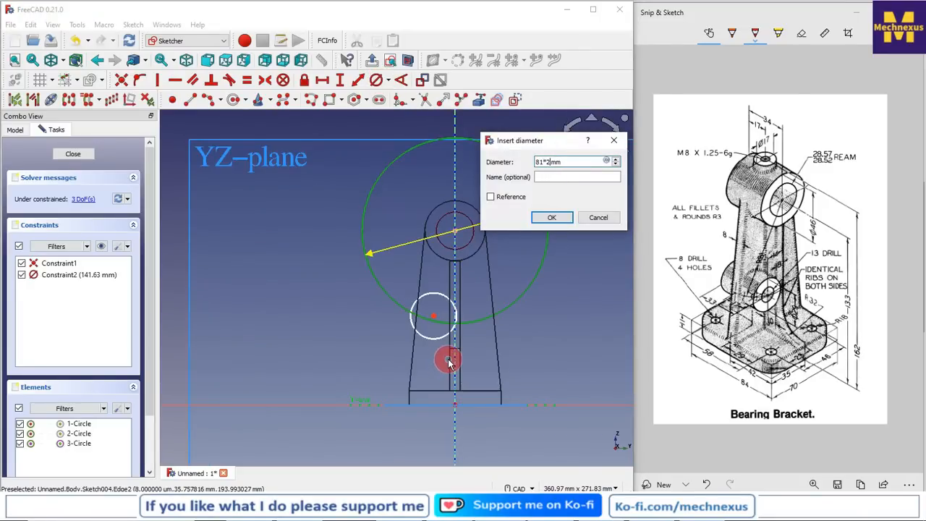
key("Return")
Constrain the small circle's centre onto the 162 mm circle and slide it slightly farther from the vertical axis.
scroll(445, 318, "up", 4)
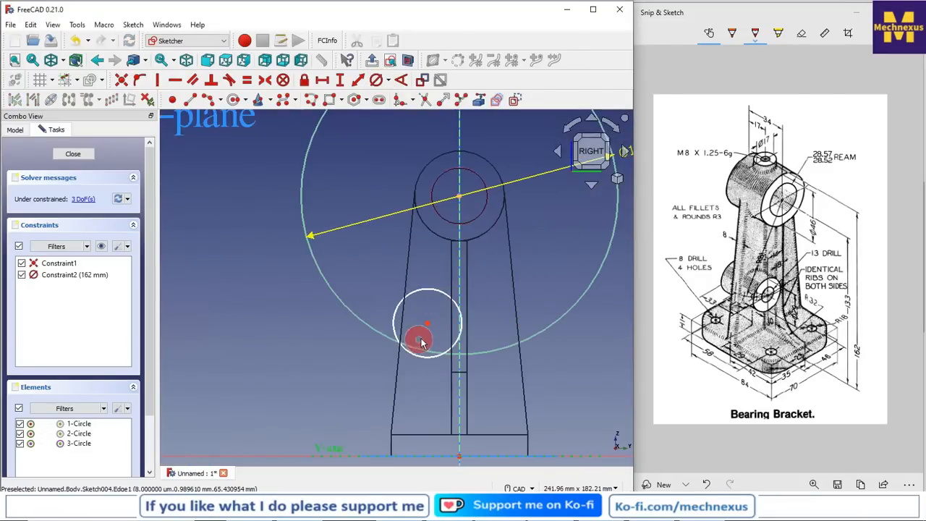
left_click(426, 324)
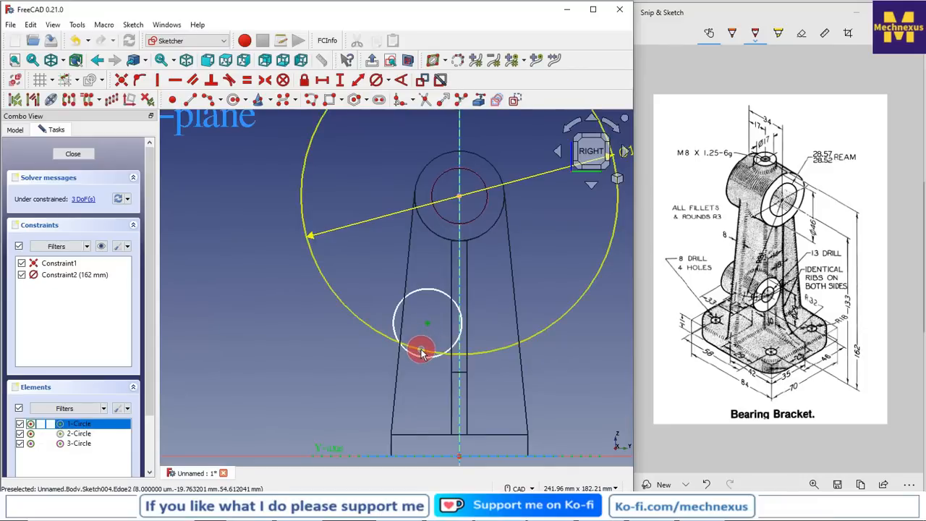
left_click(422, 352)
left_click(140, 79)
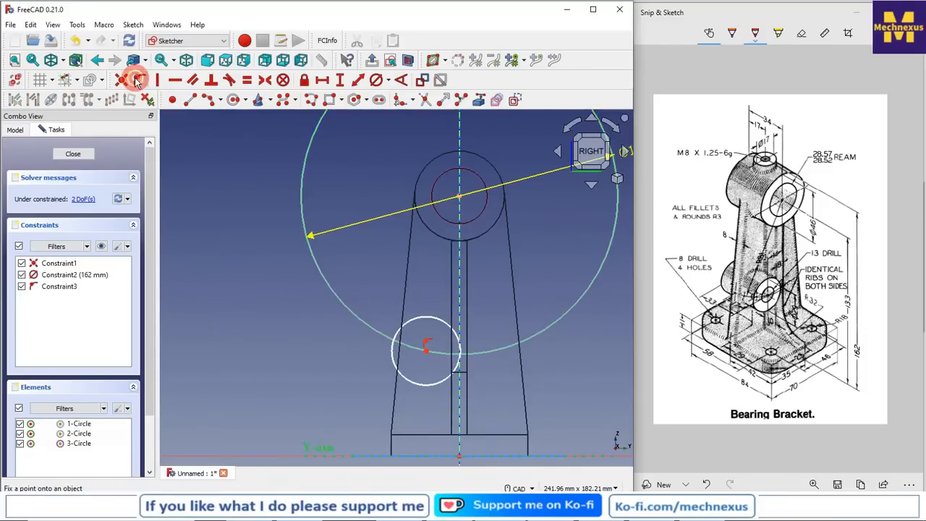
scroll(340, 206, "down", 2)
scroll(322, 338, "up", 2)
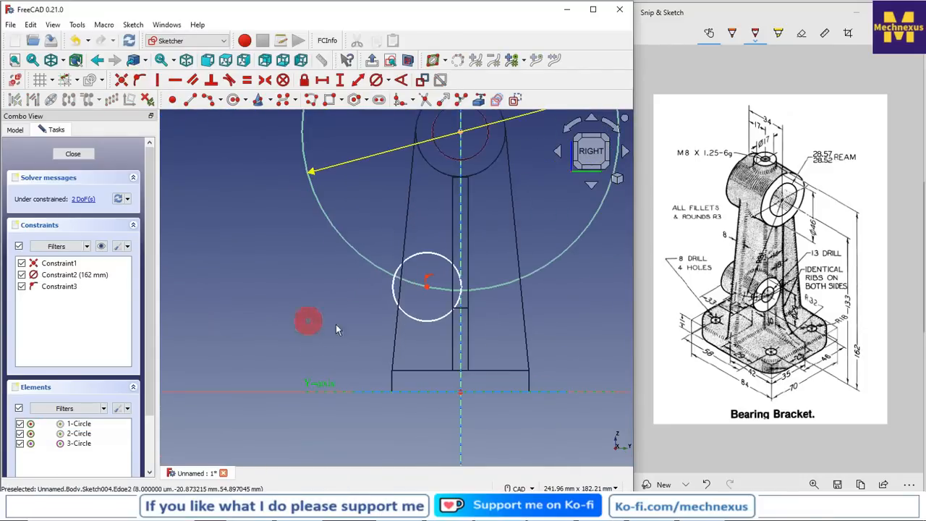
mouse_move(428, 291)
left_mouse_down()
mouse_move(341, 247)
mouse_move(422, 292)
left_mouse_up()
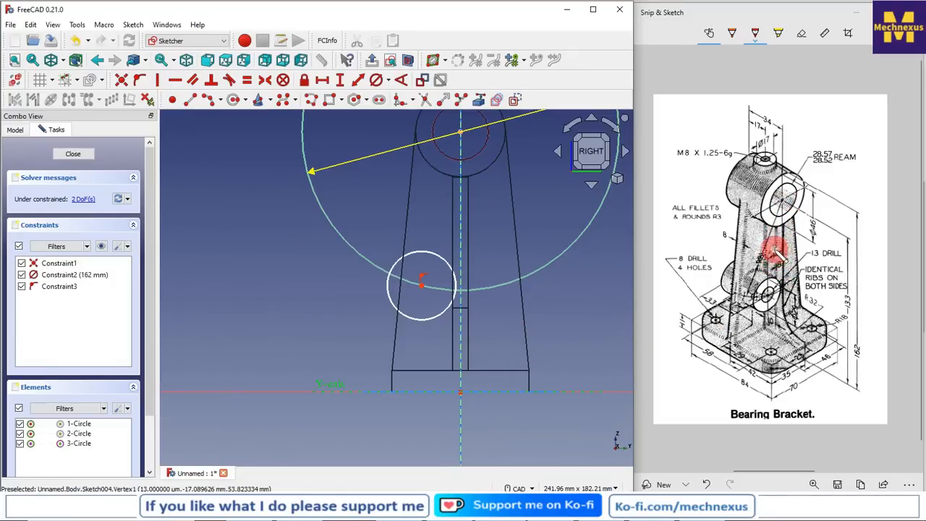
Constrain the horizontal distance between the small circle's centre and the bearing bore's centre to 14 mm.
left_click(420, 284)
scroll(418, 353, "down", 3)
scroll(443, 243, "up", 2)
left_click(441, 224)
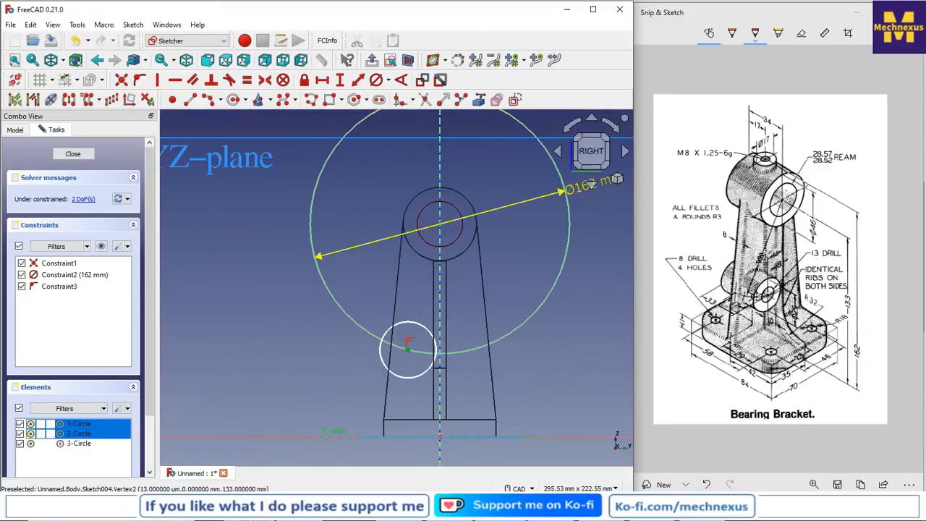
left_click(322, 79)
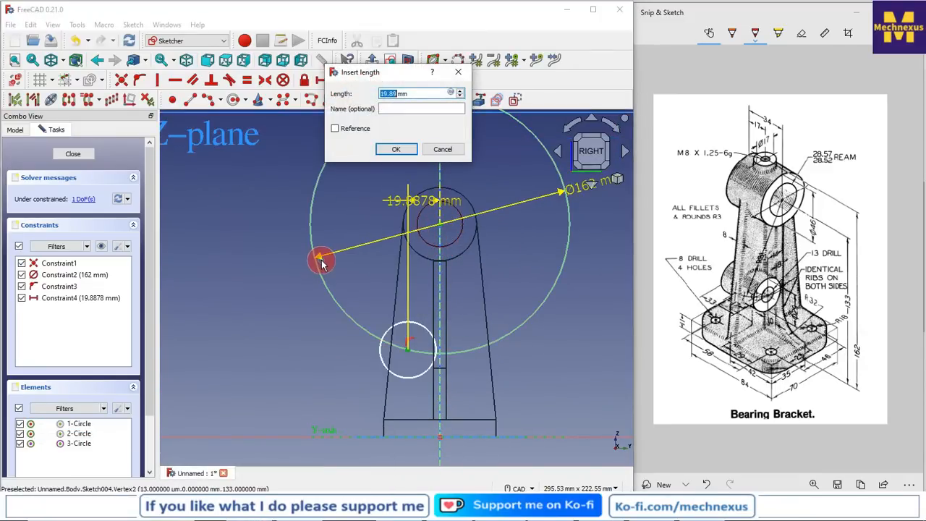
key("Return")
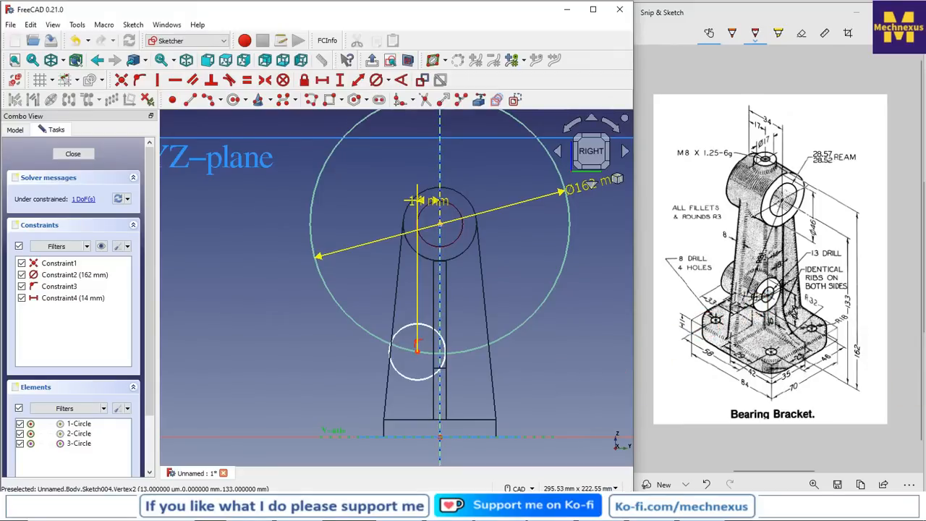
Set the small boss circle's diameter to 29 mm.
left_click(431, 327)
left_click(377, 80)
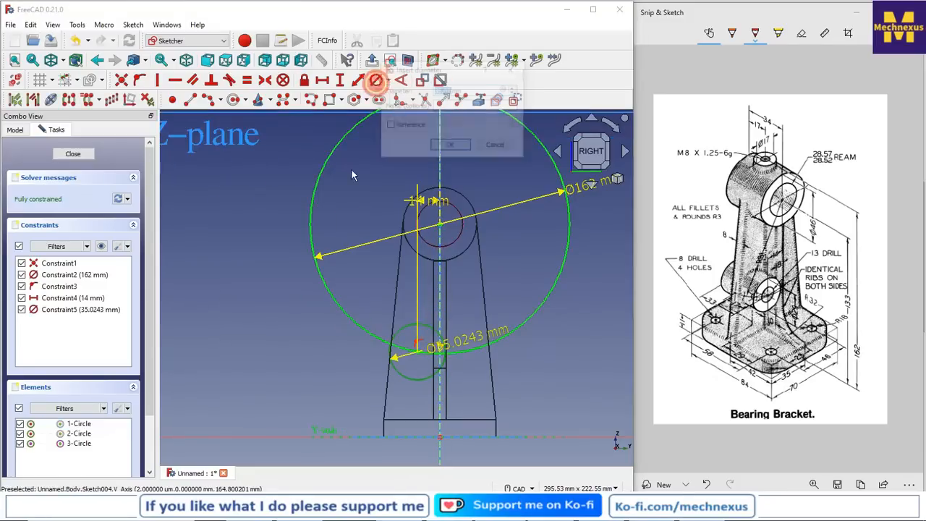
type("29")
key("Return")
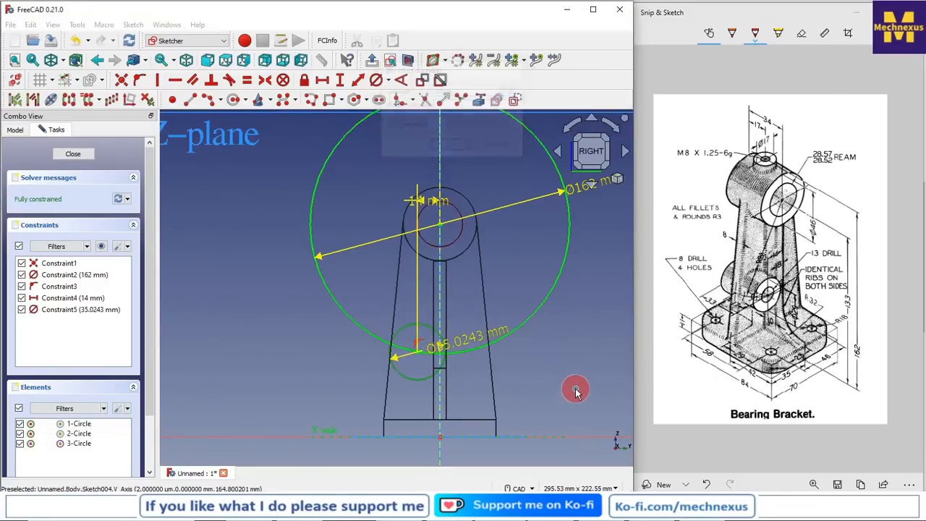
scroll(464, 349, "up", 2)
left_click_drag(462, 346, 498, 318)
Check the boss dimensions in the reference drawing and convert the 162 mm circle to construction geometry.
left_click(773, 489)
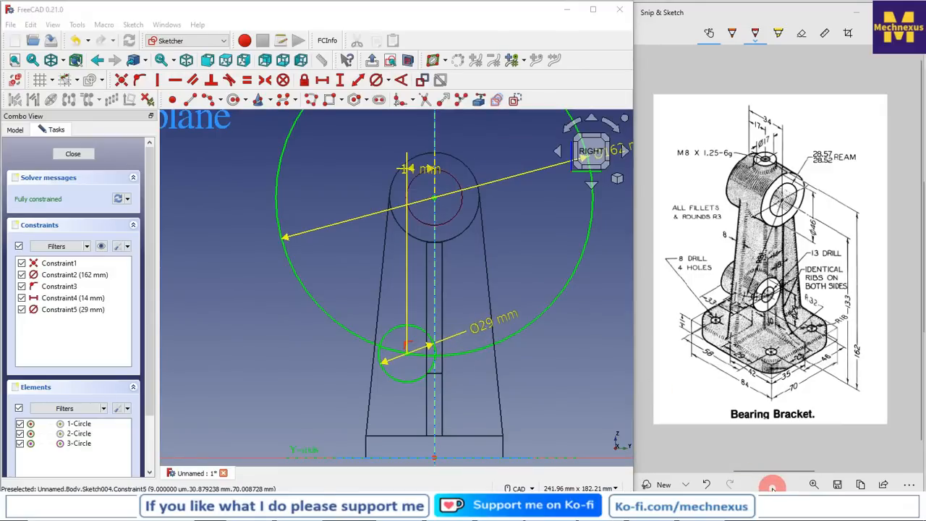
left_click(796, 316)
scroll(797, 317, "up", 3, "ctrl")
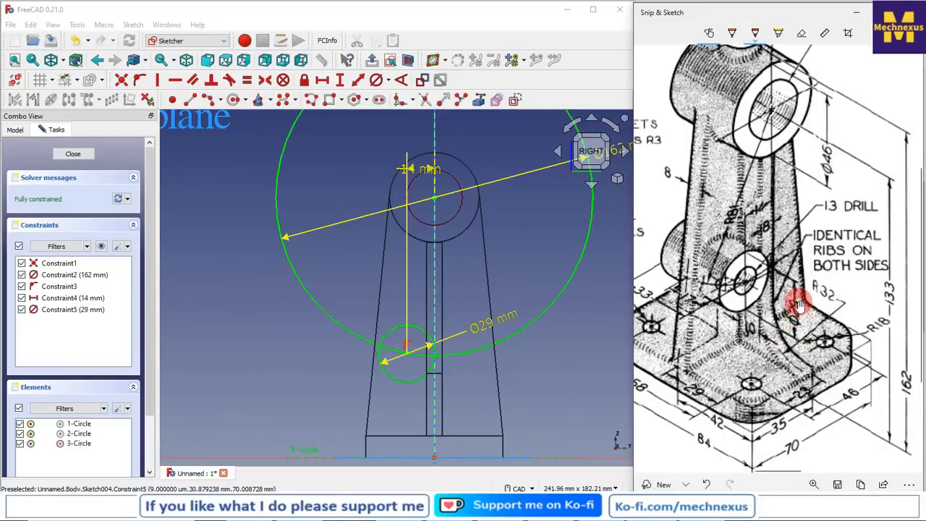
scroll(799, 306, "down", 3, "ctrl")
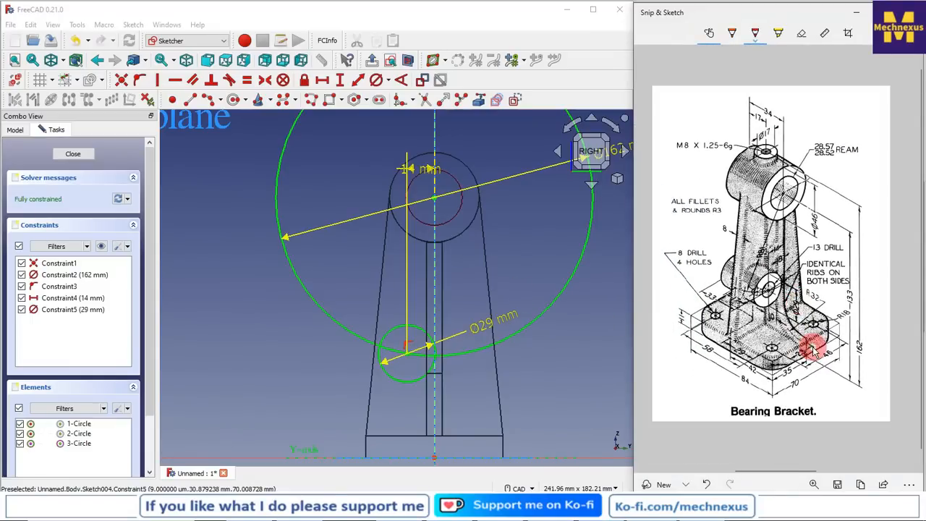
scroll(525, 319, "down", 3)
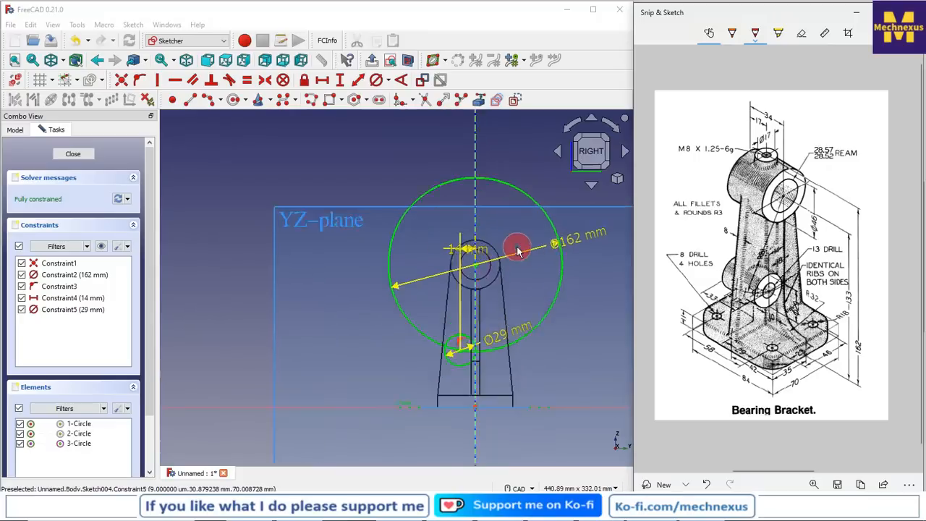
scroll(519, 248, "up", 3)
left_click(560, 201)
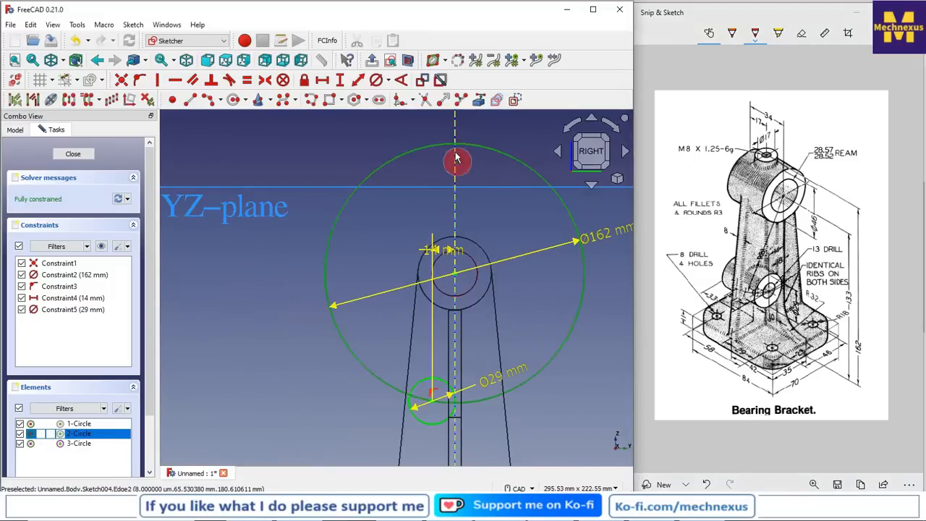
left_click(515, 100)
scroll(331, 269, "up", 2)
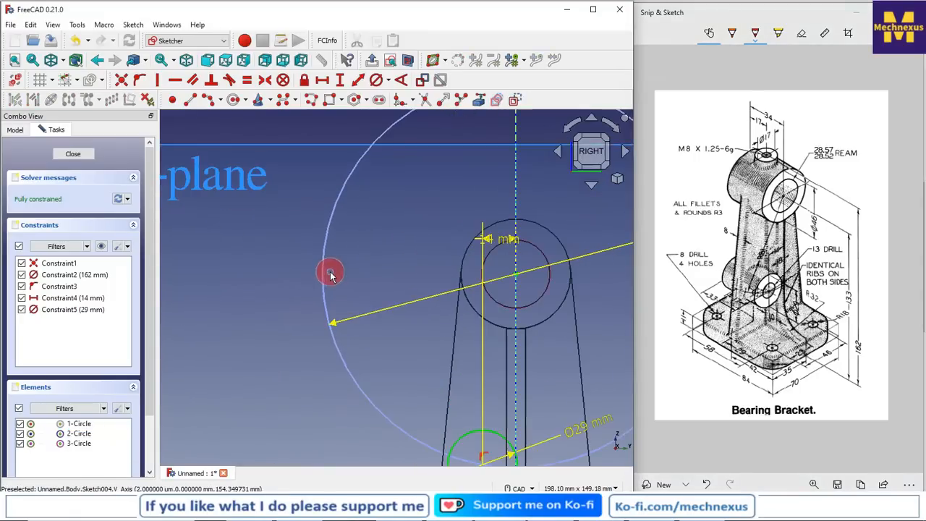
scroll(413, 283, "down", 3)
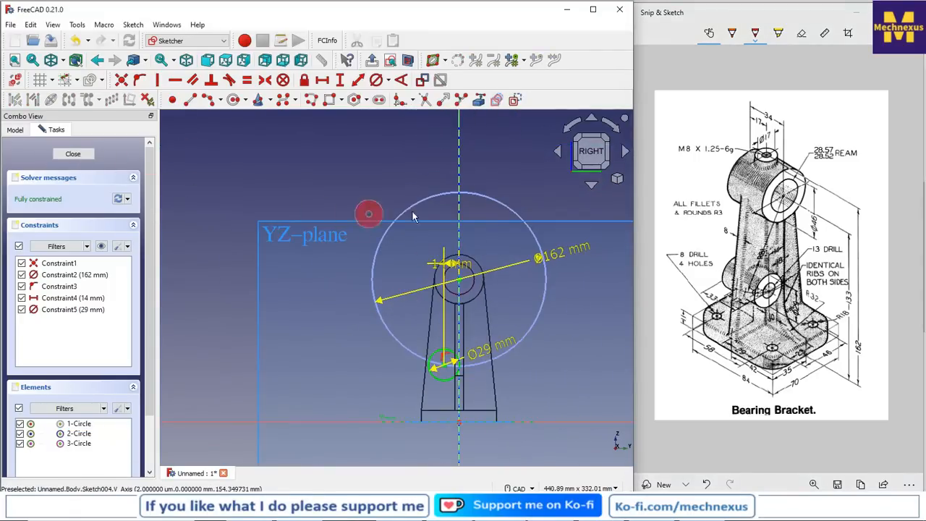
Hide the origin planes in isometric view and close the boss sketch.
left_click(618, 178)
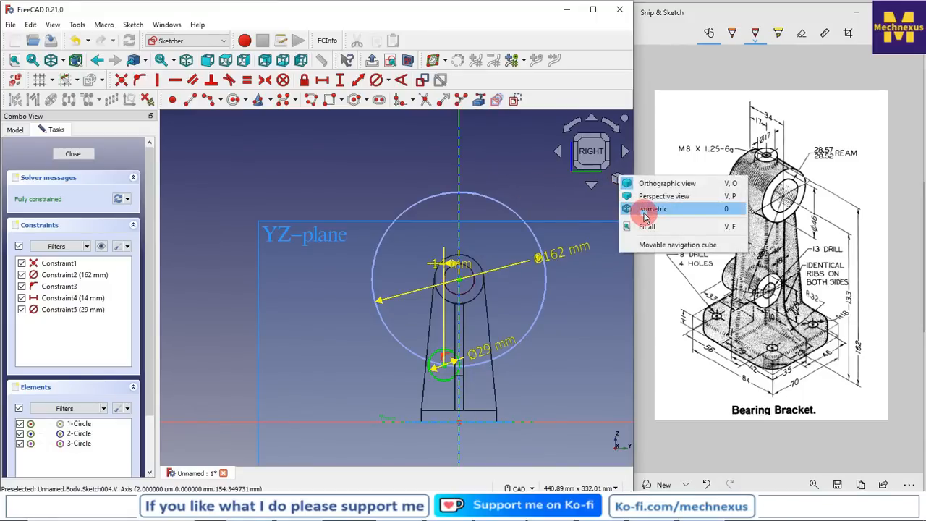
left_click(646, 211)
left_click(13, 130)
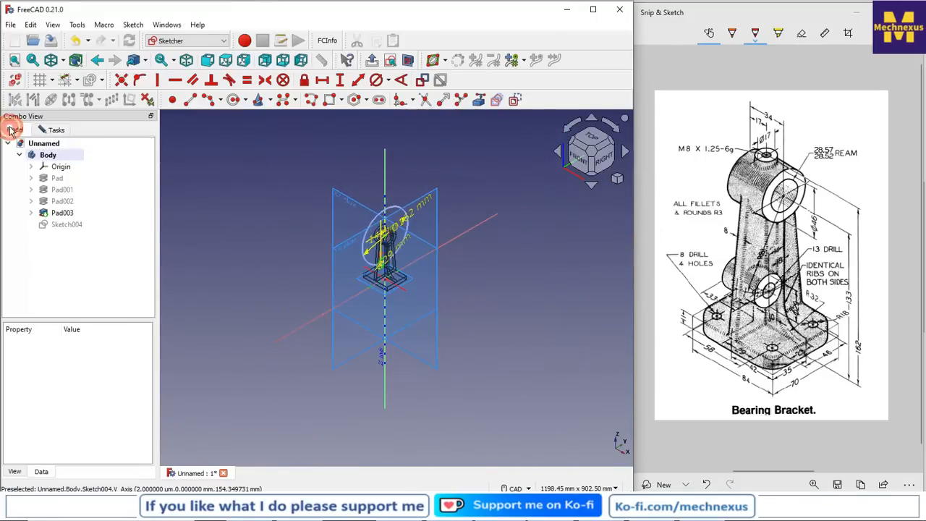
left_click(61, 167)
key("space")
left_click(56, 129)
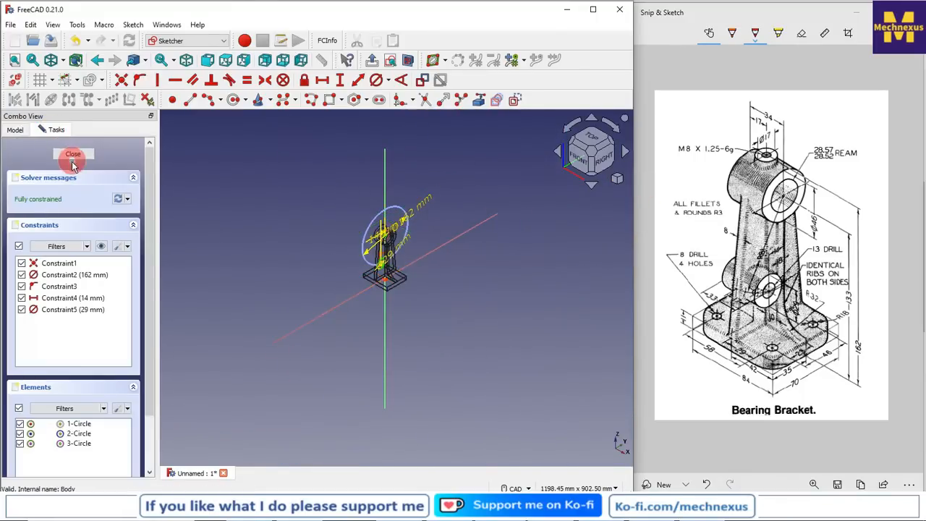
left_click(72, 156)
Select the boss sketch and change the model's display from wireframe to shaded with edges.
scroll(424, 262, "up", 2)
scroll(320, 221, "up", 2)
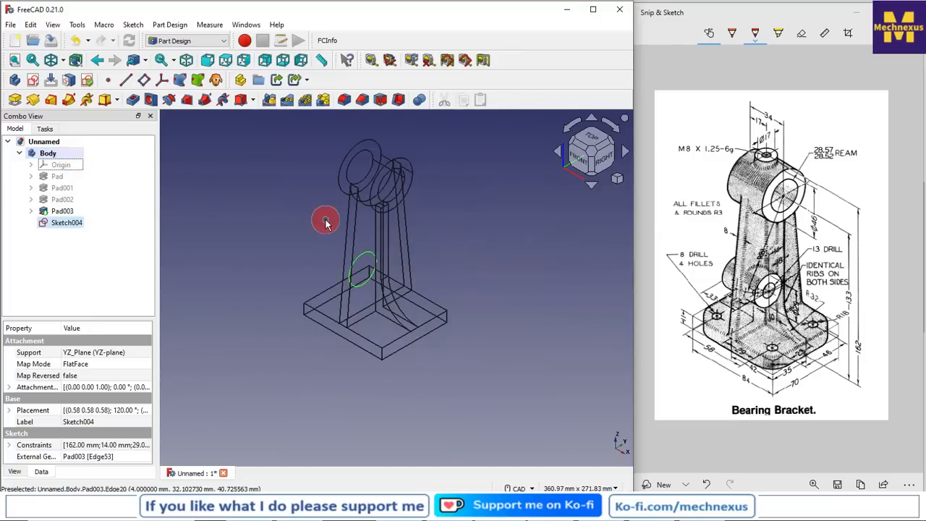
scroll(388, 317, "up", 2)
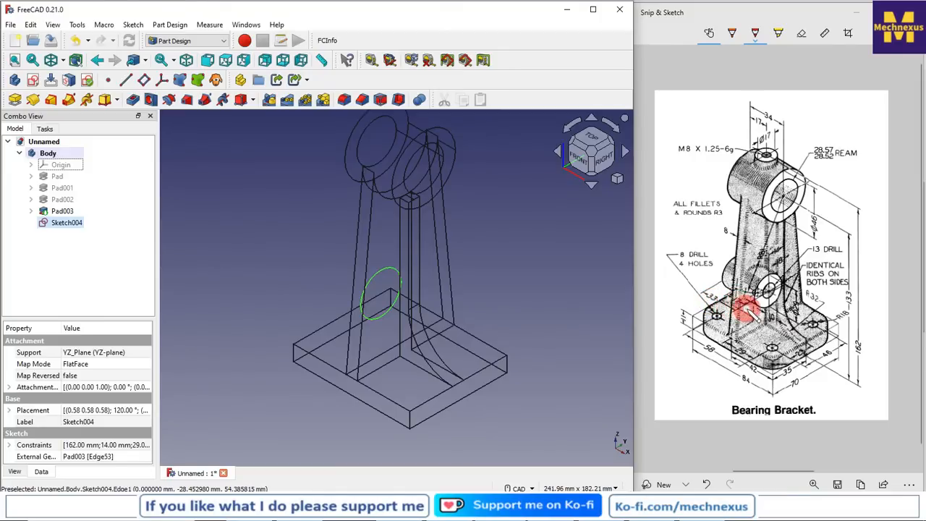
left_click(65, 226)
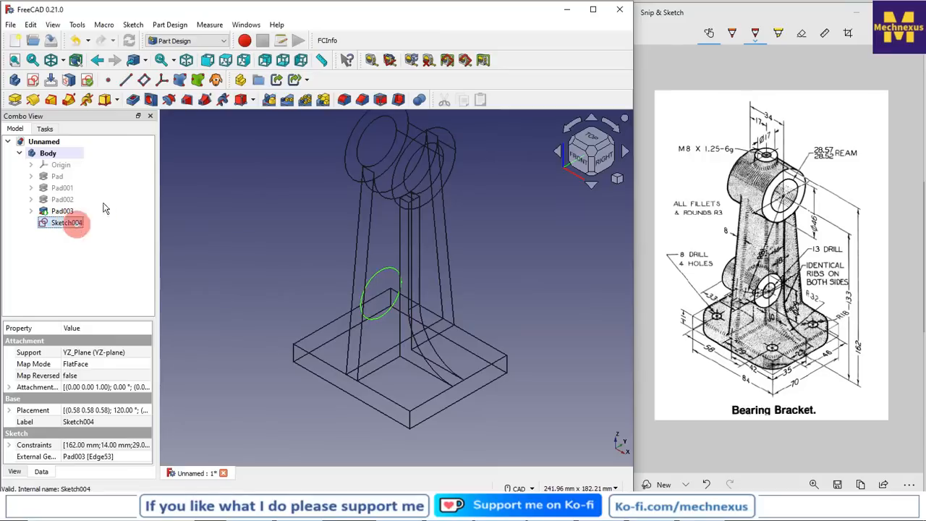
left_click(65, 60)
left_click(76, 154)
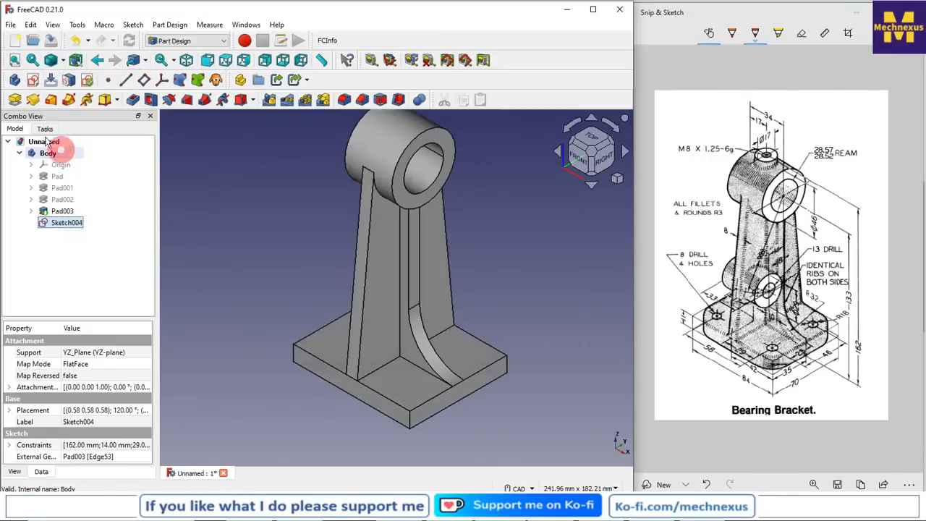
Pad the 29 mm boss circle using two dimensions, with a length of 17 mm and a 2nd length of 16 mm.
left_click(16, 100)
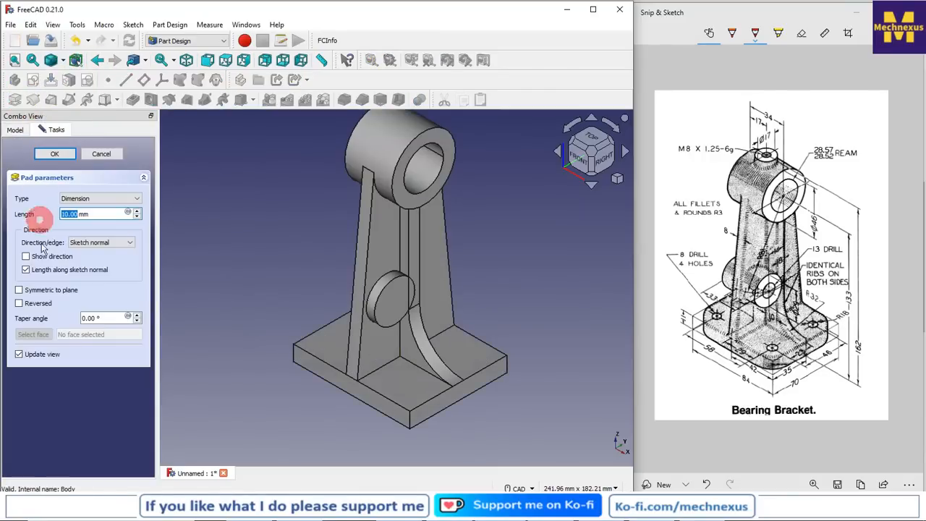
left_click(114, 199)
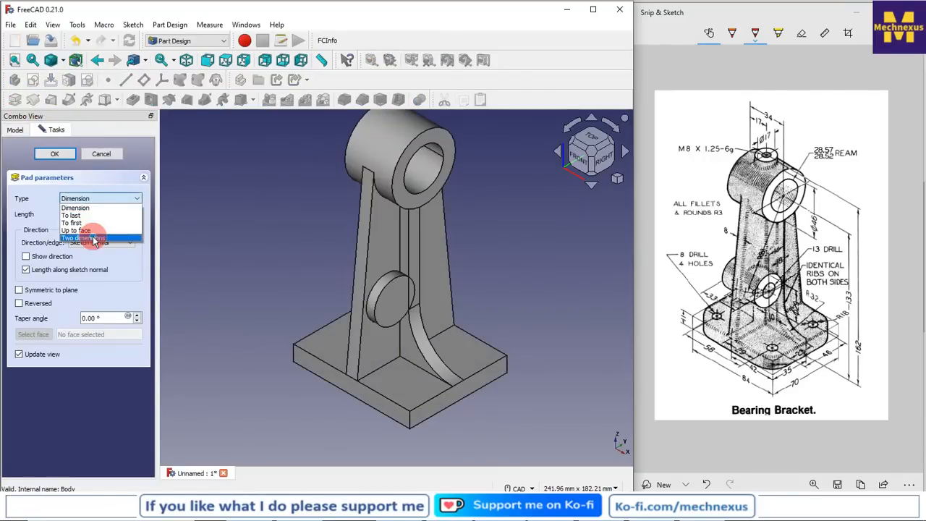
left_click(93, 241)
left_click(106, 216)
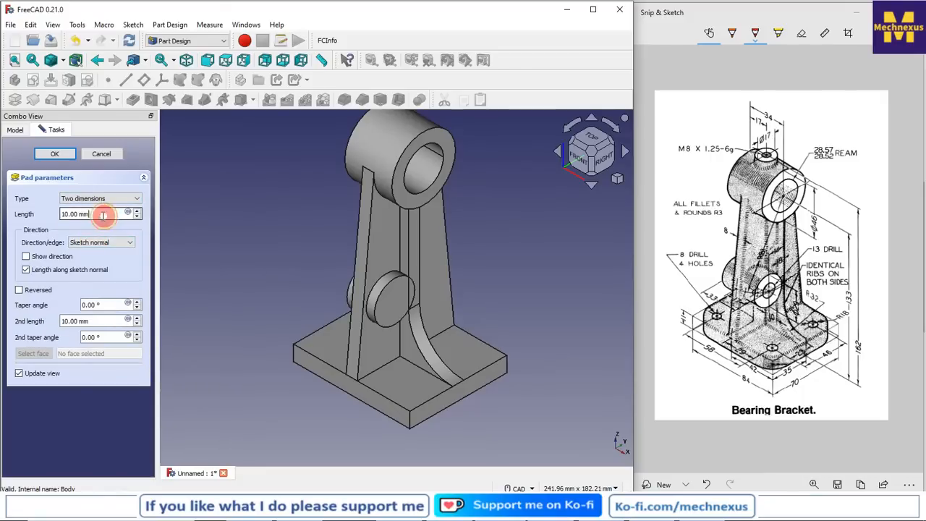
left_click_drag(105, 216, 11, 212)
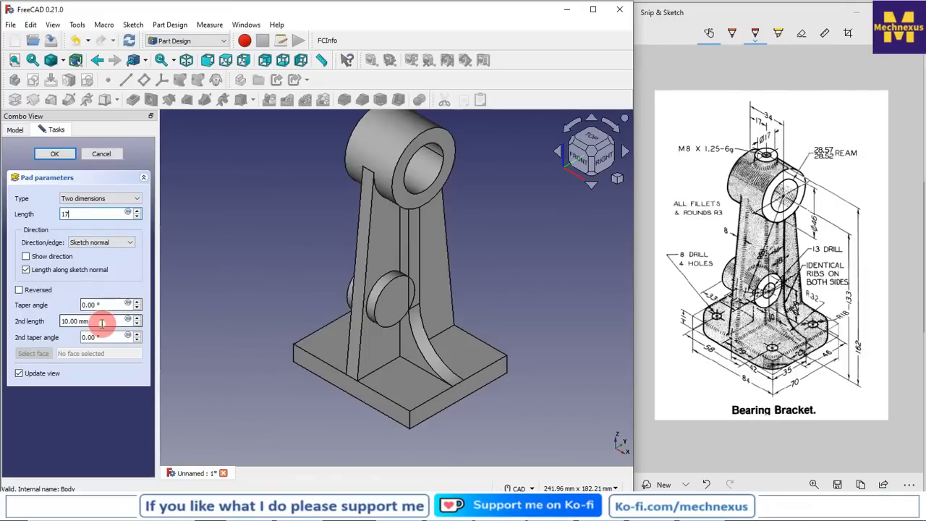
left_click_drag(100, 322, 31, 323)
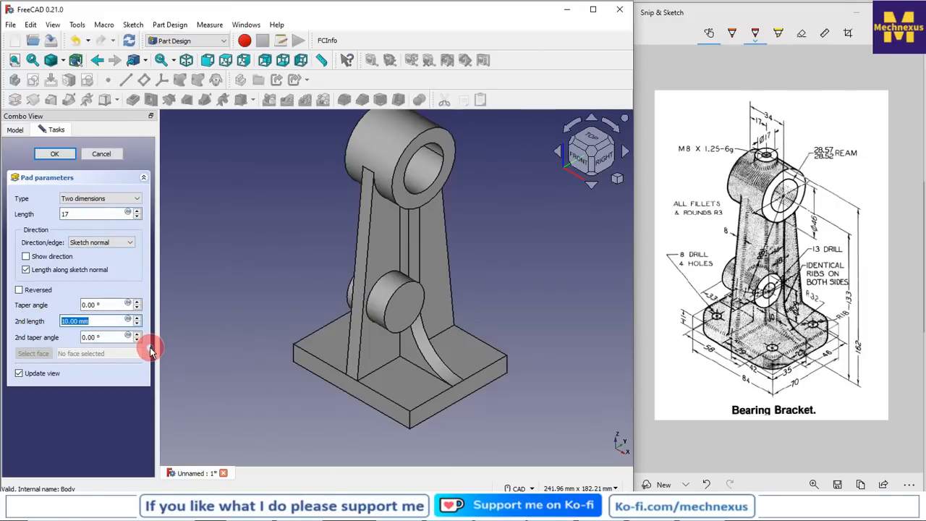
type("16")
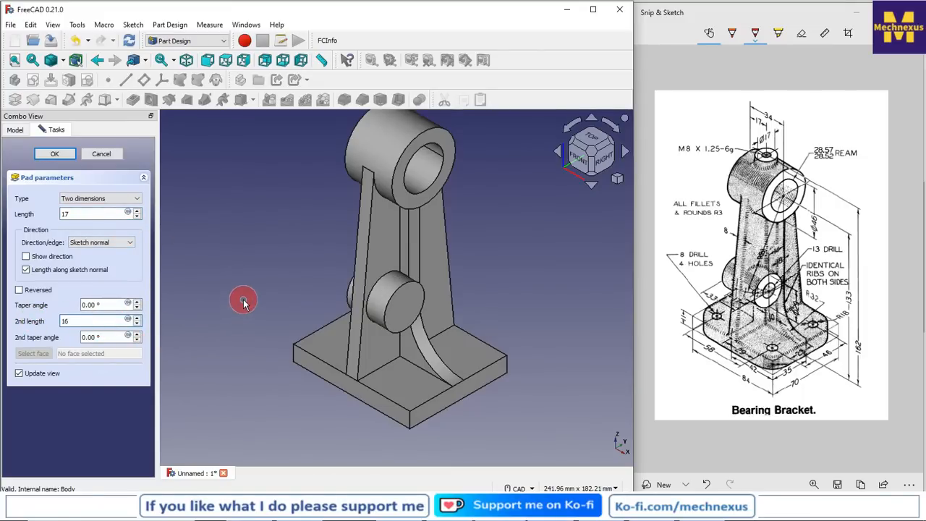
left_click(89, 217)
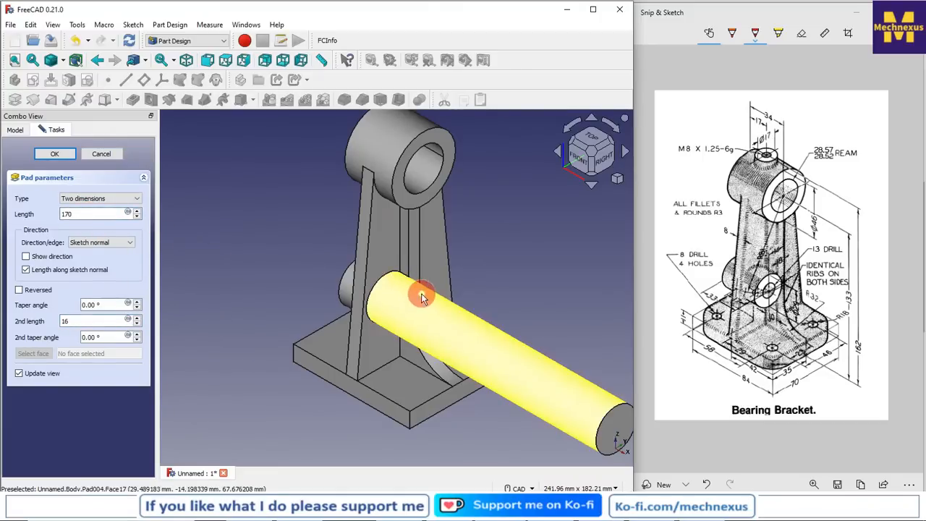
left_click(209, 255)
left_click(102, 216)
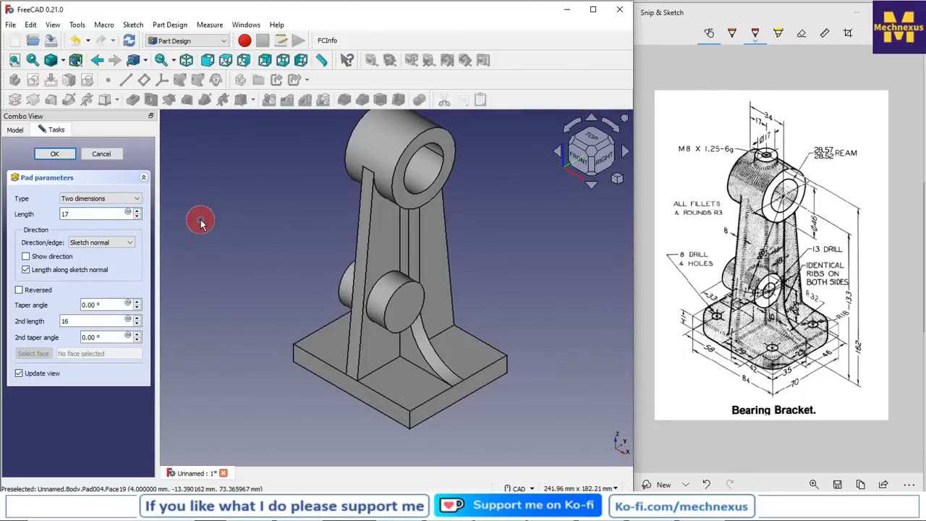
left_click(57, 154)
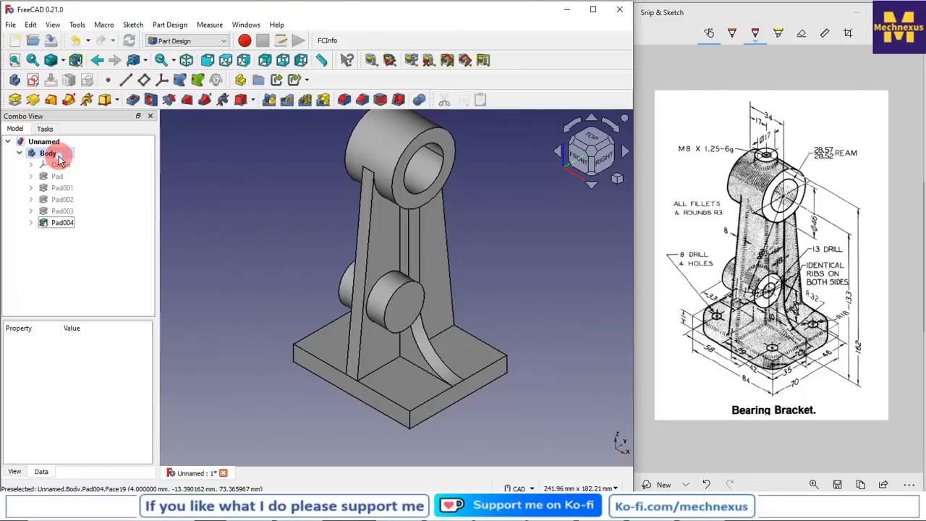
Toggle the visibility of Pad003 and Pad002 to identify which feature forms the curved rib.
scroll(292, 297, "down", 2)
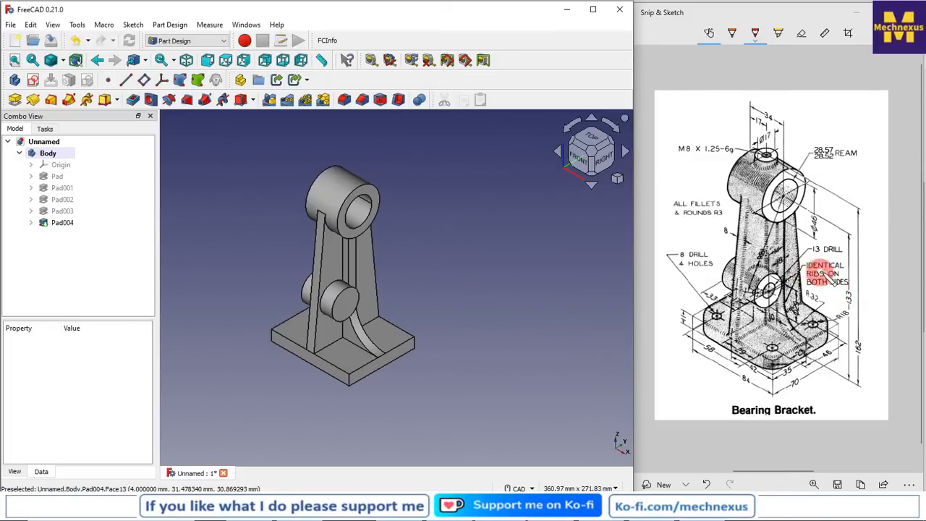
left_click(65, 212)
key("space")
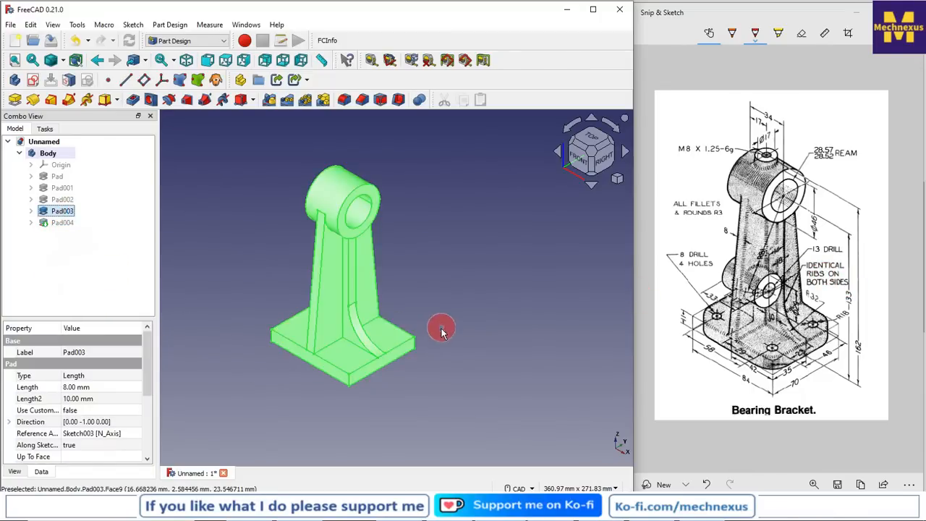
left_click(58, 200)
key("space")
left_click(63, 210)
key("space")
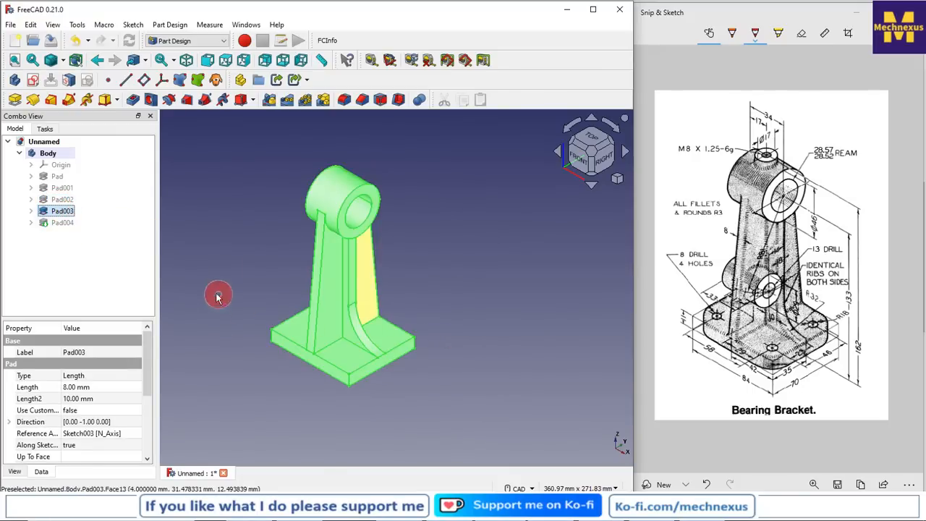
scroll(406, 384, "down", 1)
scroll(264, 325, "up", 1)
left_click(264, 325)
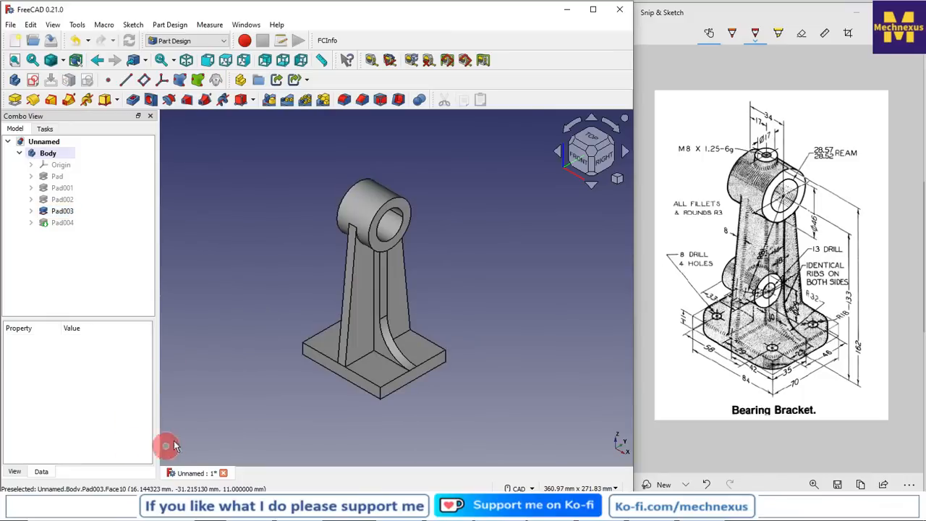
Start a Mirrored feature using the curved rib pad, Pad003, as the feature to mirror.
left_click(269, 100)
left_click(109, 183)
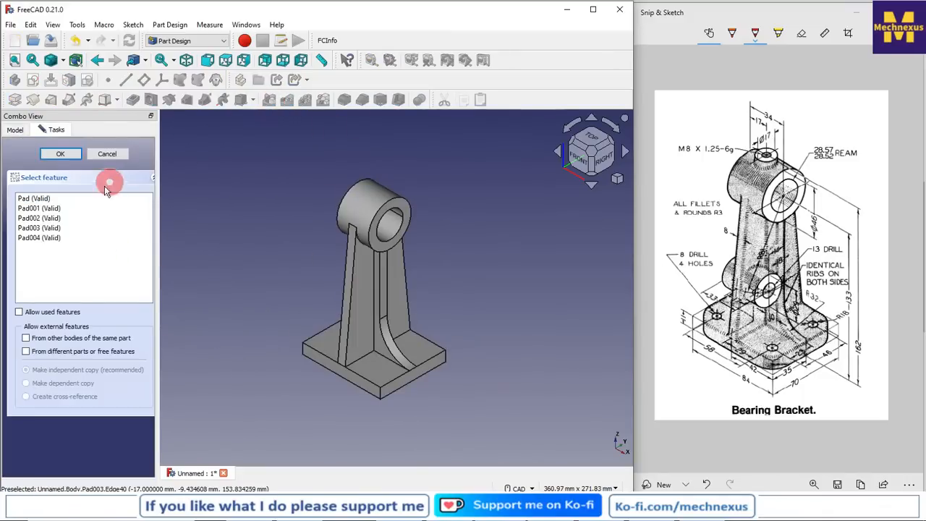
left_click(42, 229)
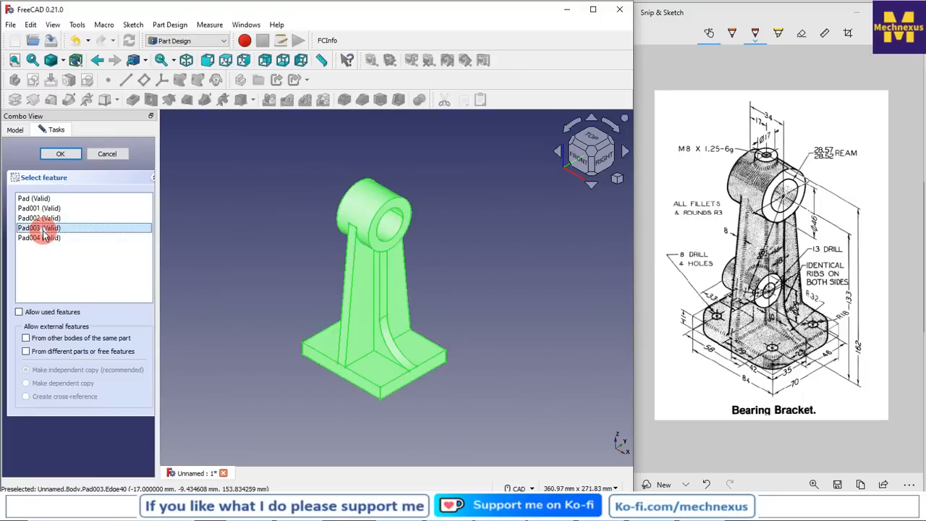
left_click(66, 157)
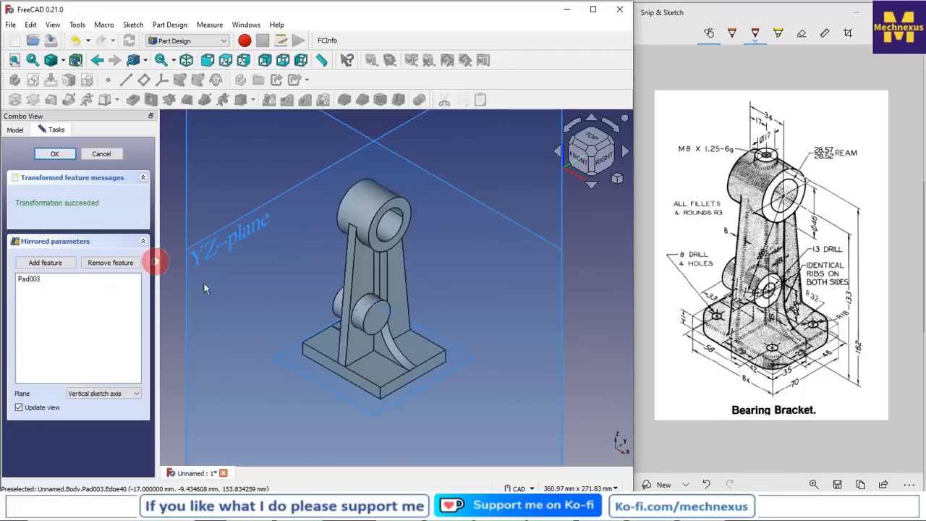
Select the YZ origin plane as the rib's mirror plane and complete the mirror.
scroll(362, 275, "down", 3)
middle_click_drag(335, 327, 341, 289)
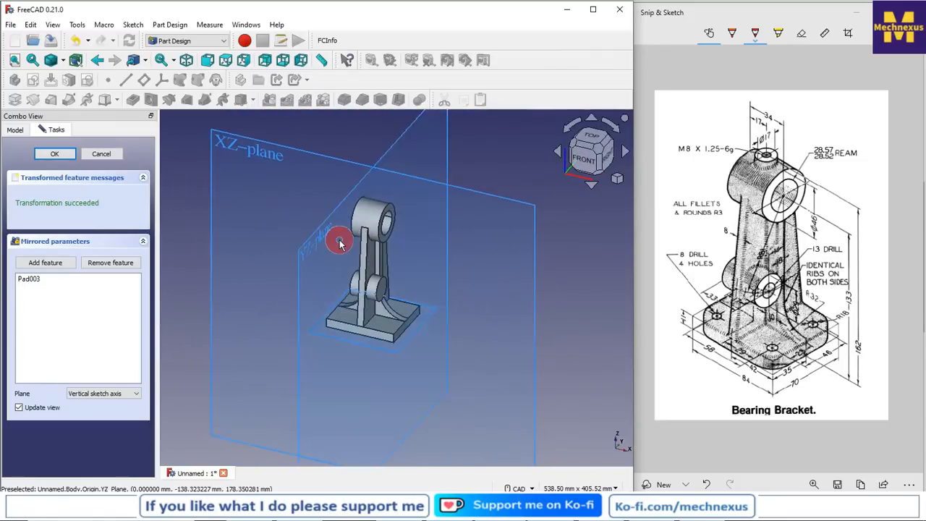
scroll(337, 240, "down", 4)
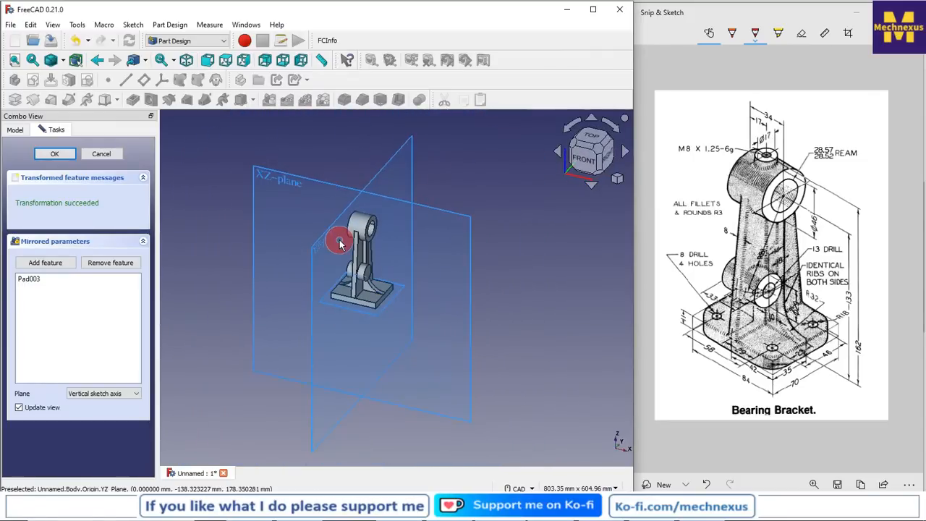
left_click(110, 397)
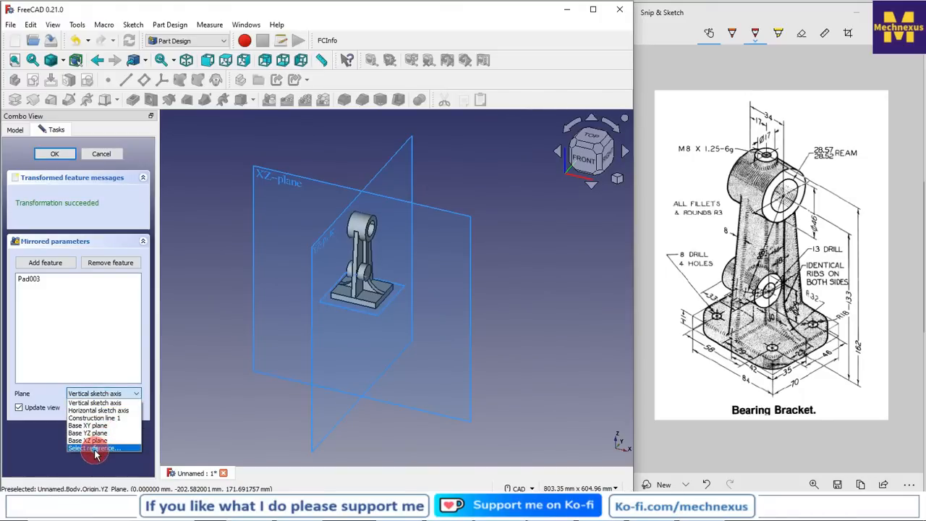
left_click(95, 449)
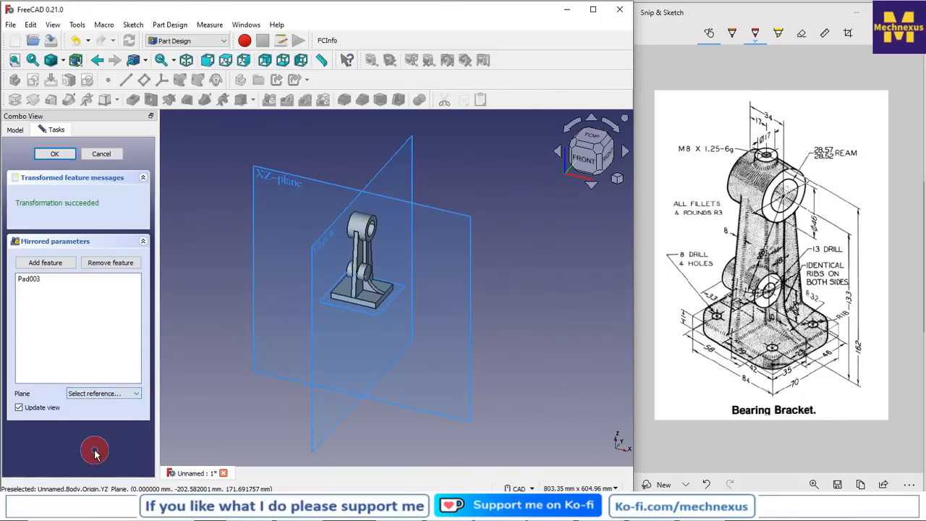
left_click(316, 243)
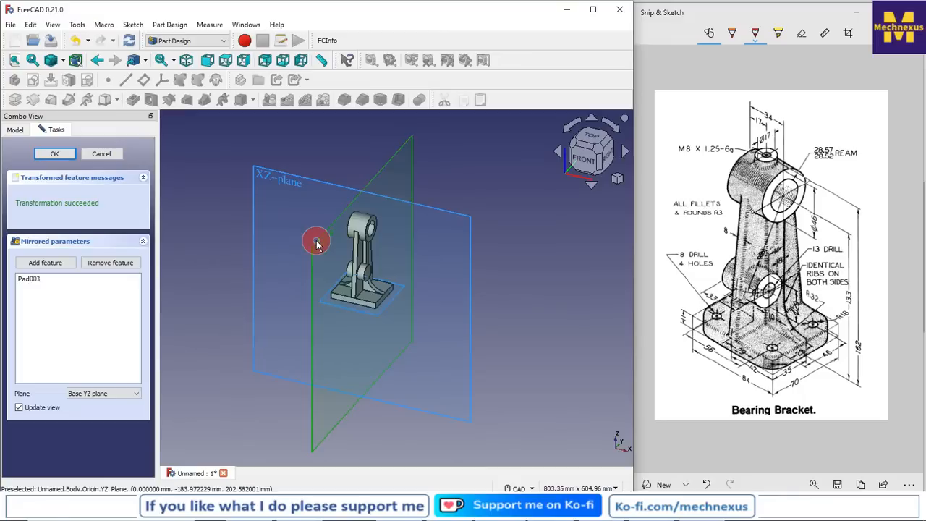
left_click(53, 154)
Inspect the mirrored rib from a slightly rotated angle and restore the isometric view.
scroll(335, 260, "up", 3)
middle_click_drag(352, 300, 315, 289)
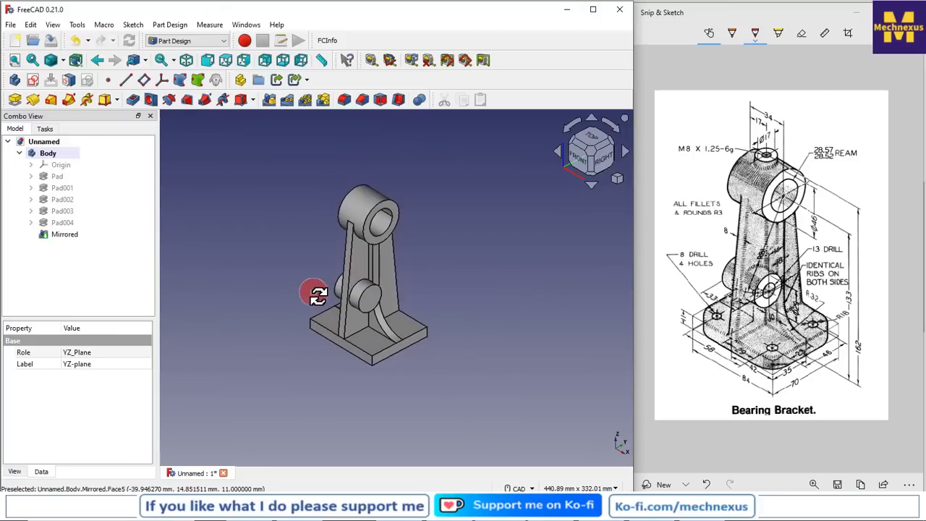
left_click(262, 354)
left_click(618, 179)
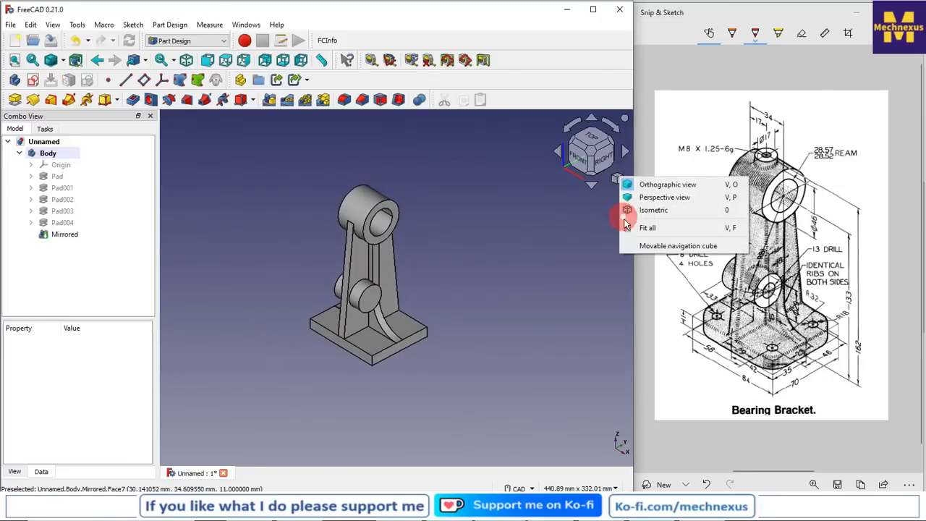
left_click(636, 215)
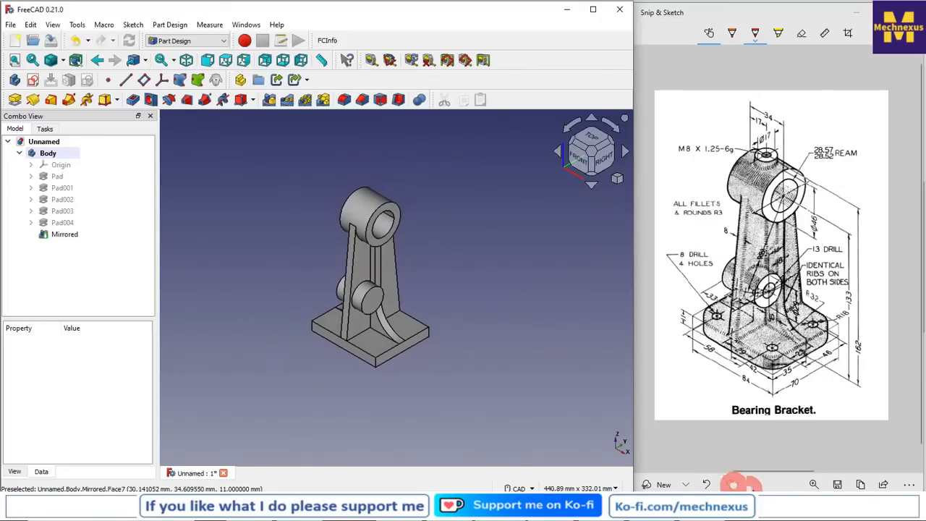
scroll(376, 265, "up", 3)
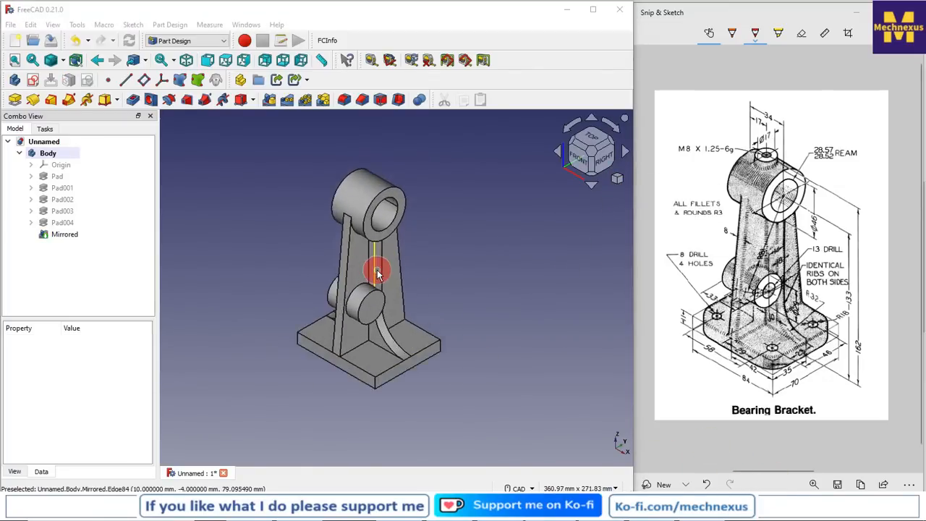
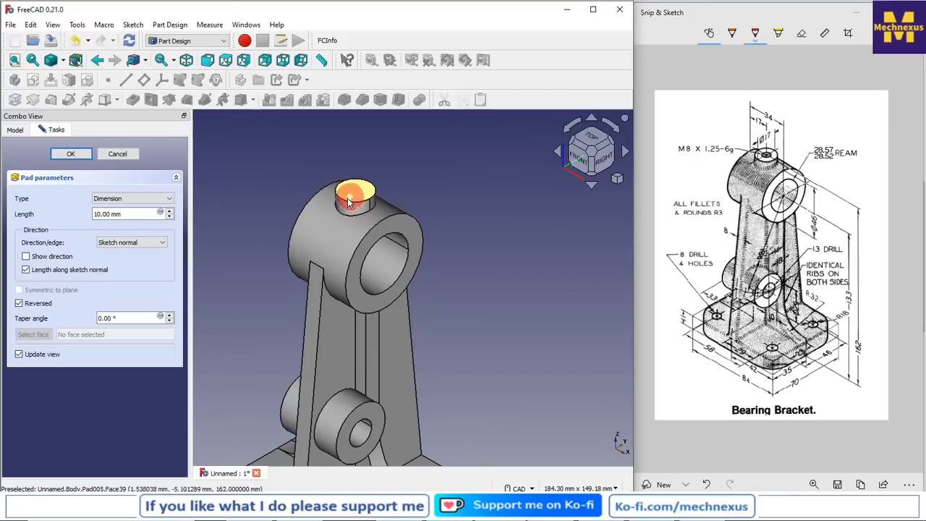
Extend the small top boss pad up to the outer cylindrical face of the bearing barrel and finish the pad.
left_click(139, 200)
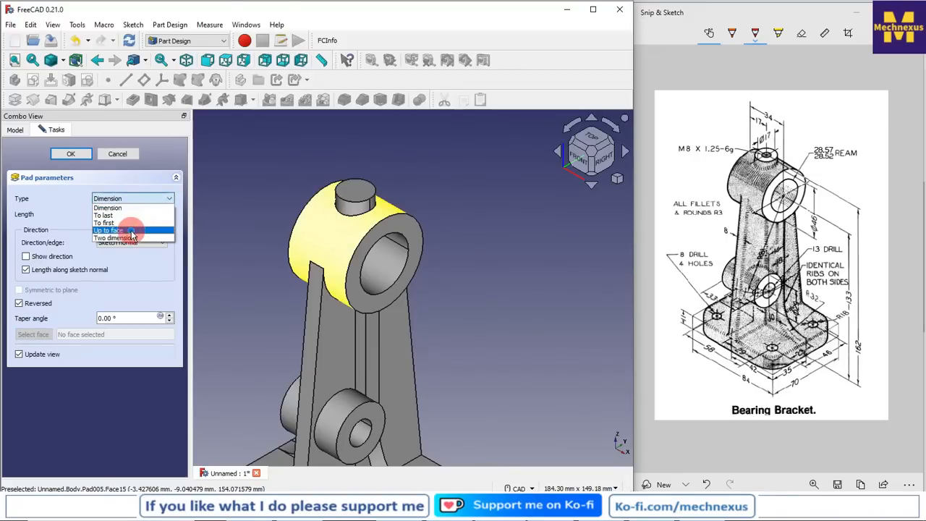
left_click(131, 232)
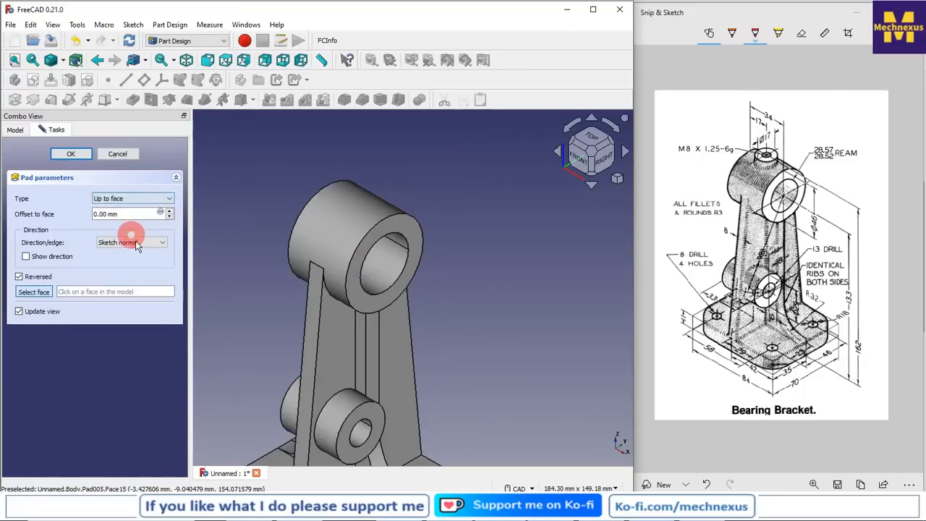
left_click(323, 225)
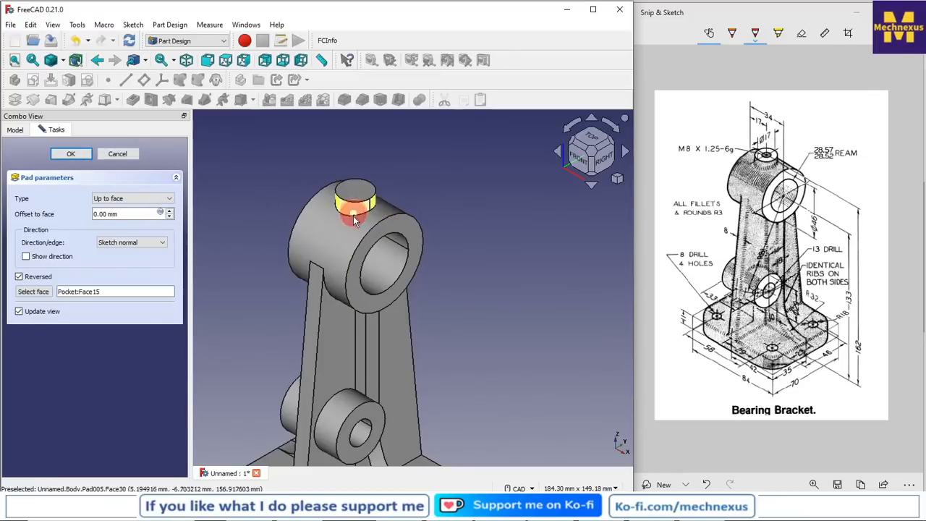
left_click(79, 160)
scroll(408, 219, "down", 3)
scroll(476, 372, "up", 1)
scroll(518, 408, "down", 1)
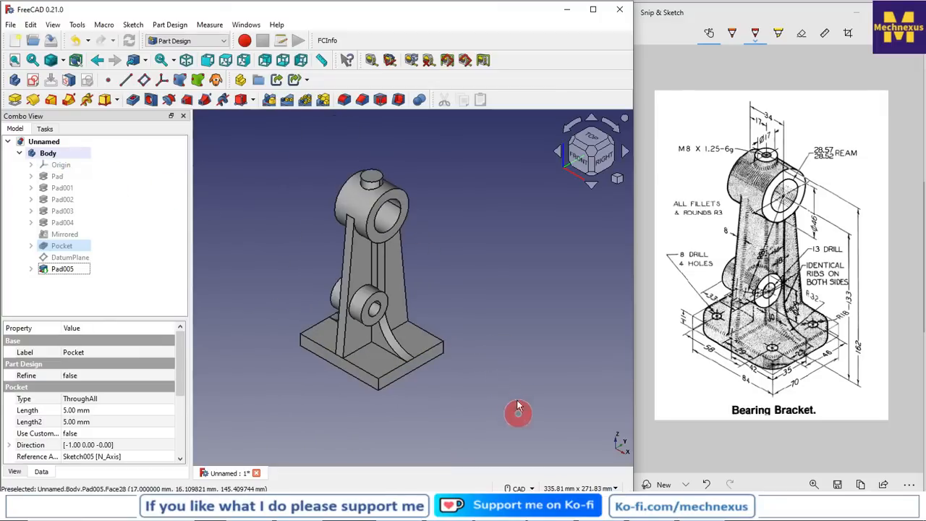
left_click(505, 332)
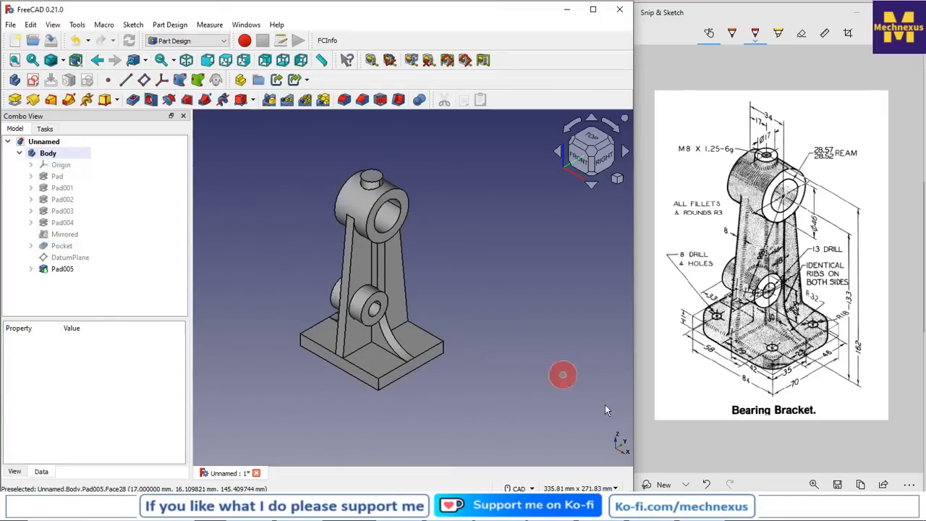
Create a sketch on the top face of the small boss and draw an origin-centred circle about 11 mm in diameter.
left_click(773, 485)
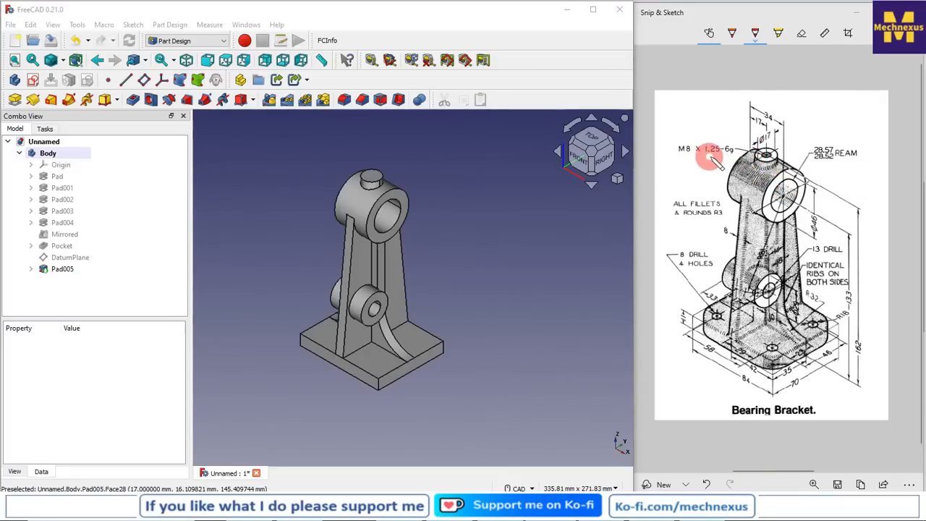
scroll(331, 188, "up", 1)
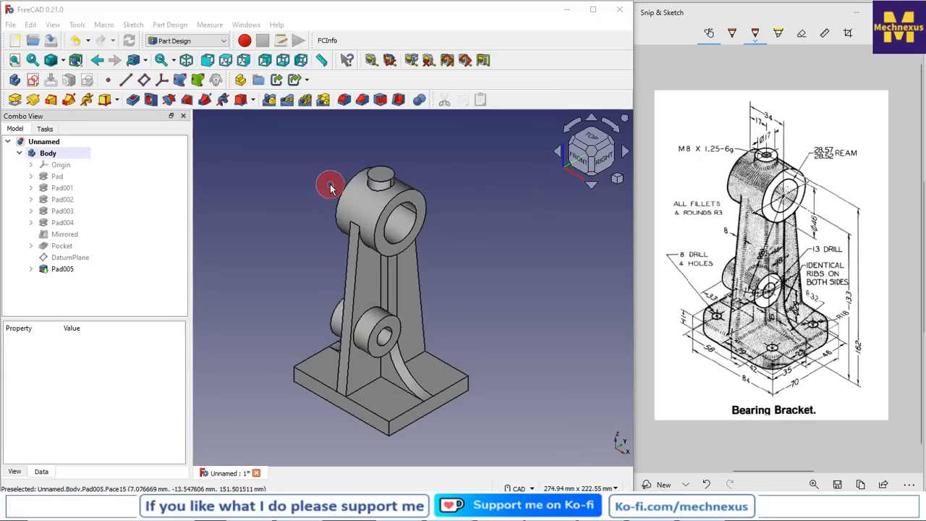
left_click(377, 177)
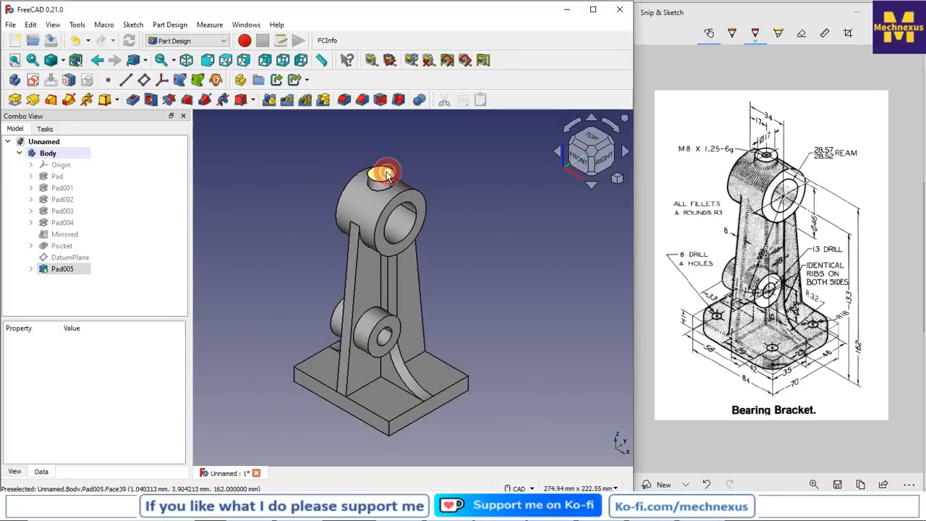
left_click(32, 79)
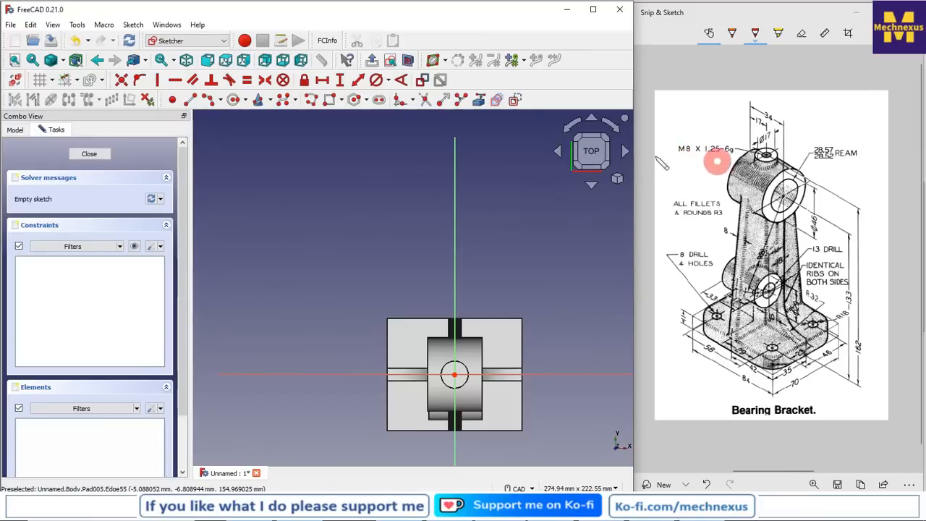
left_click(234, 100)
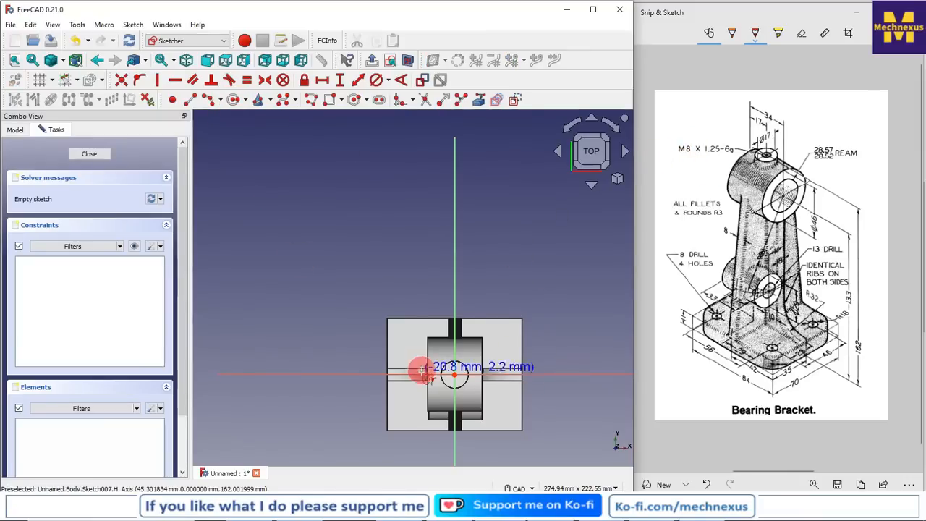
scroll(454, 375, "up", 3)
left_click(454, 374)
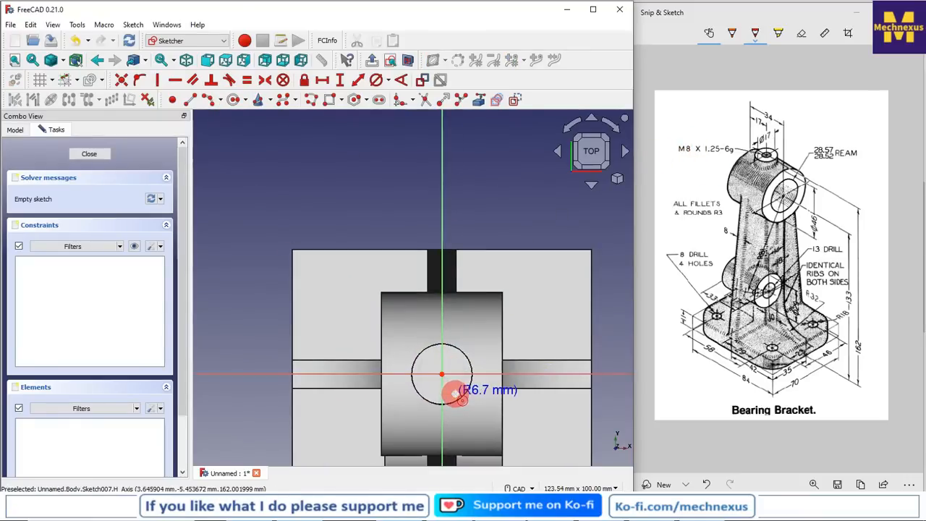
left_click(454, 392)
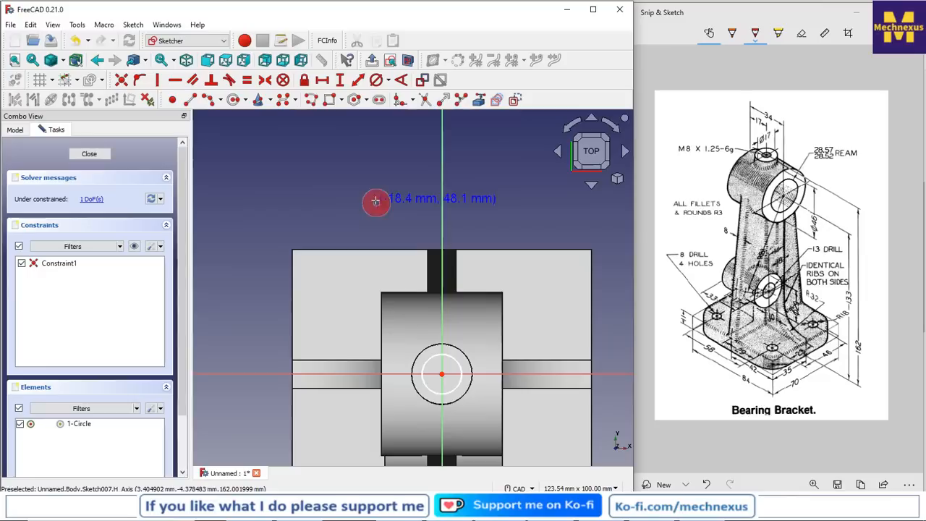
Constrain the circle's diameter to 8 mm and close the sketch.
left_click(376, 80)
left_click(454, 355)
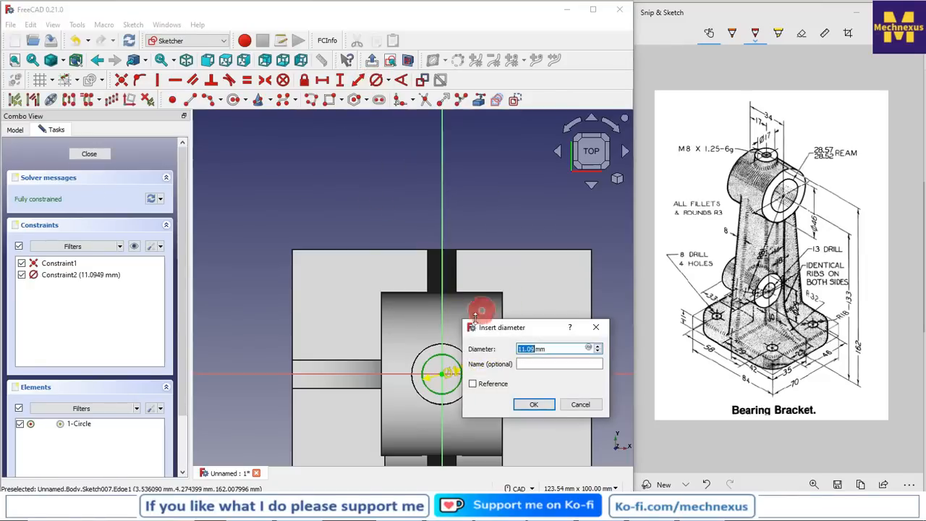
key("Return")
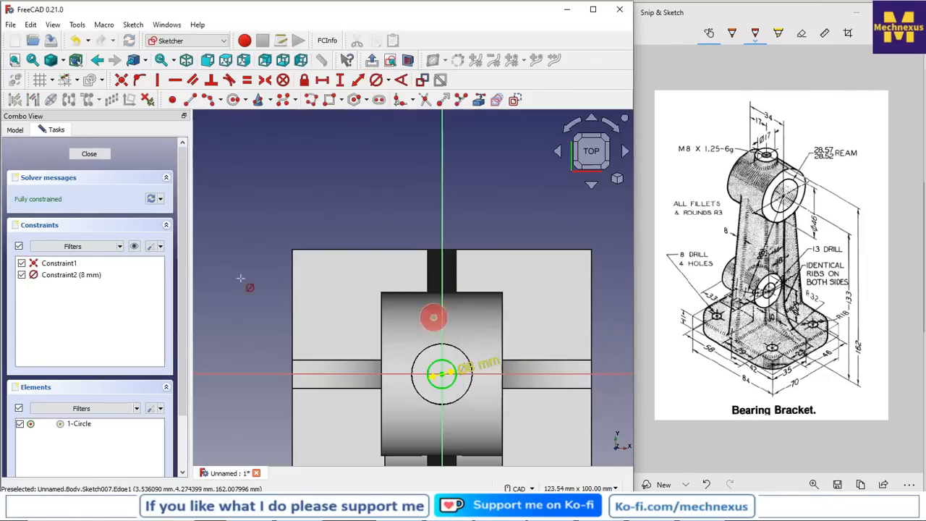
left_click(89, 156)
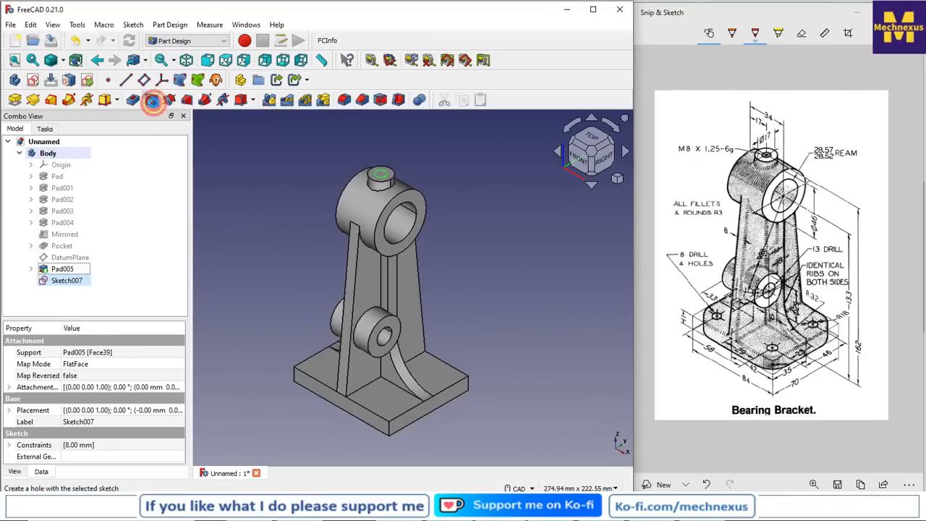
Start a Hole from the 8 mm circle sketch, using the ISO metric regular profile and size M8.
left_click(153, 103)
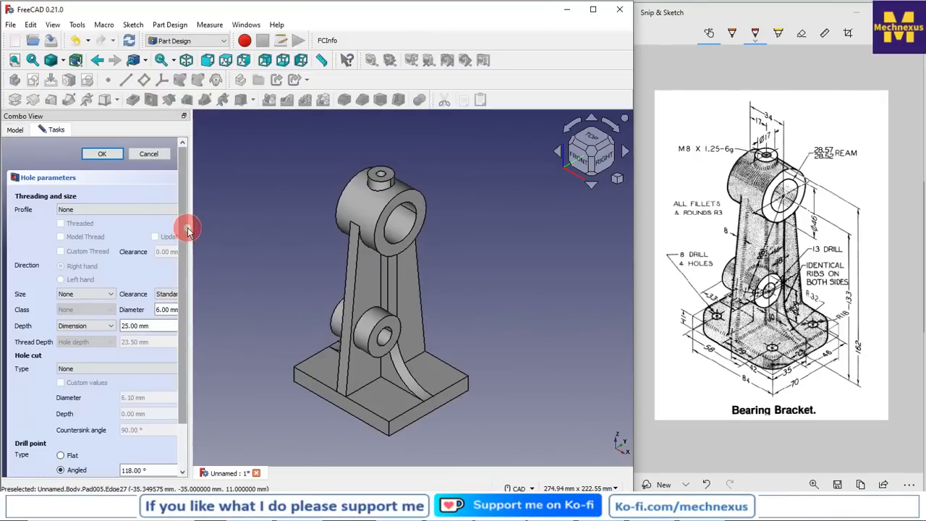
left_click_drag(194, 228, 300, 229)
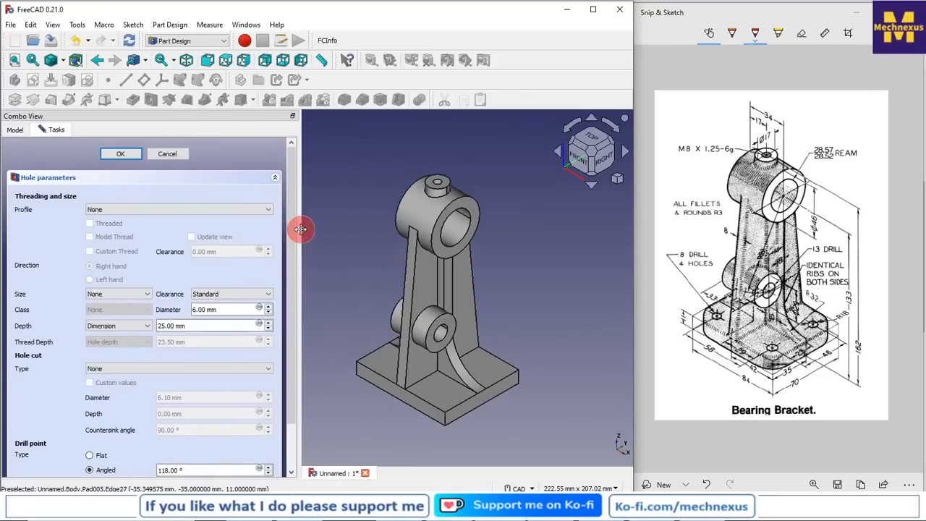
left_click(159, 211)
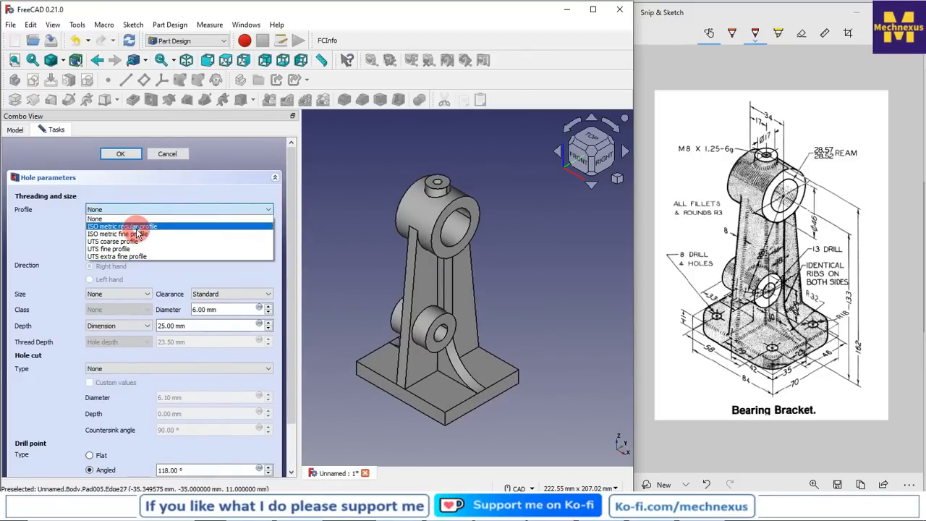
left_click(142, 227)
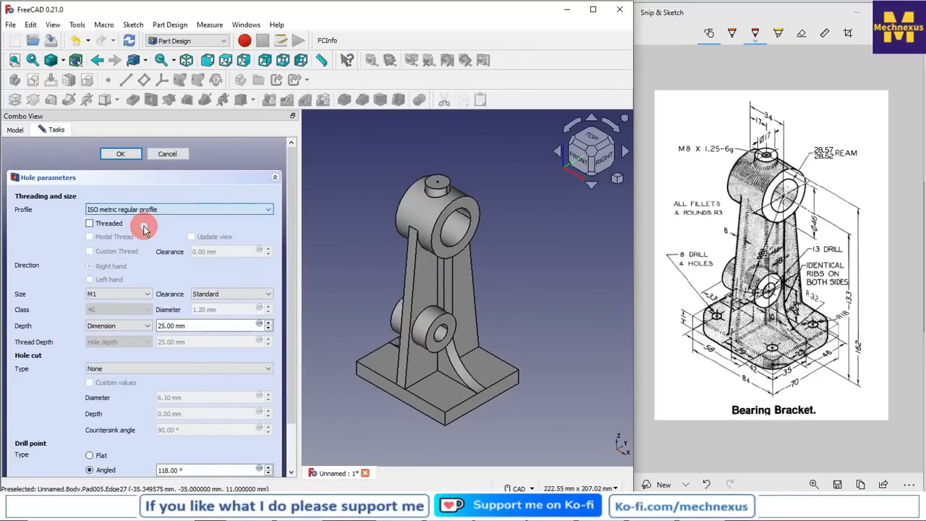
left_click(98, 294)
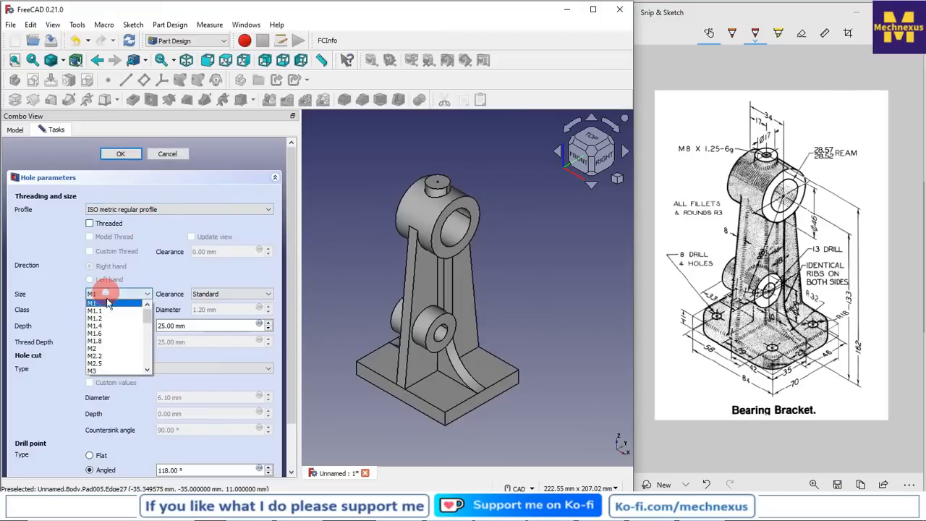
scroll(110, 342, "down", 3)
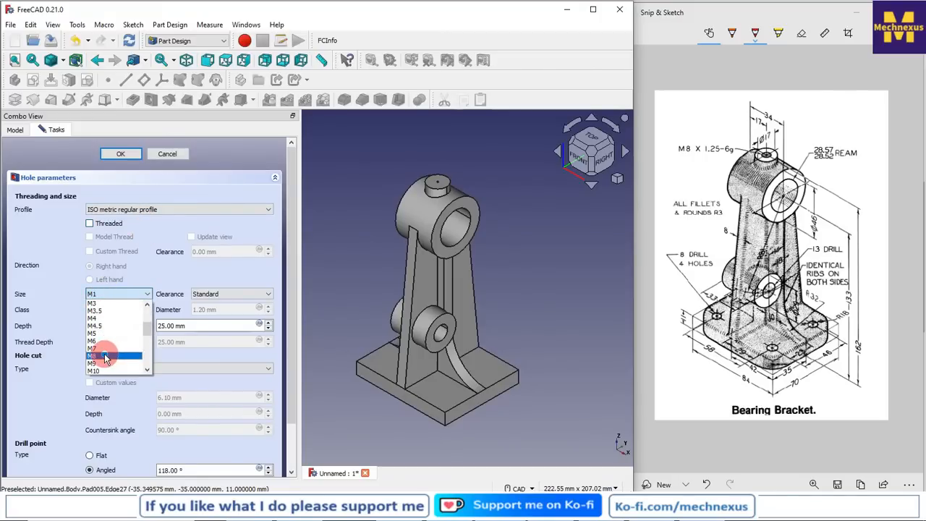
left_click(105, 356)
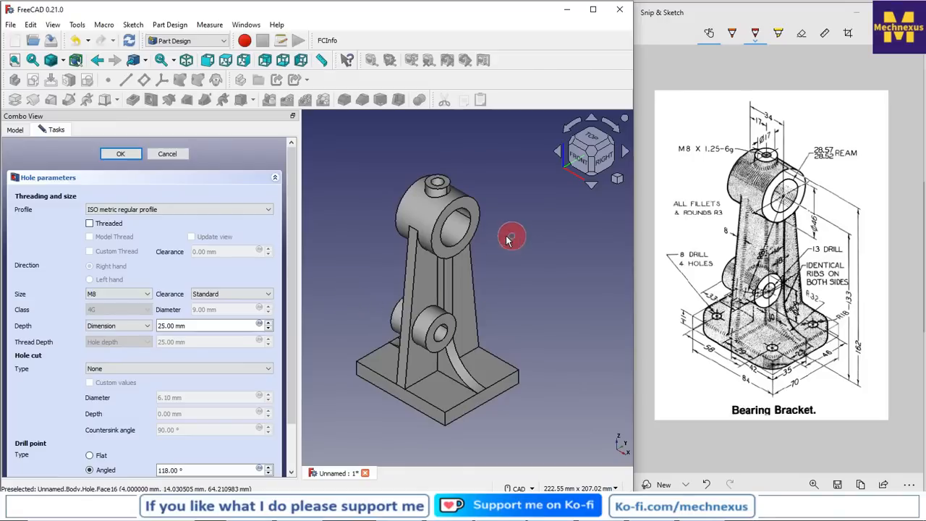
Set the depth of the M8 hole in the top boss to 20 mm.
middle_click_drag(510, 239, 483, 159)
scroll(498, 286, "down", 5)
scroll(463, 210, "up", 8)
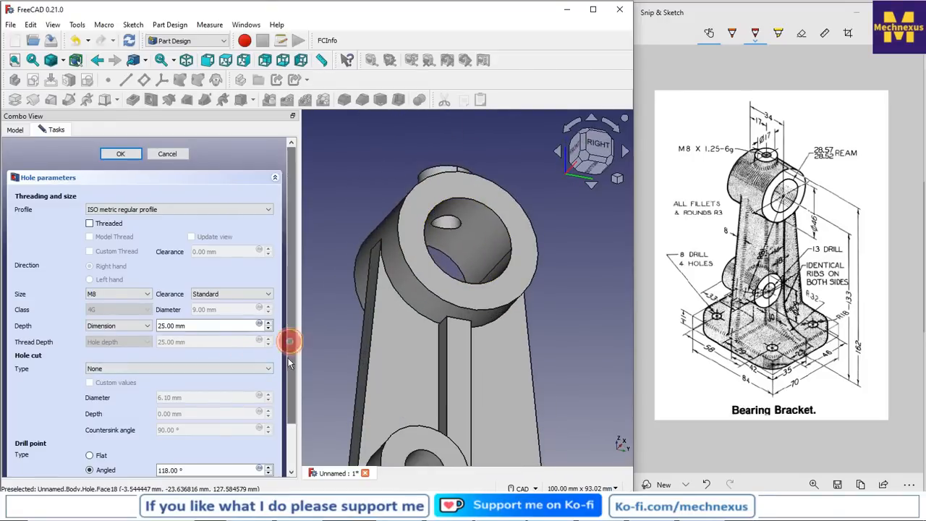
left_click_drag(290, 344, 287, 384)
left_click(190, 273)
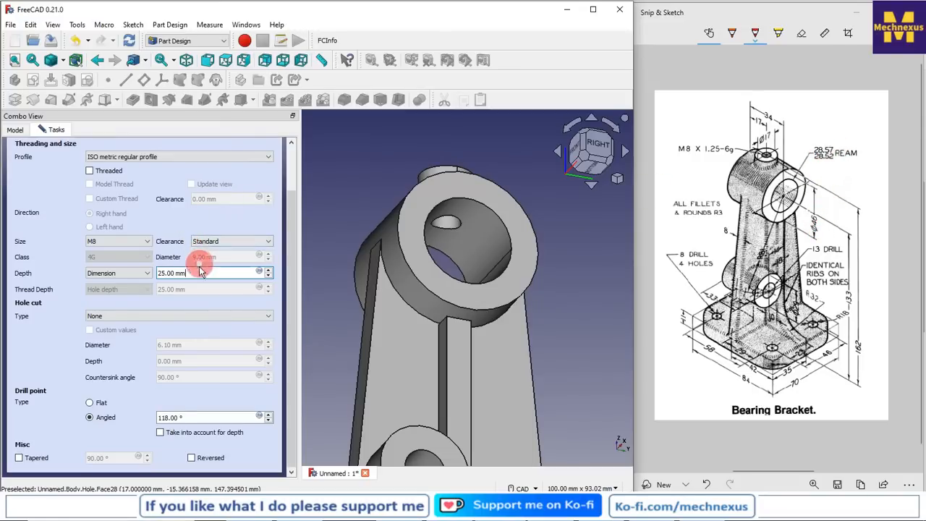
left_click_drag(199, 273, 125, 272)
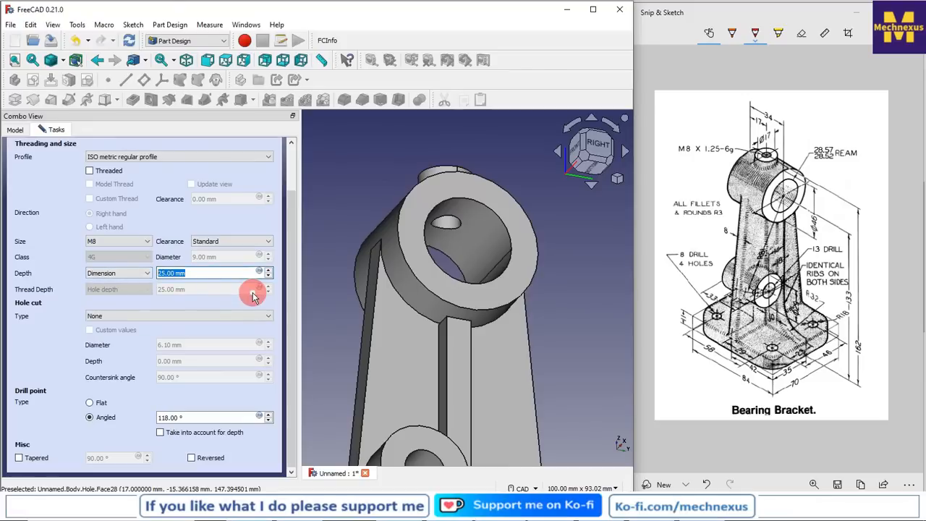
left_click(135, 281)
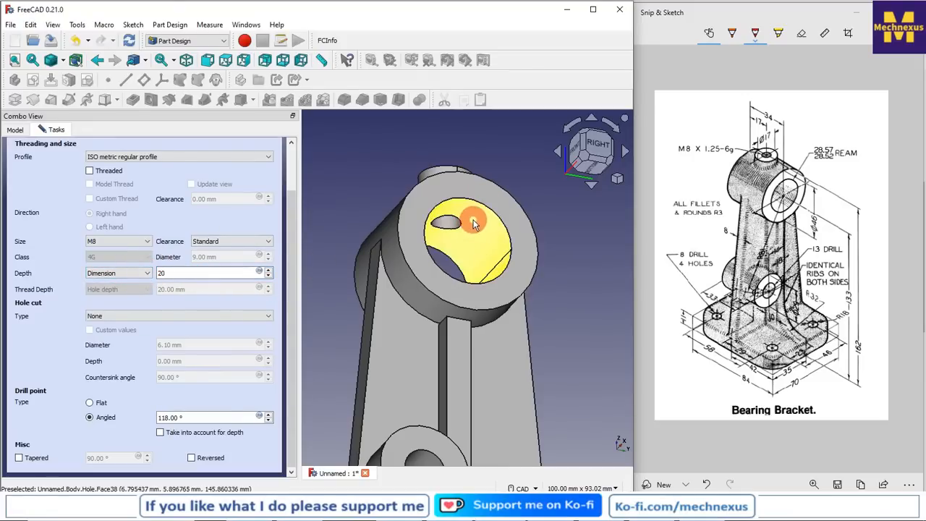
scroll(464, 228, "down", 2)
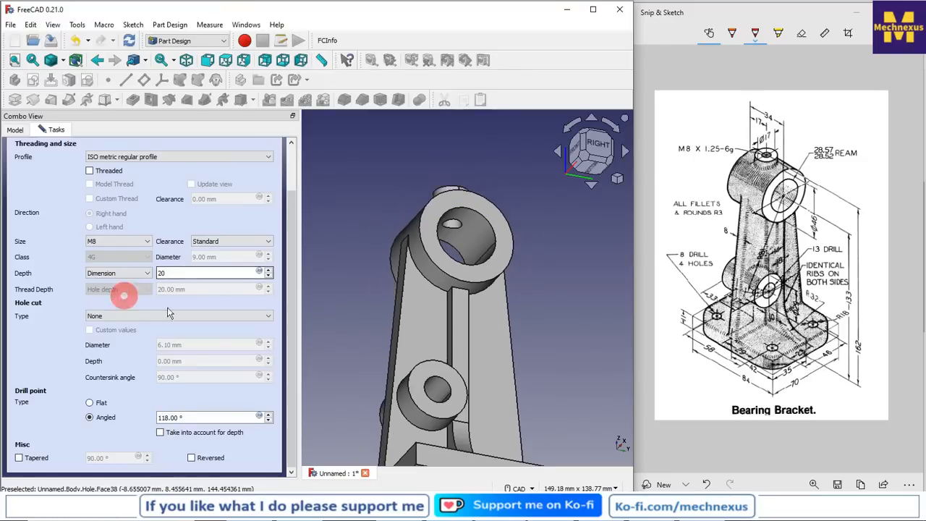
Give the hole a flat drill point and finish the Hole feature.
left_click(90, 404)
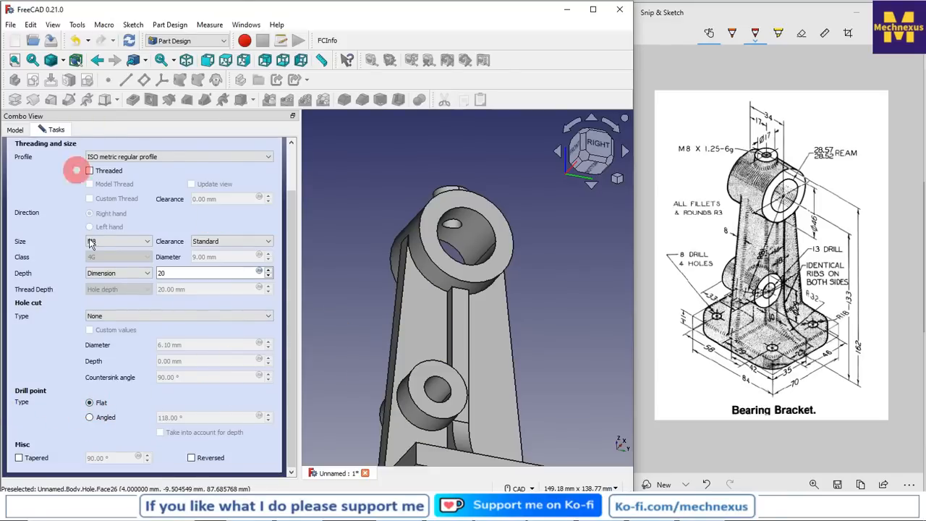
left_click_drag(296, 290, 296, 228)
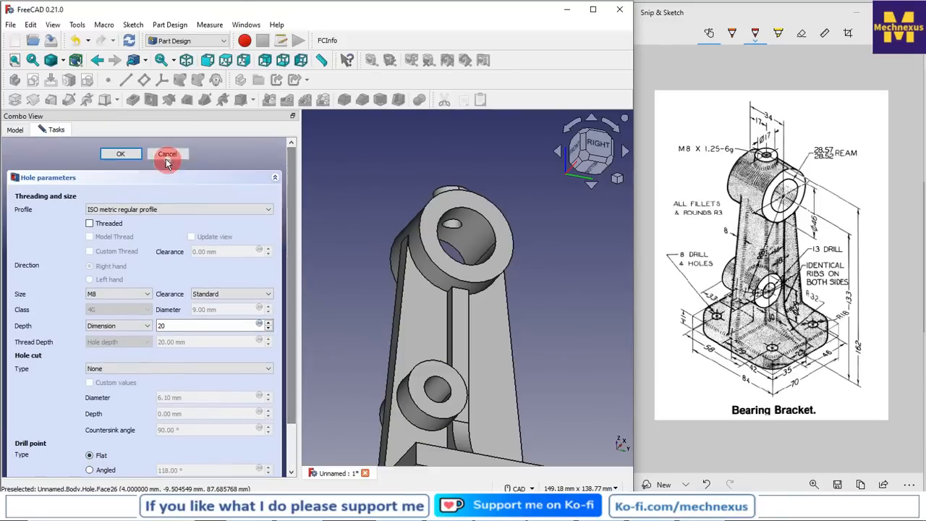
left_click(123, 155)
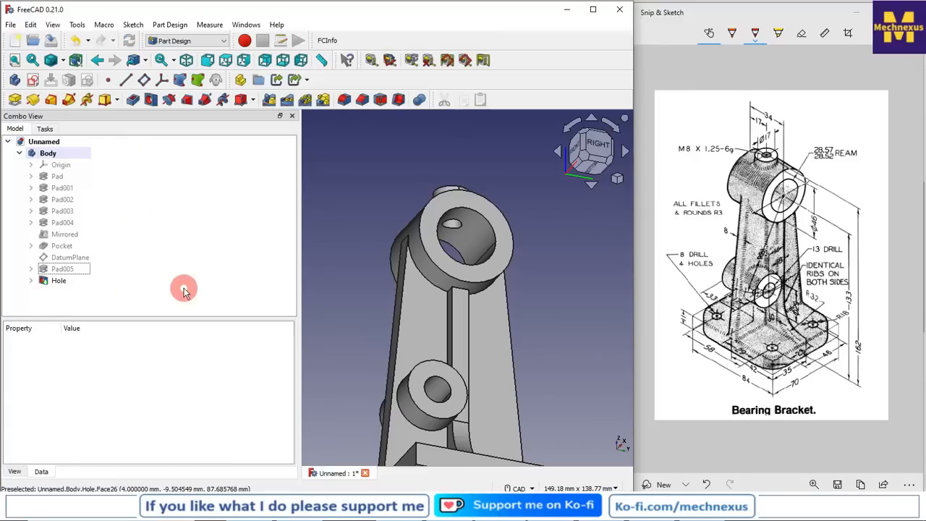
Set the Threaded property of the finished hole to true in its feature properties.
left_click(61, 282)
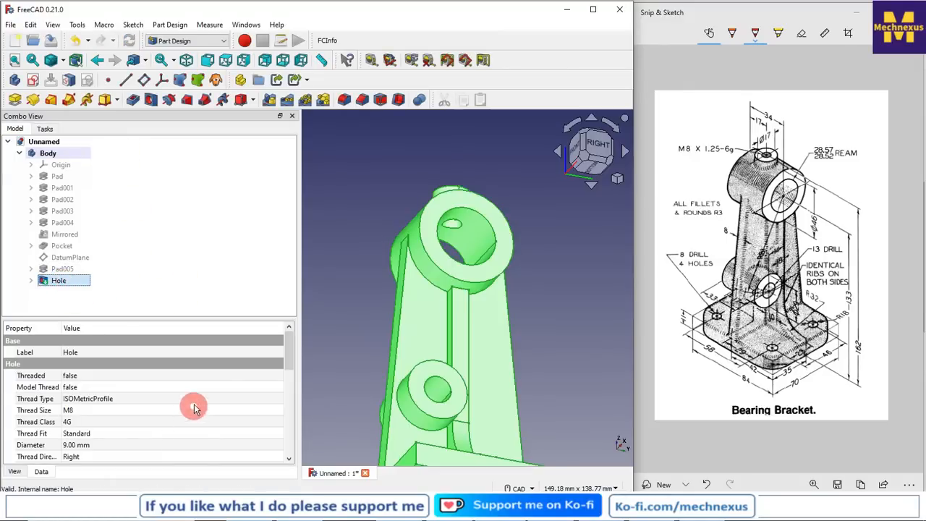
left_click_drag(161, 318, 165, 258)
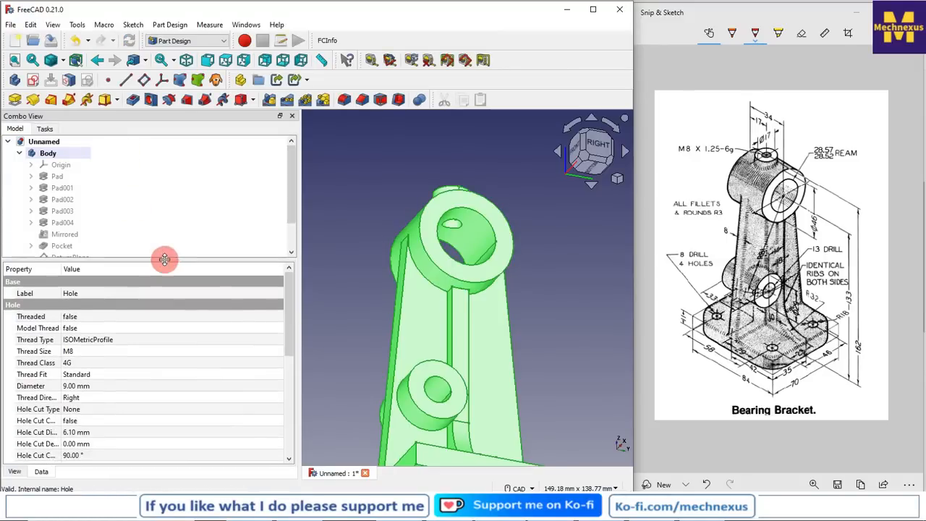
left_click(102, 366)
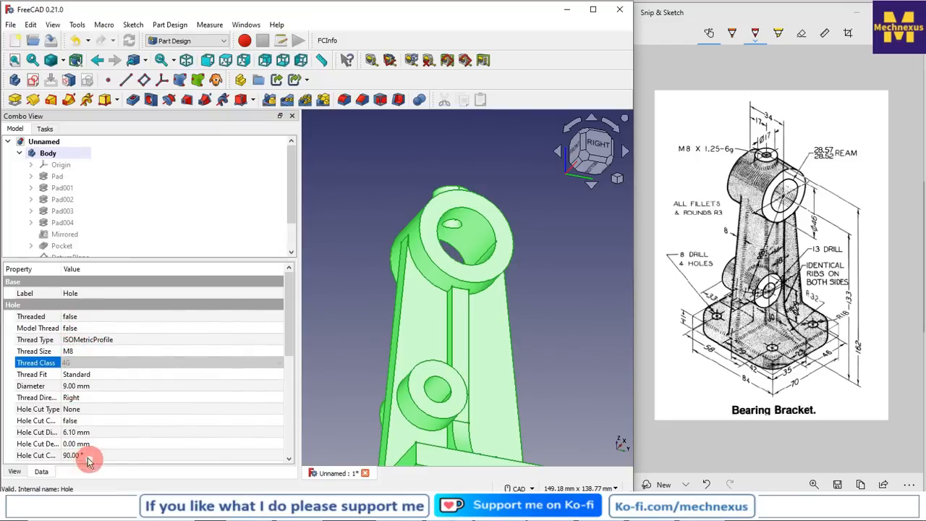
left_click_drag(63, 270, 106, 269)
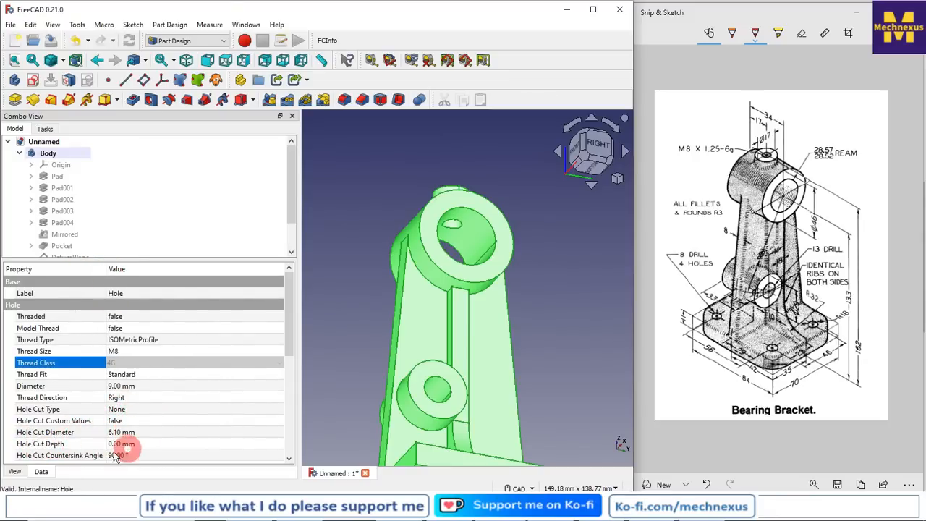
left_click(130, 317)
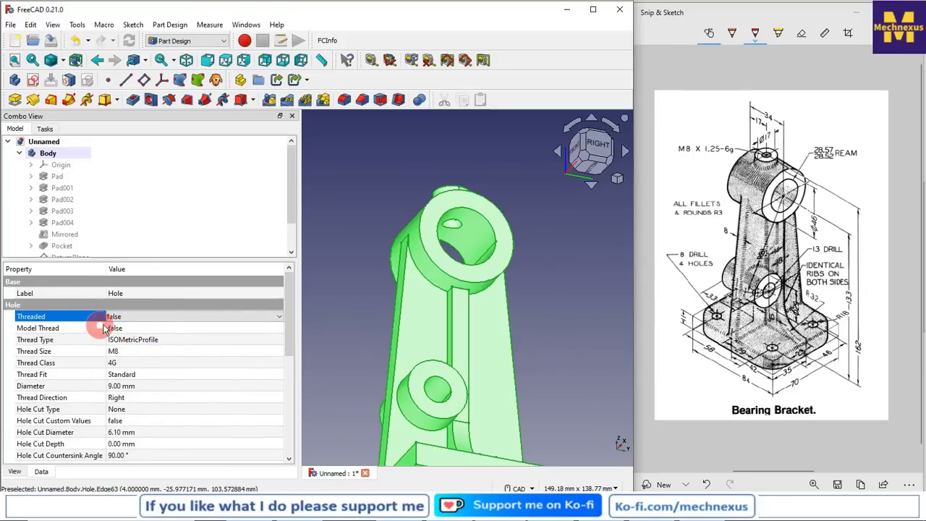
left_click(133, 318)
left_click(123, 335)
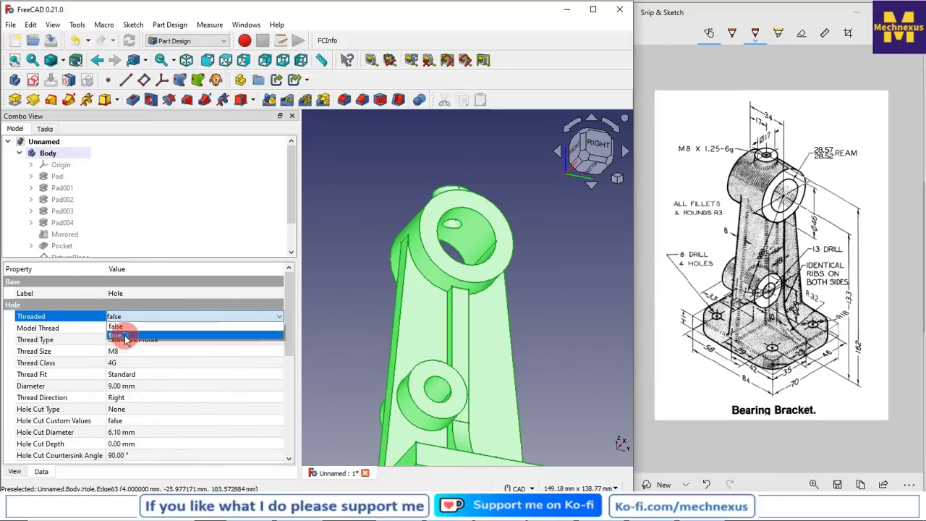
left_click(368, 321)
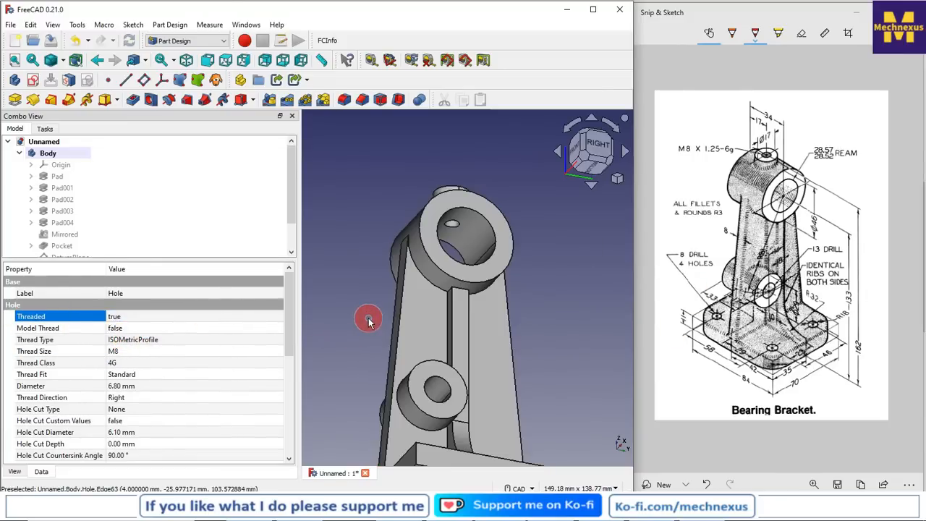
Examine the threaded hole in the top boss in isometric view, along with its properties and the whole bracket.
left_click(624, 181)
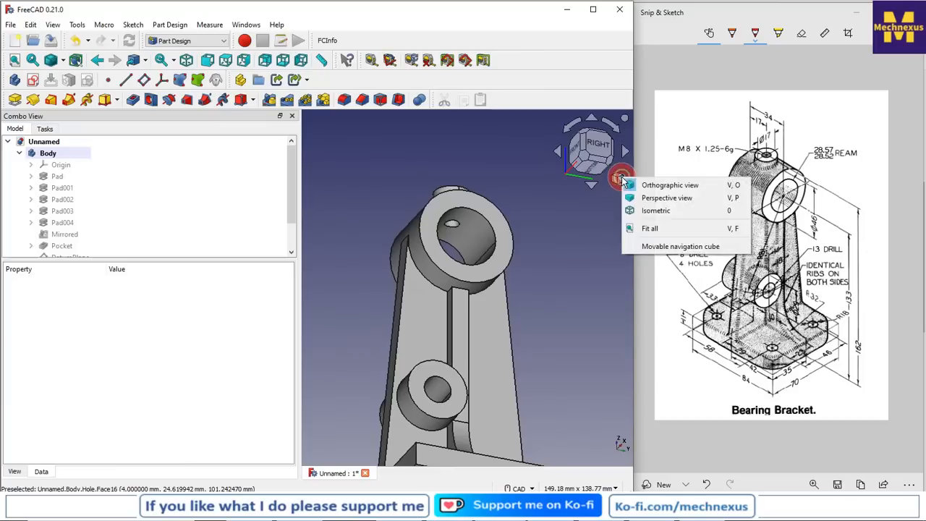
left_click(647, 210)
scroll(456, 250, "up", 3)
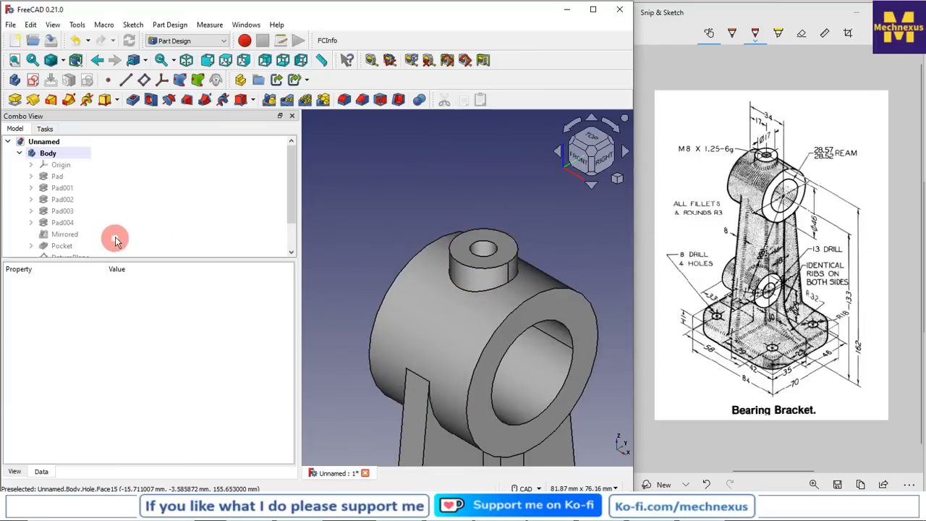
scroll(116, 241, "down", 1)
left_click(61, 245)
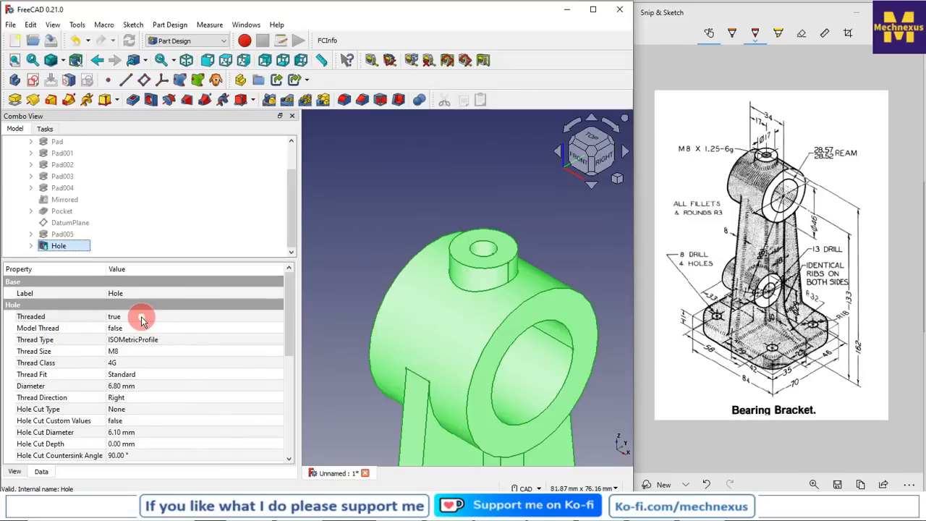
left_click_drag(301, 335, 181, 331)
scroll(312, 232, "down", 5)
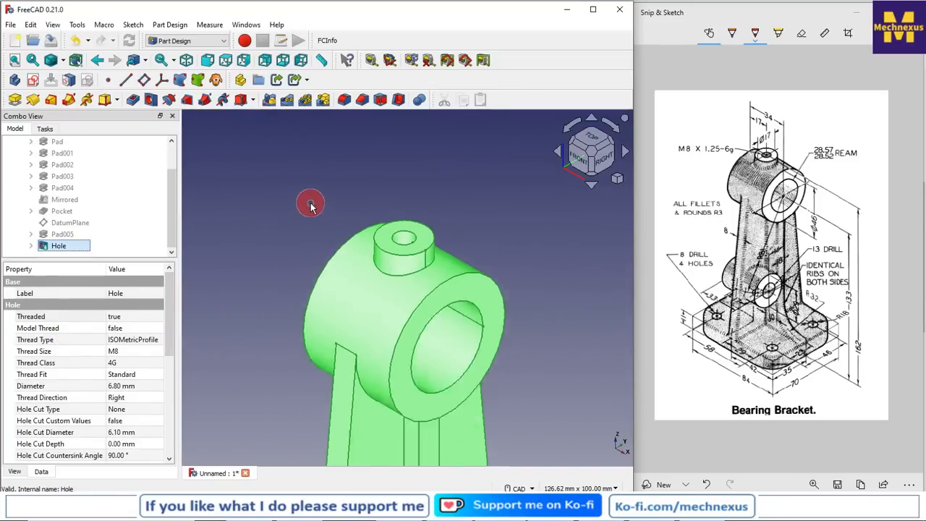
left_click(290, 250)
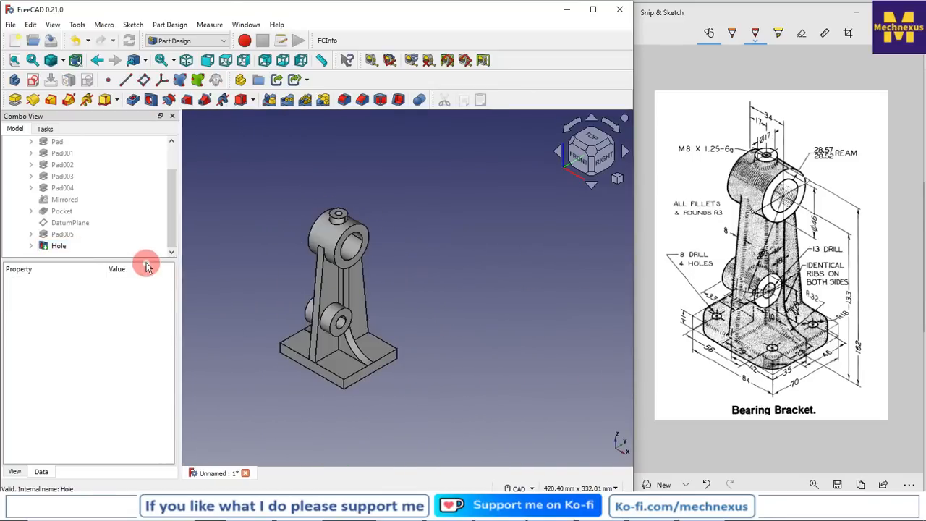
left_click_drag(147, 258, 155, 340)
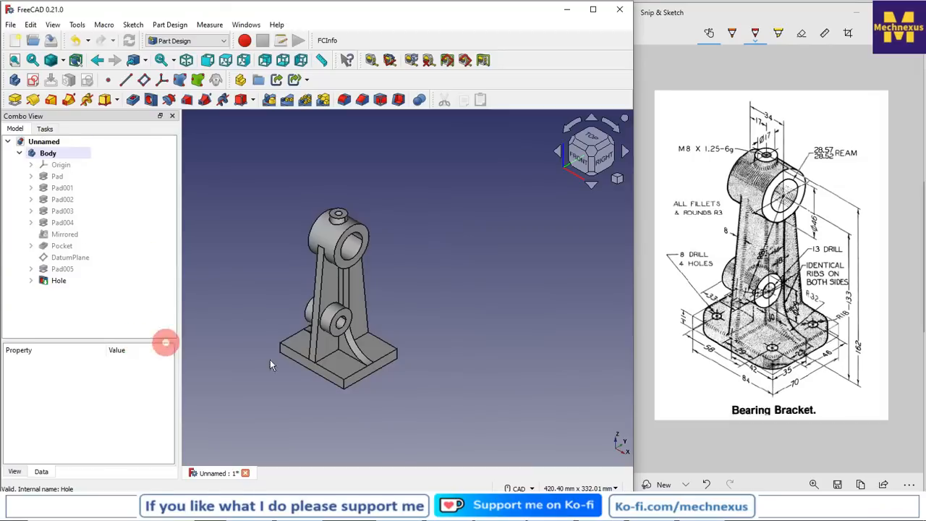
left_click(778, 487)
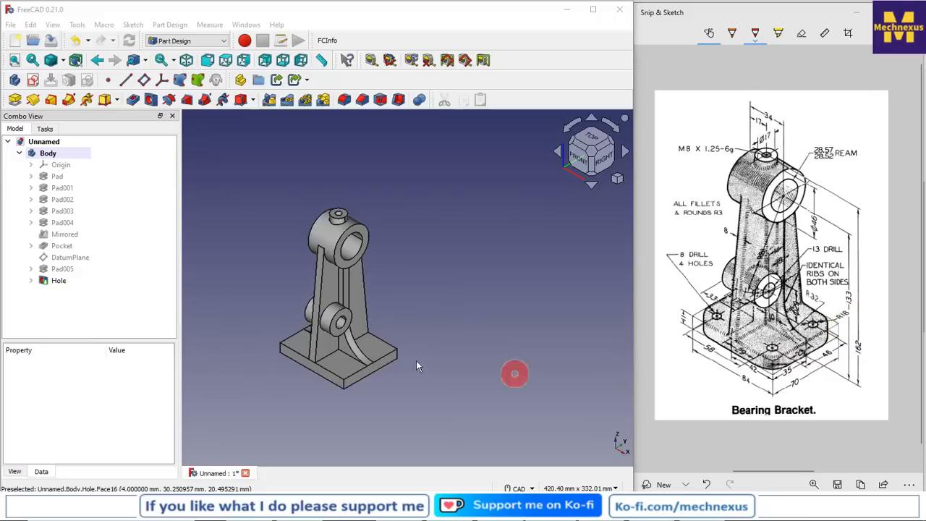
Start a fillet with an 18 mm radius and pick the vertical edge at the base plate's front corner.
scroll(325, 364, "up", 3)
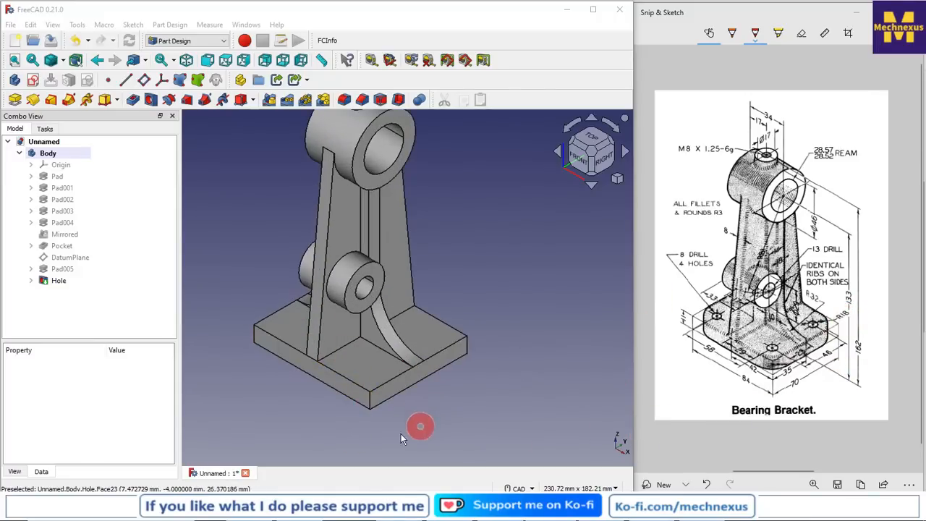
left_click(352, 115)
left_click(346, 99)
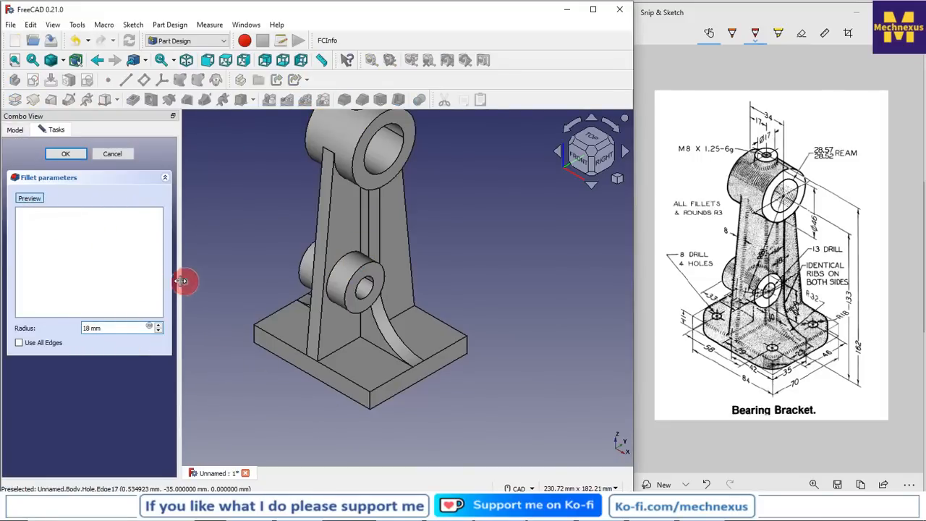
left_click(221, 268)
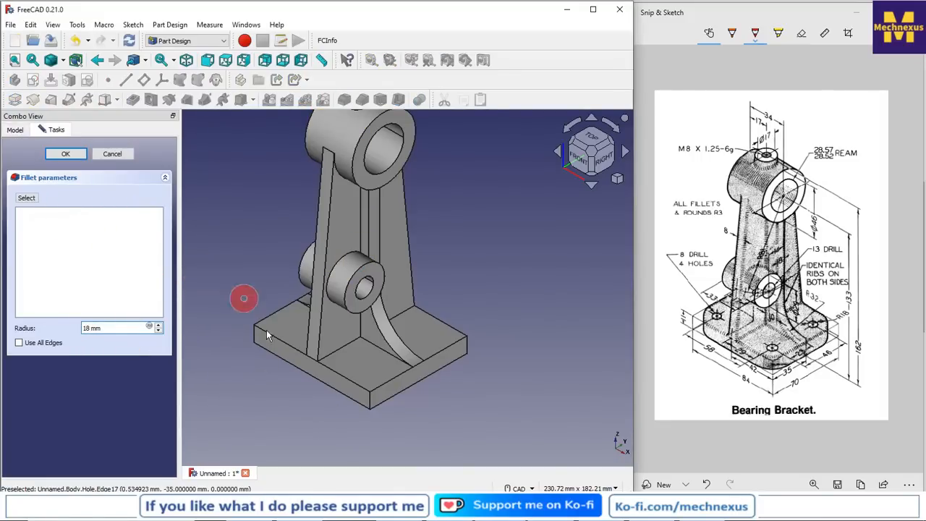
left_click(372, 402)
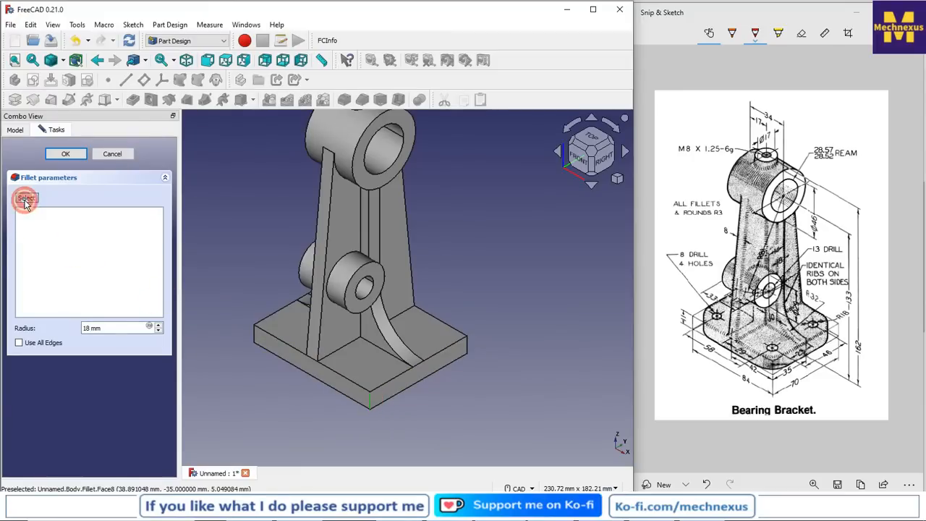
left_click(372, 400)
Add the base plate's other three vertical corner edges to the 18 mm fillet and finish it.
left_click(469, 343)
middle_click_drag(225, 371, 472, 371)
left_click(472, 371)
middle_click_drag(362, 356, 472, 311)
left_click(262, 364)
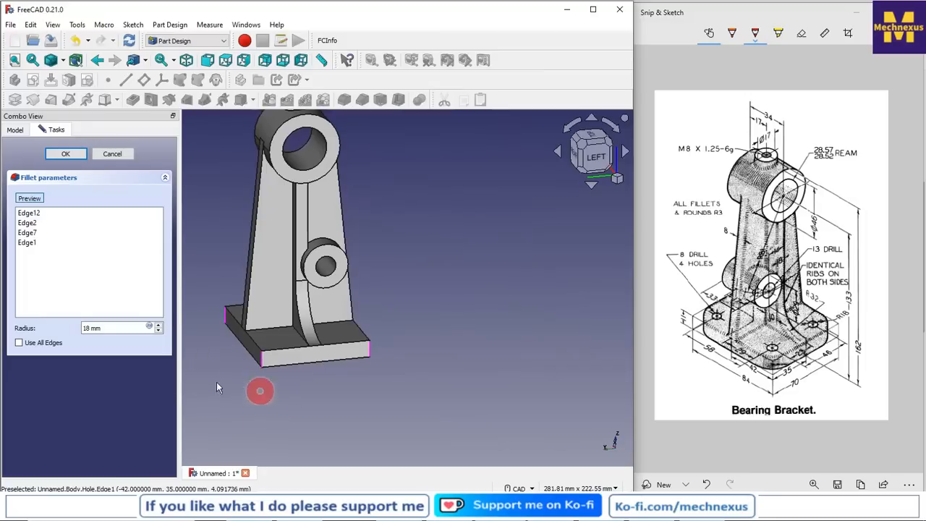
left_click(65, 155)
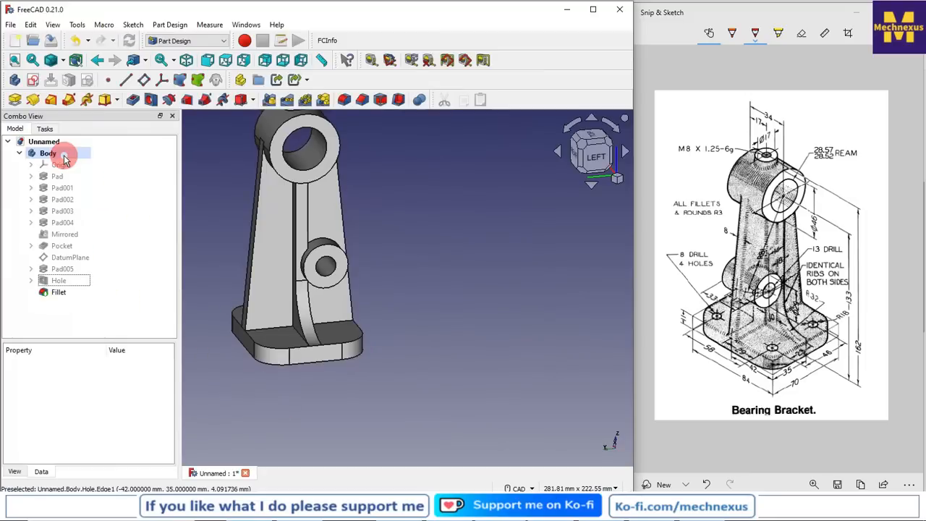
Create a sketch on the top face of the base plate and start the Rectangle tool.
left_click(624, 179)
left_click(648, 208)
scroll(302, 344, "down", 1)
scroll(532, 416, "up", 3)
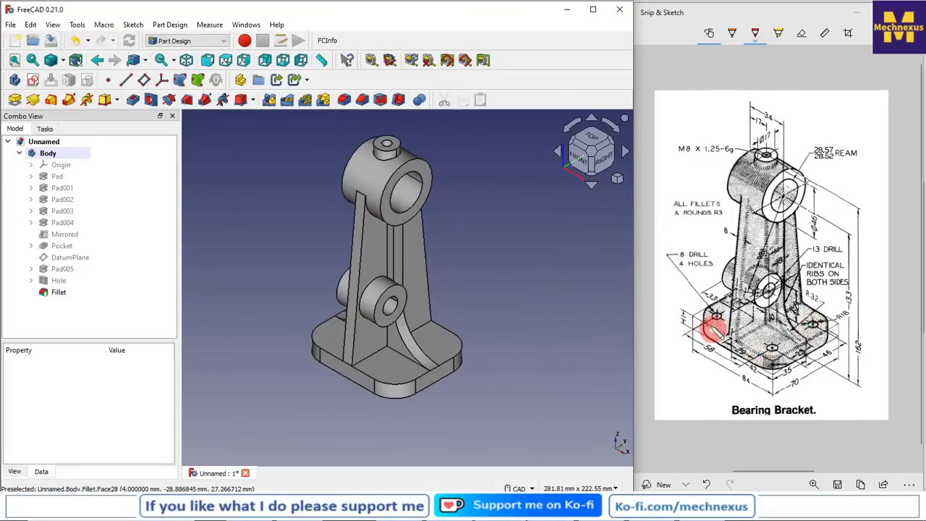
middle_click_drag(512, 320, 265, 338)
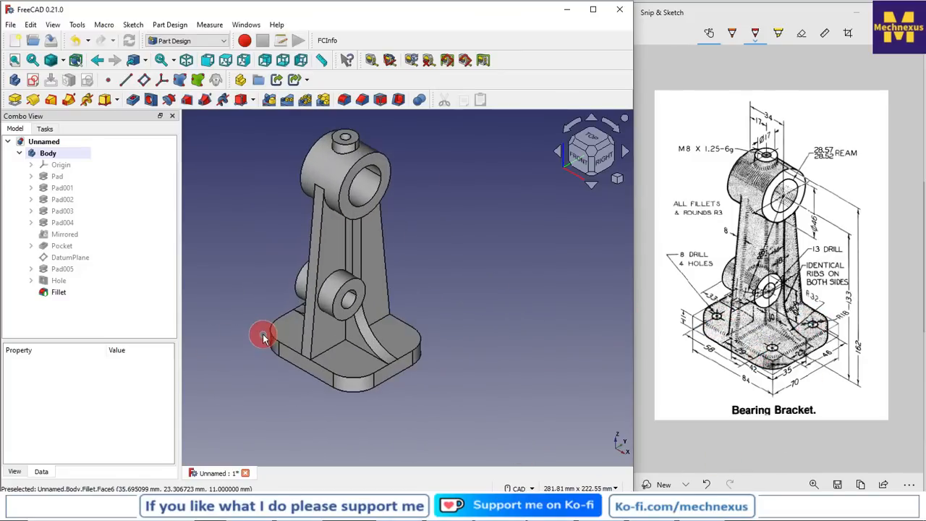
left_click(351, 368)
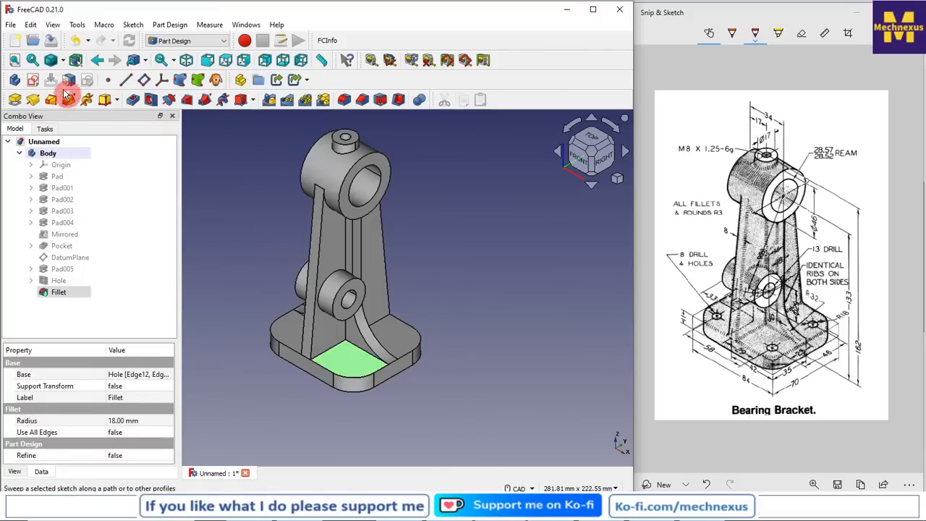
left_click(34, 81)
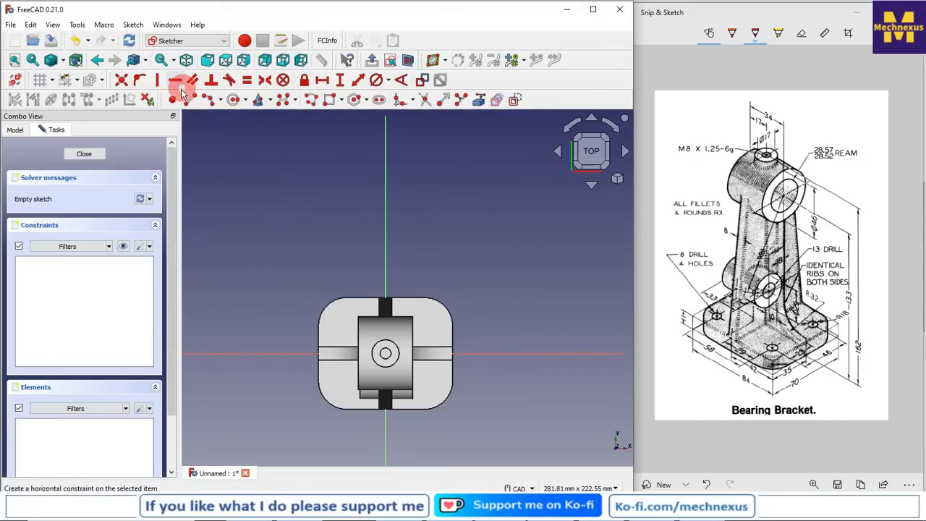
left_click(328, 100)
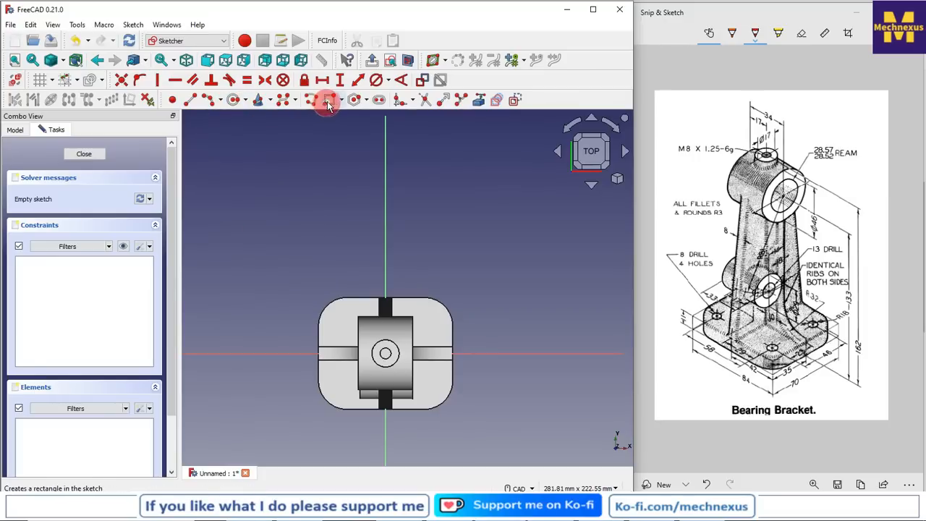